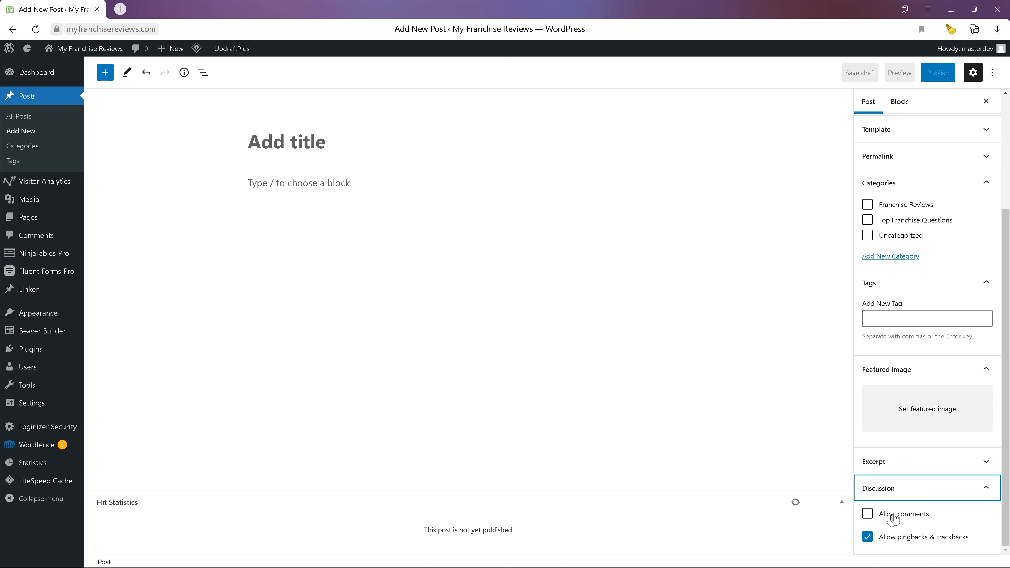
Title the new post "Example Post Title Goes Here"
{"action": "scroll", "coordinate": [988, 516], "scroll_direction": "up", "scroll_amount": 4}
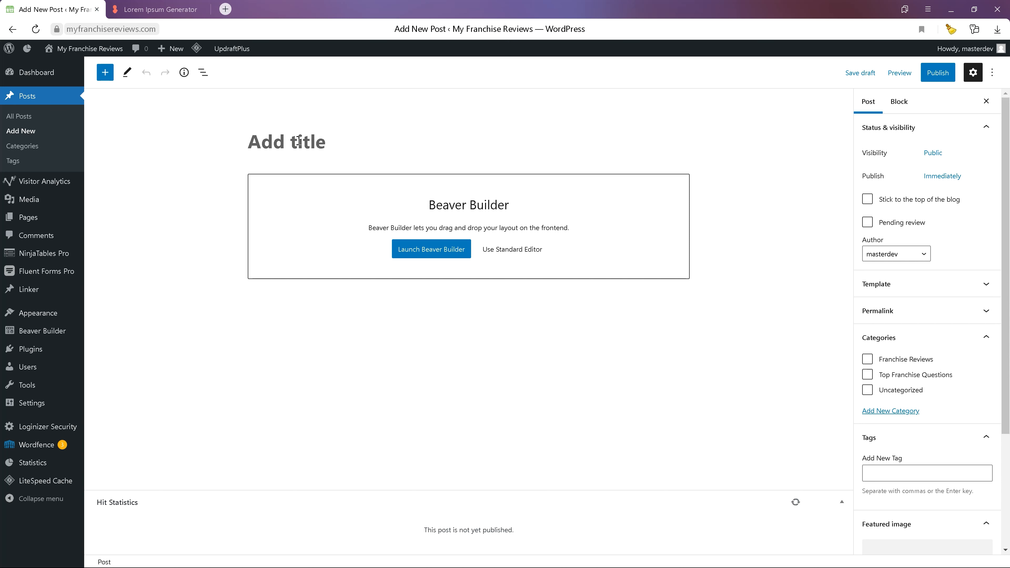
{"action": "type", "text": "Example Post "}
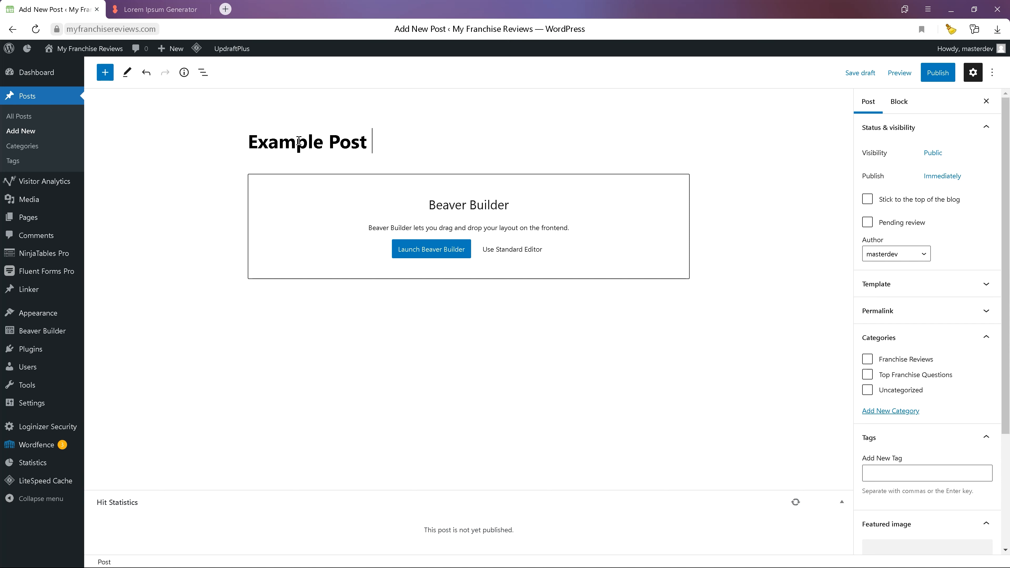
{"action": "type", "text": "Title Goes Here"}
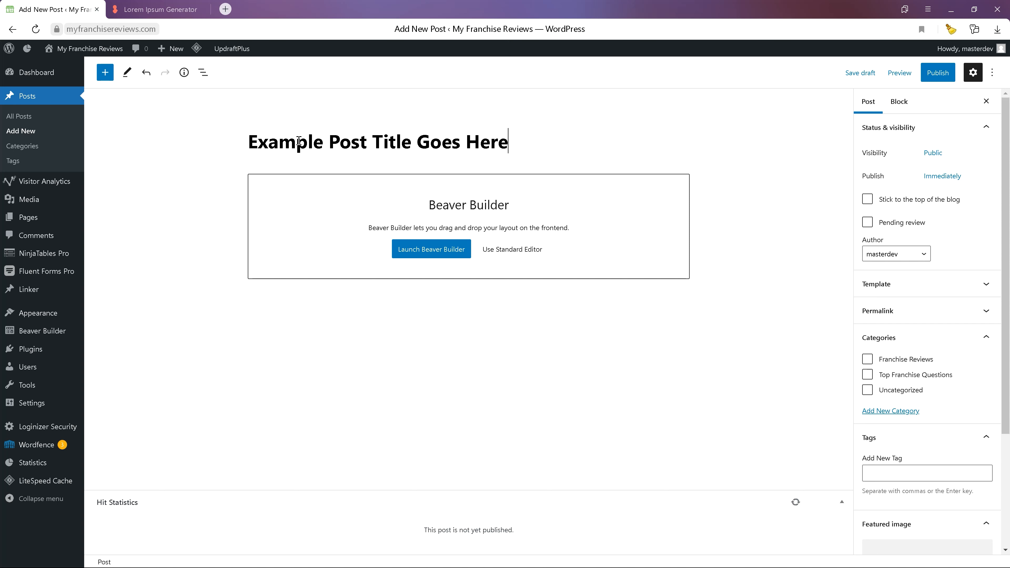
Switch the post to the standard editor and paste the copied lorem ipsum paragraphs as its body
{"action": "left_click", "coordinate": [533, 251]}
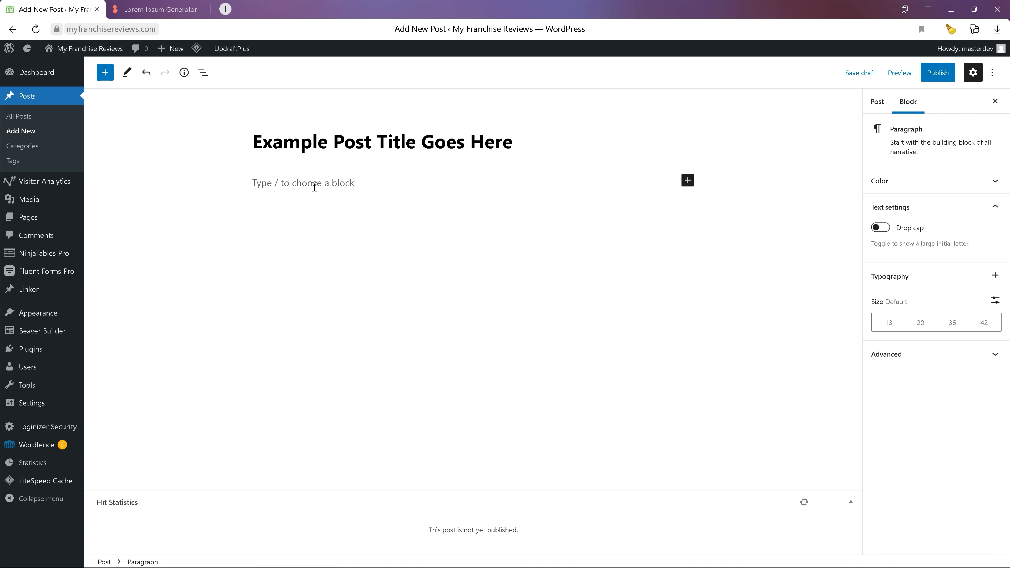
{"action": "key", "text": "ctrl+v"}
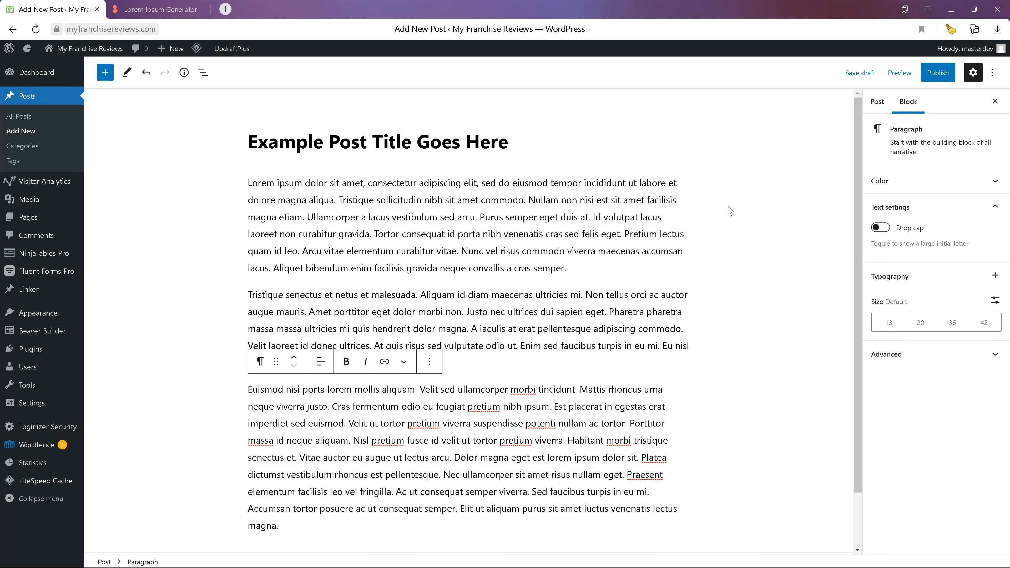
Look through the post-level settings, and return to the block settings of the first paragraph
{"action": "left_click", "coordinate": [592, 212]}
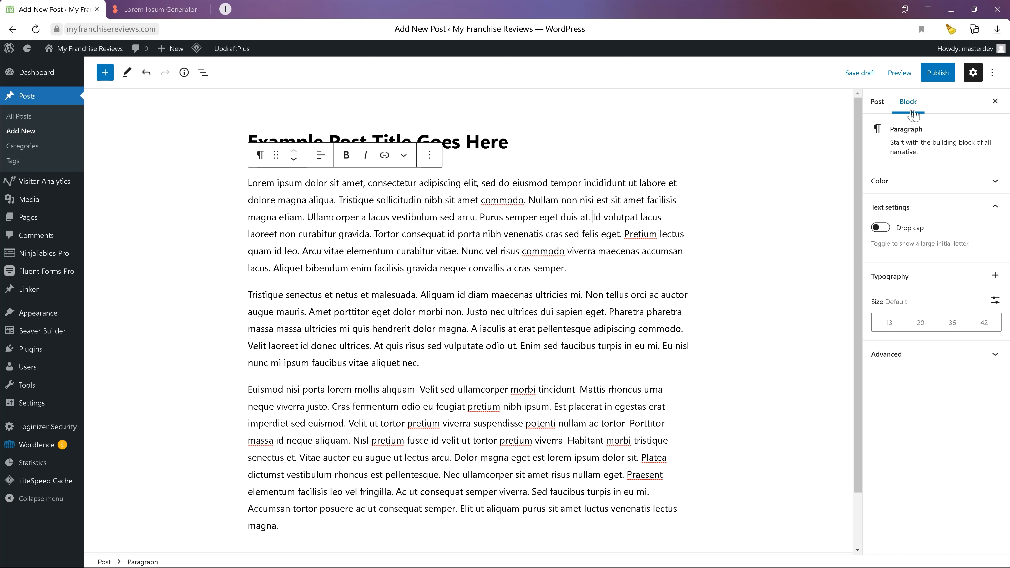
{"action": "left_click", "coordinate": [877, 104]}
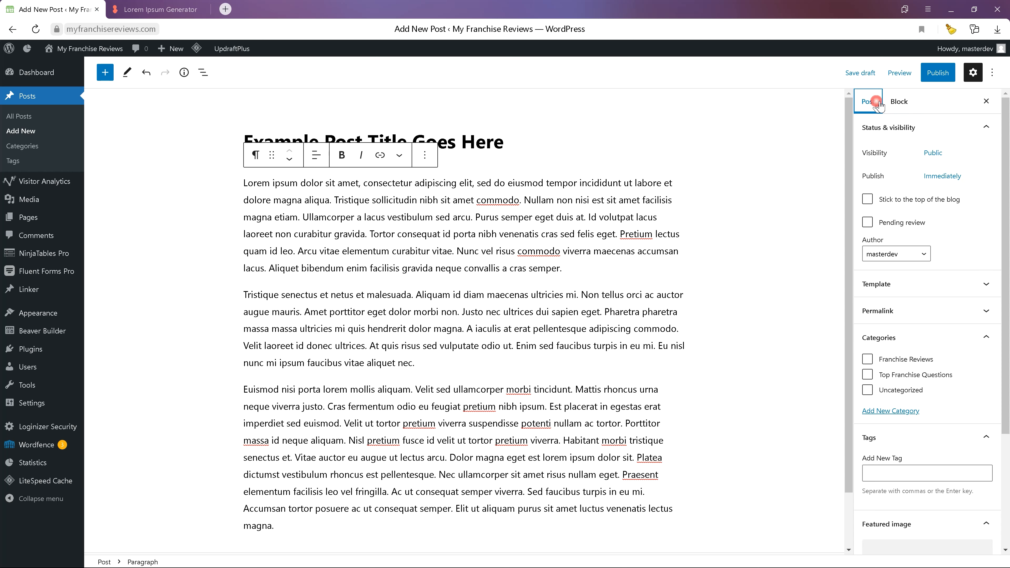
{"action": "scroll", "coordinate": [921, 350], "scroll_direction": "down", "scroll_amount": 4}
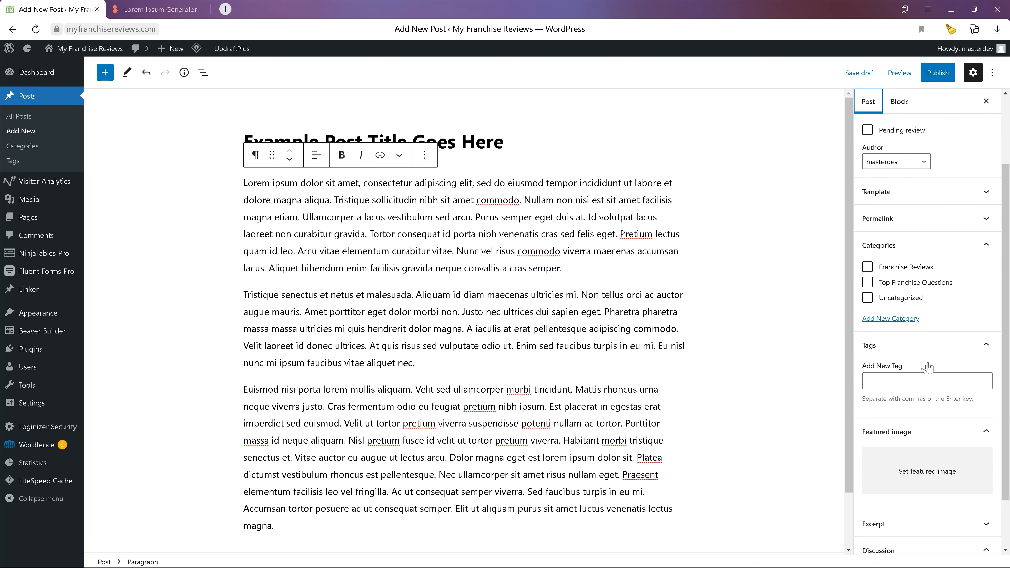
{"action": "scroll", "coordinate": [922, 198], "scroll_direction": "up", "scroll_amount": 4}
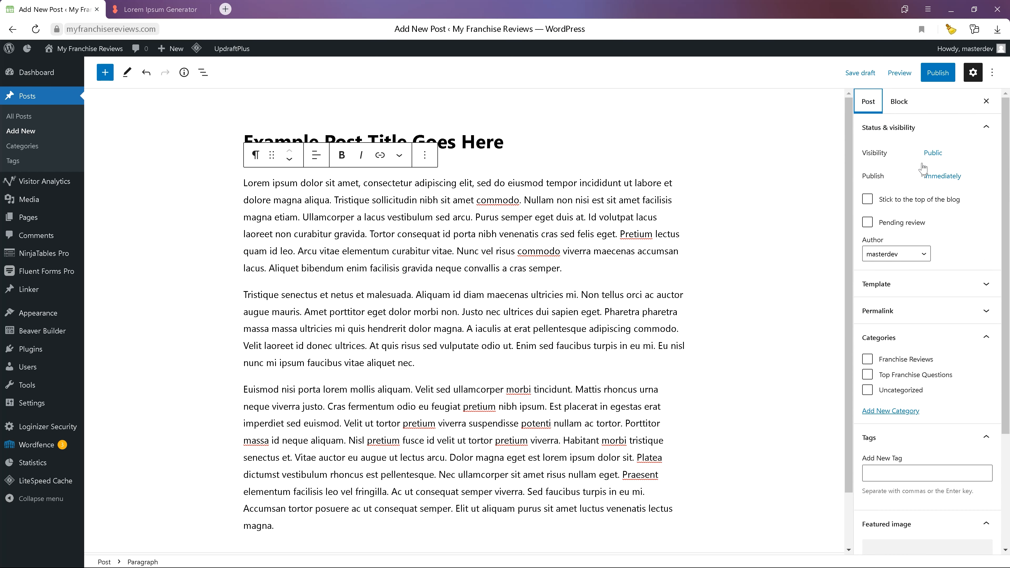
{"action": "left_click", "coordinate": [899, 101]}
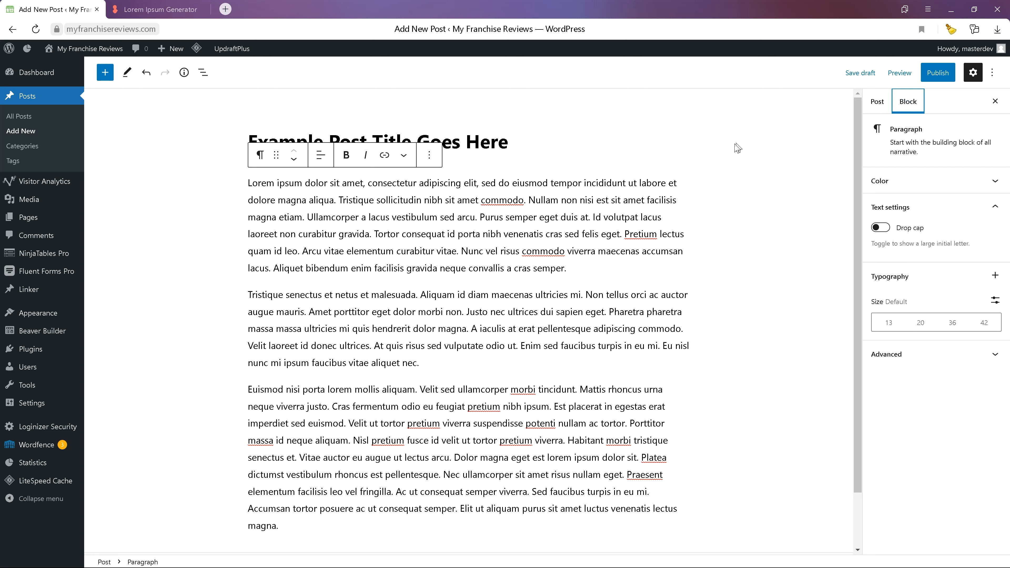
Turn on the drop cap for the first paragraph
{"action": "left_click", "coordinate": [458, 235]}
{"action": "left_click_drag", "start_coordinate": [246, 185], "coordinate": [253, 183]}
{"action": "left_click", "coordinate": [880, 227]}
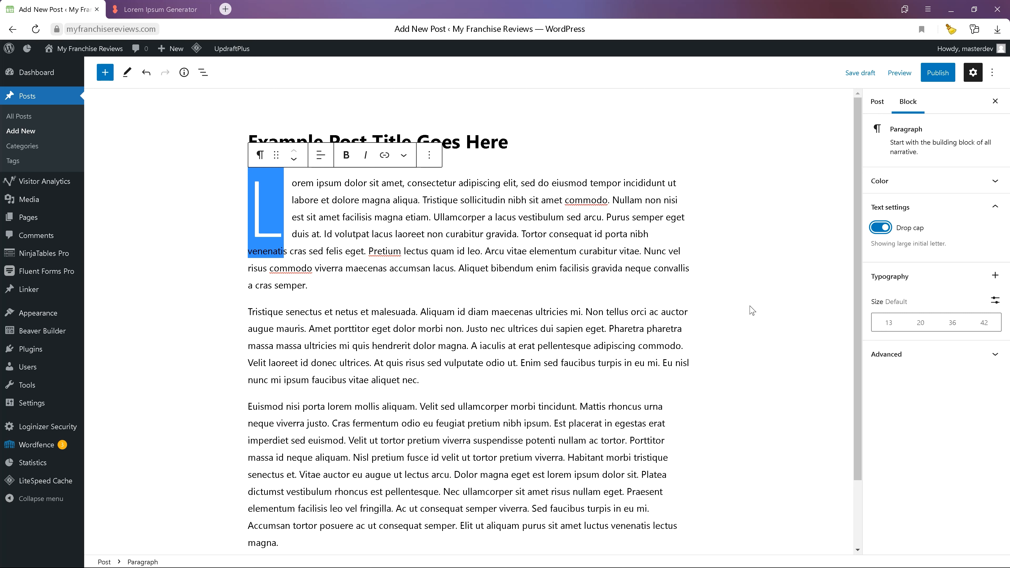
Select the second paragraph's text and look over the additional inline formatting options without applying any
{"action": "left_click", "coordinate": [553, 344]}
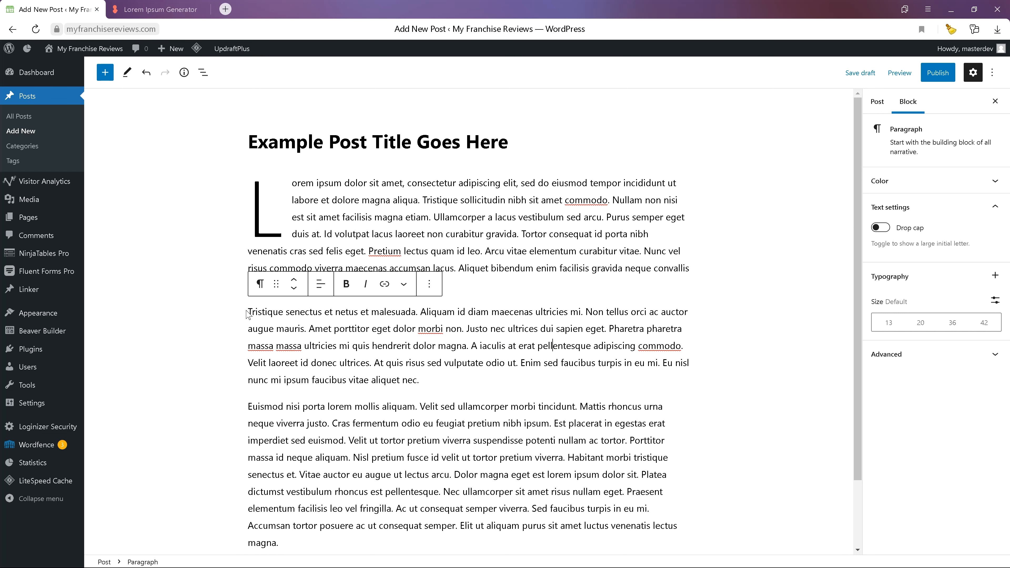
{"action": "left_click_drag", "start_coordinate": [249, 312], "coordinate": [449, 375]}
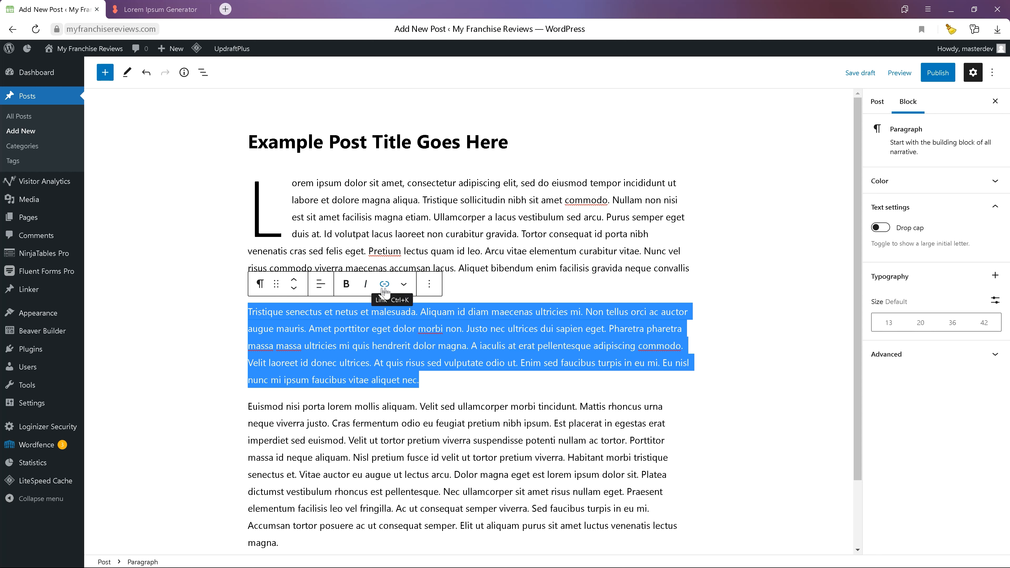
{"action": "left_click", "coordinate": [403, 284]}
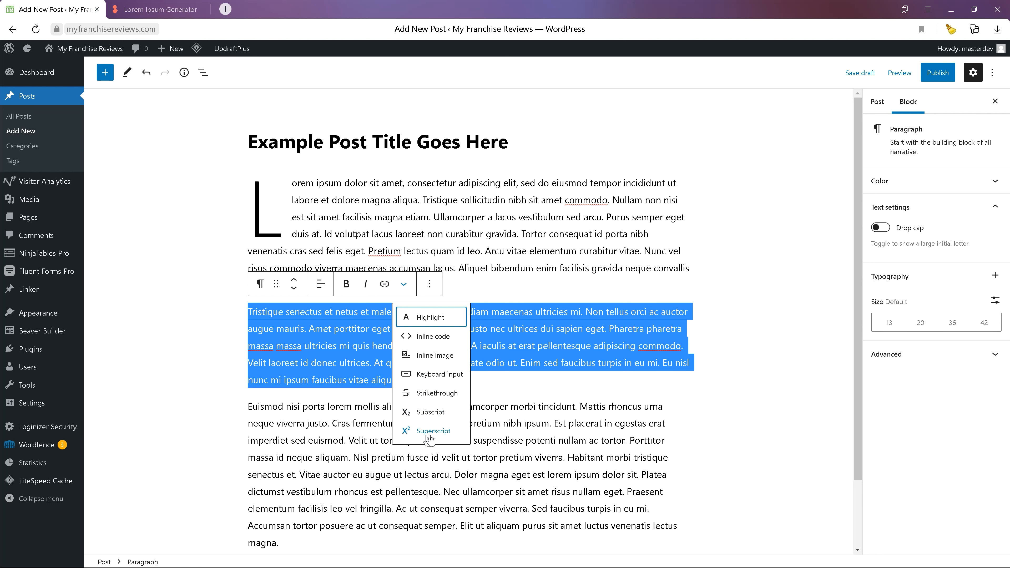
{"action": "left_click", "coordinate": [354, 342]}
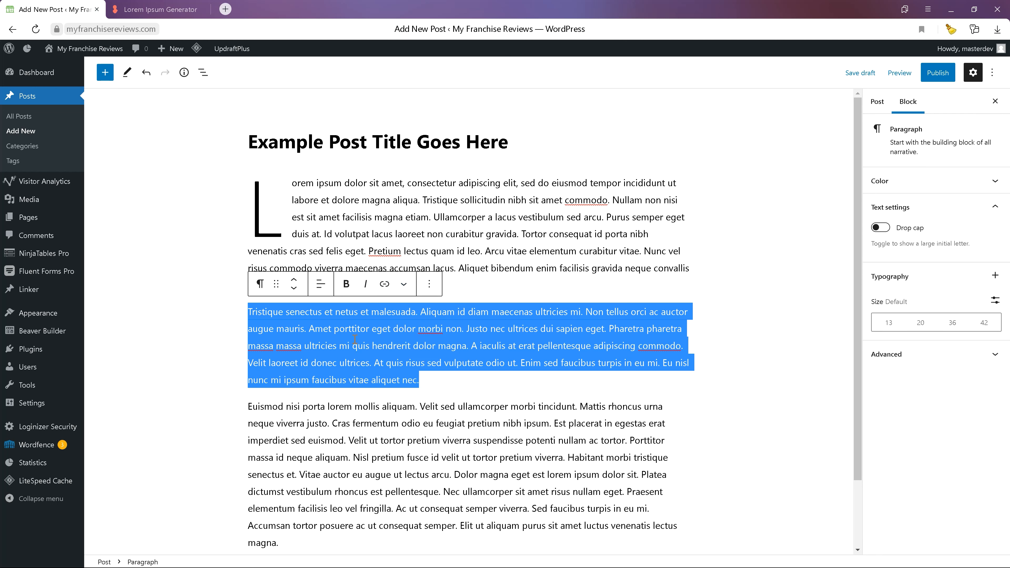
{"action": "left_click", "coordinate": [354, 343]}
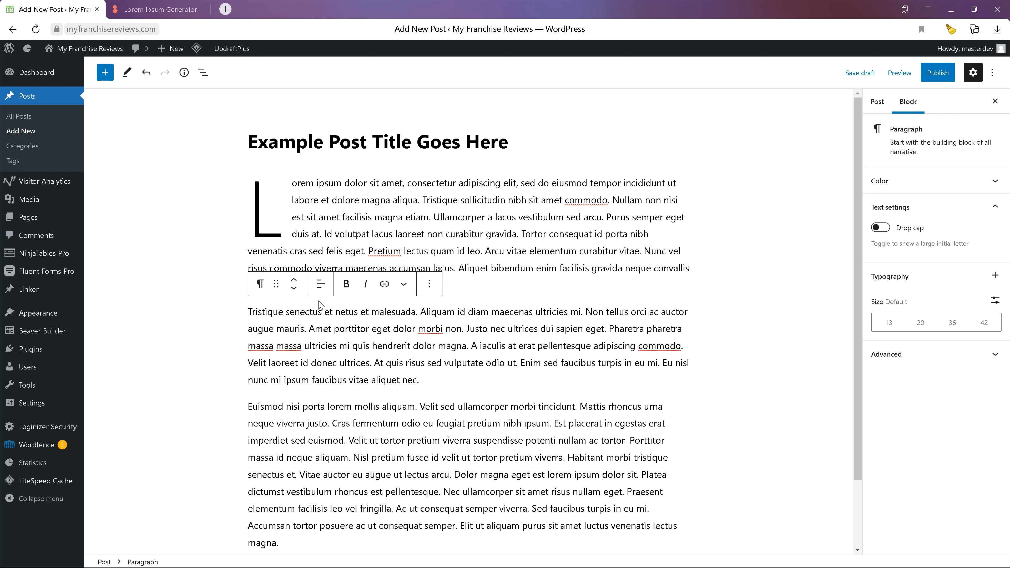
{"action": "left_click", "coordinate": [493, 291]}
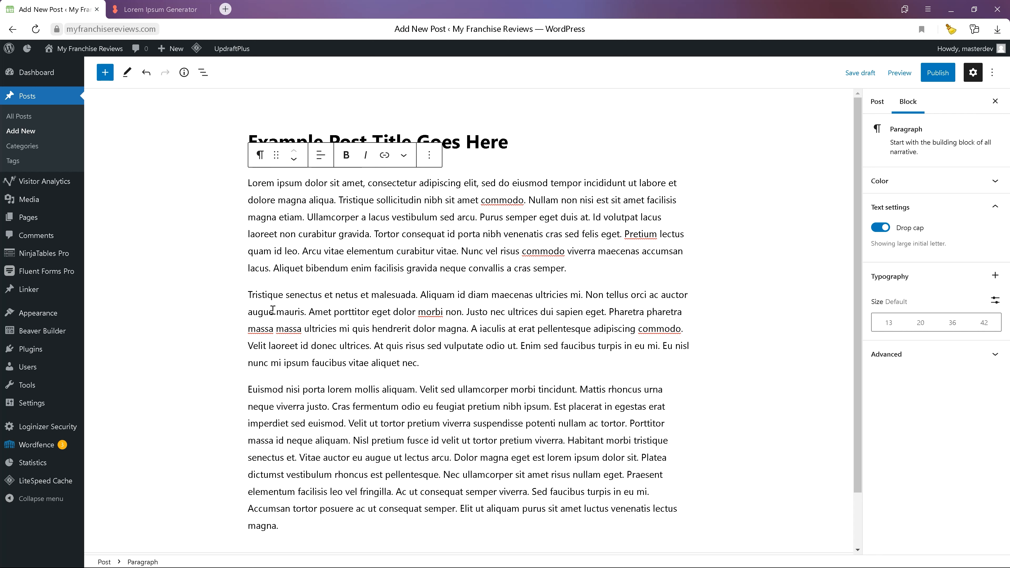
{"action": "left_click", "coordinate": [300, 316]}
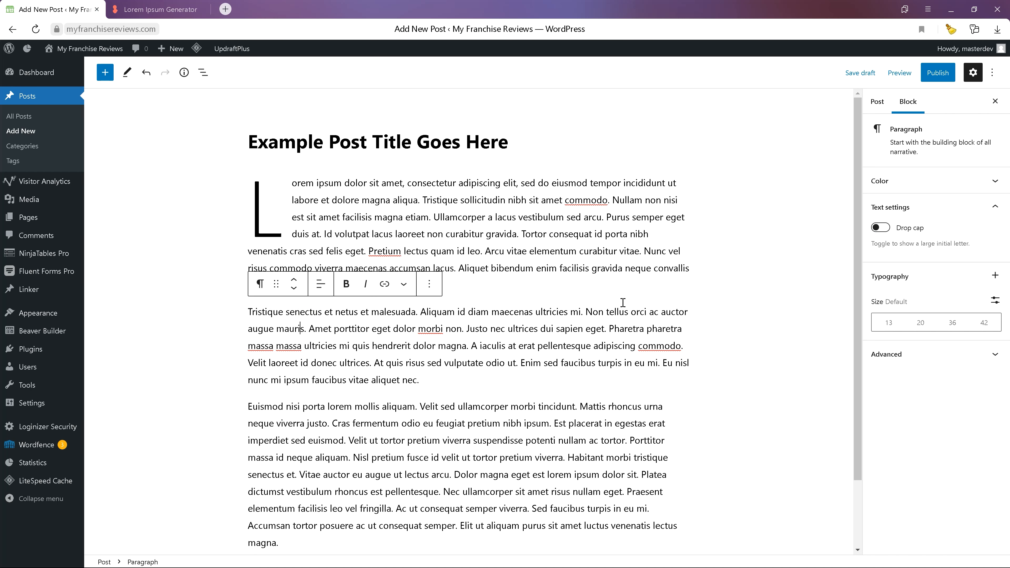
Add an empty paragraph after the second one, and split "Euismod nisi porta lorem mollis aliquam." into its own paragraph
{"action": "left_click", "coordinate": [456, 381]}
{"action": "key", "text": "Return"}
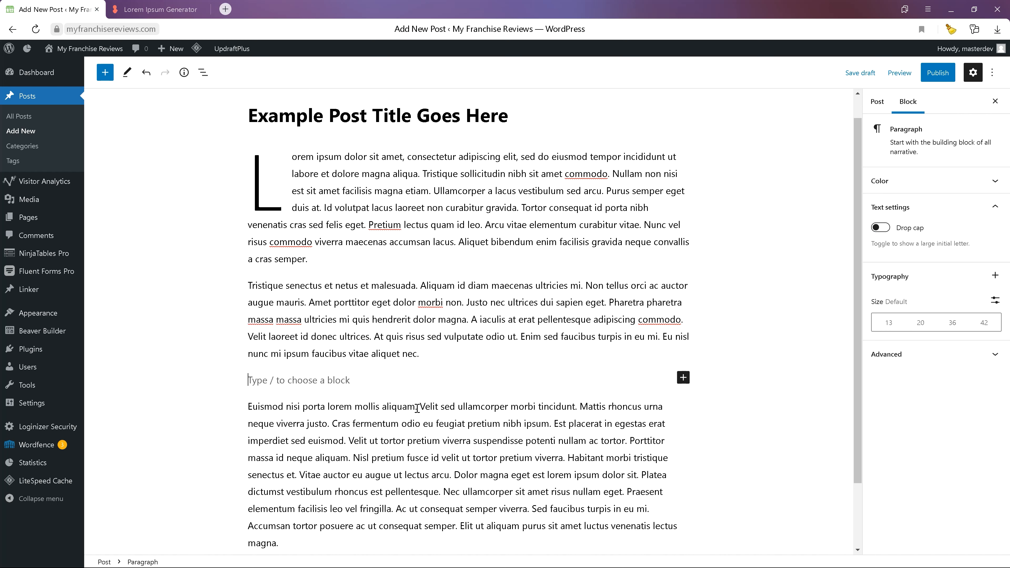
{"action": "left_click_drag", "start_coordinate": [417, 409], "coordinate": [243, 418]}
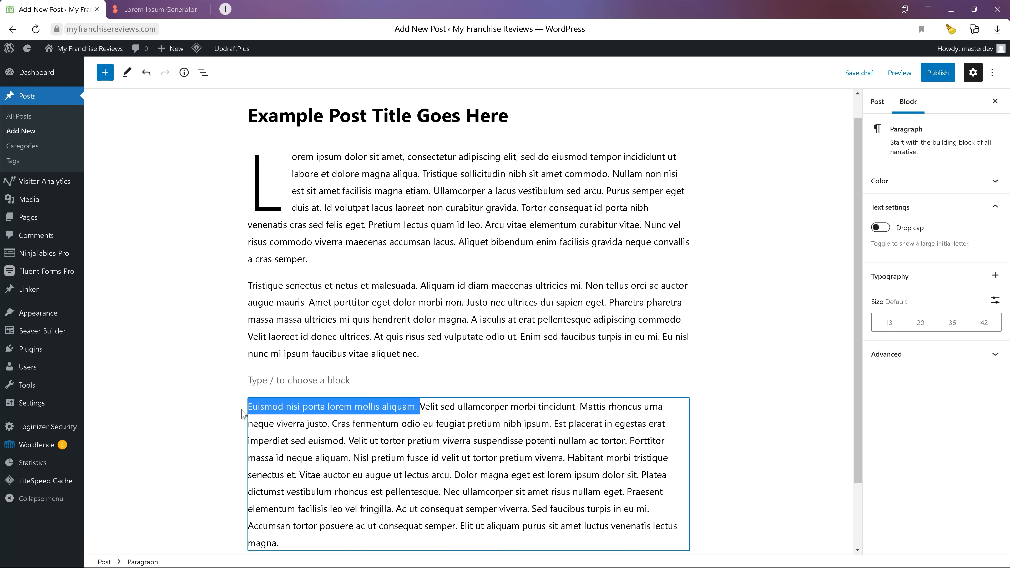
{"action": "left_click", "coordinate": [419, 406]}
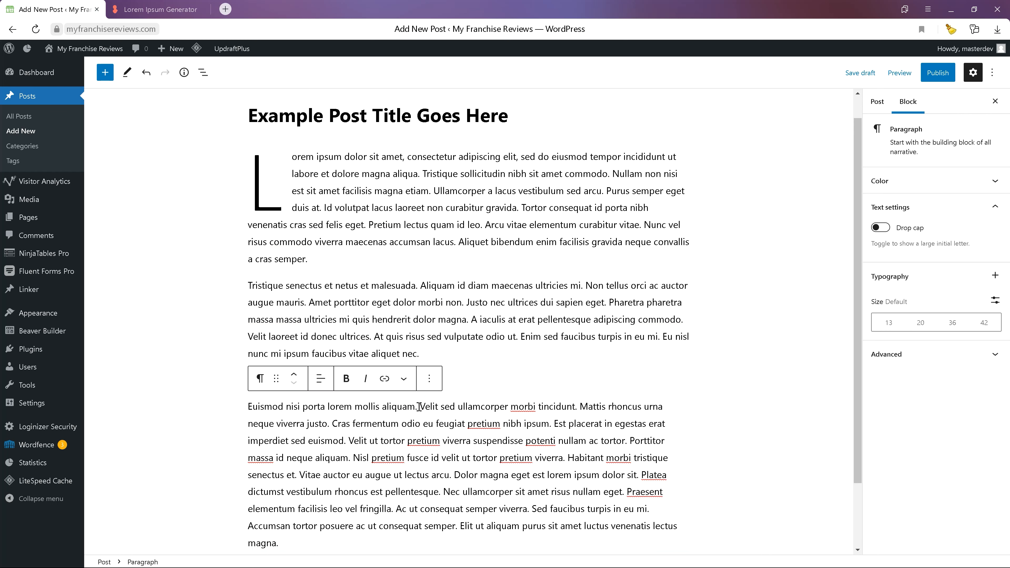
{"action": "key", "text": "Return"}
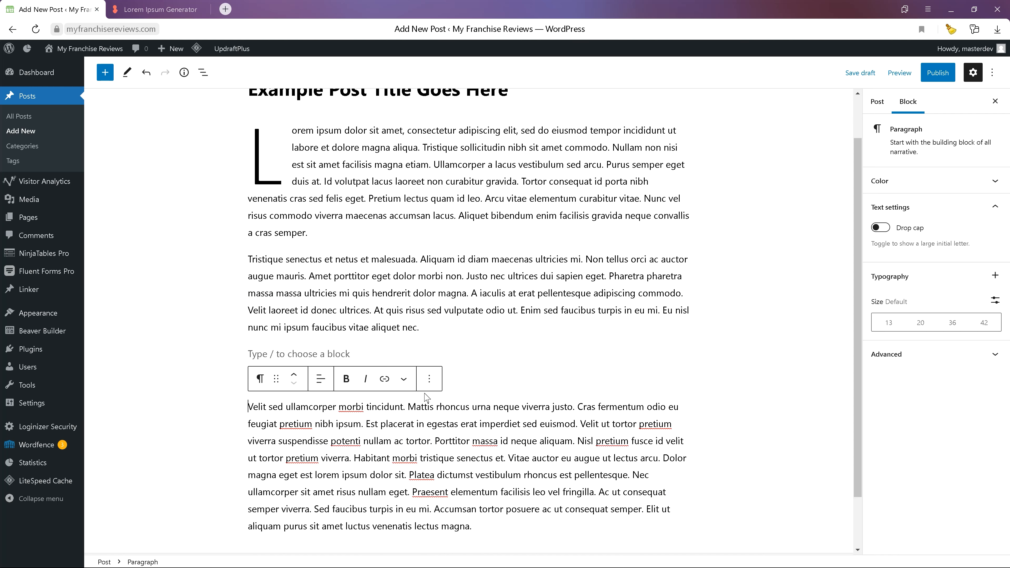
Transform the paragraph "Euismod nisi porta lorem mollis aliquam." into a heading block
{"action": "left_click", "coordinate": [470, 380]}
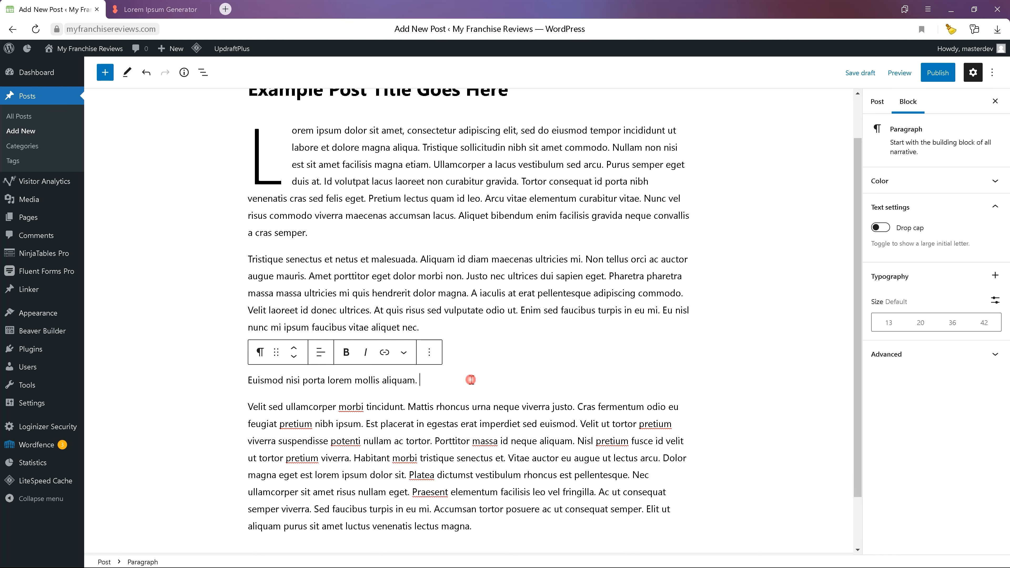
{"action": "left_click", "coordinate": [261, 351]}
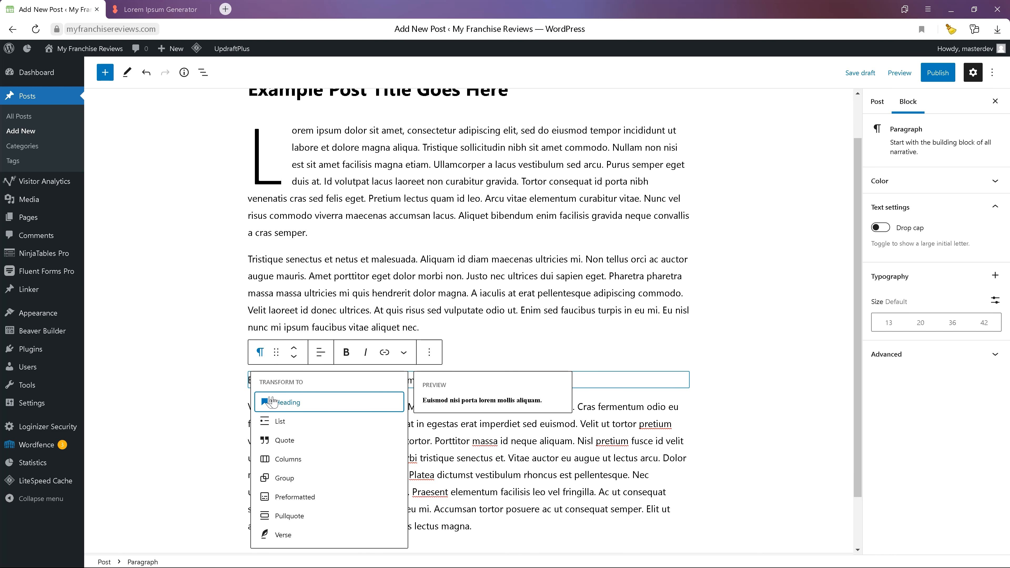
{"action": "left_click", "coordinate": [295, 402]}
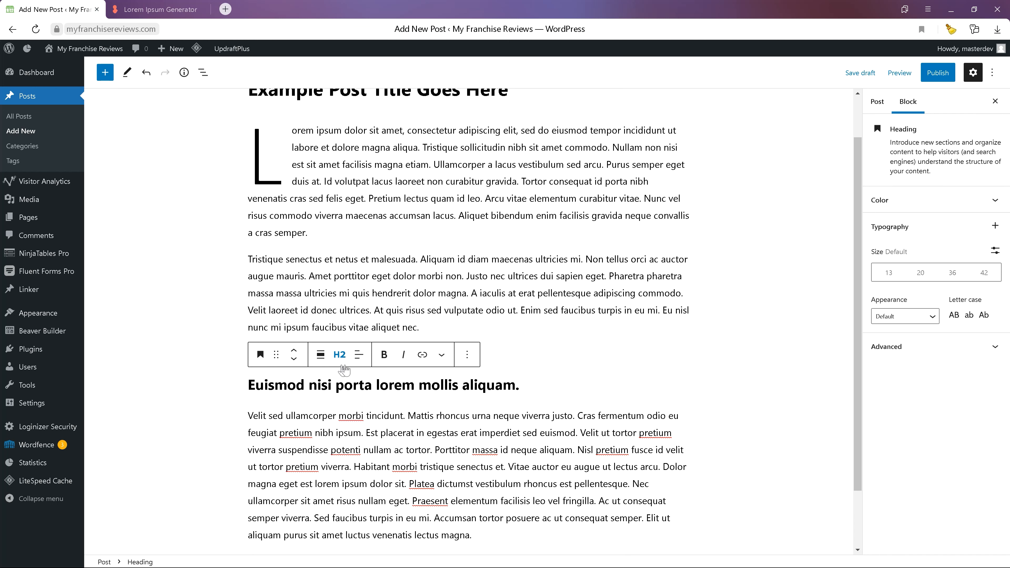
Try level H4 on the "Euismod nisi porta lorem mollis aliquam." heading, and set it to H3
{"action": "left_click", "coordinate": [343, 355]}
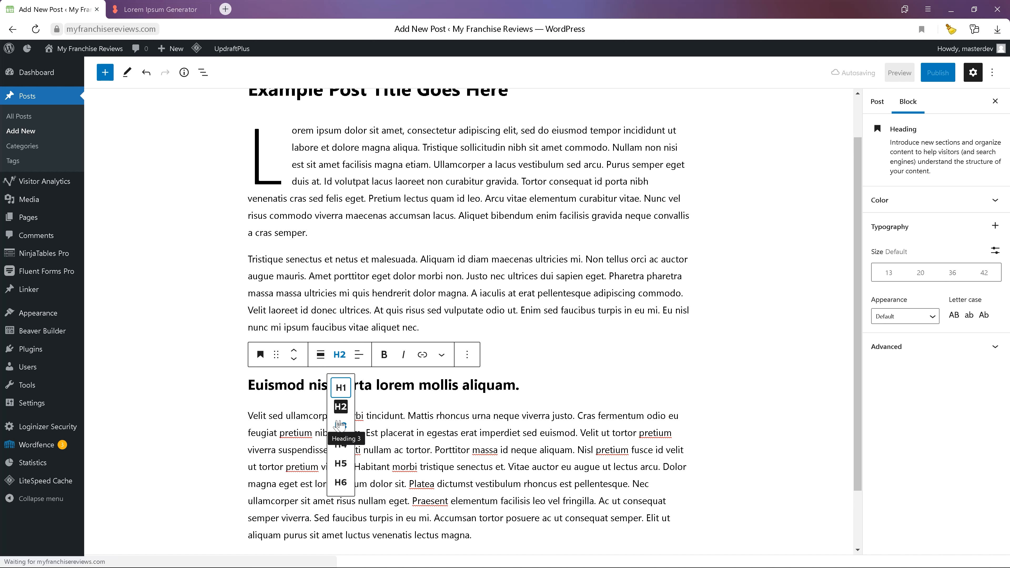
{"action": "left_click", "coordinate": [340, 444]}
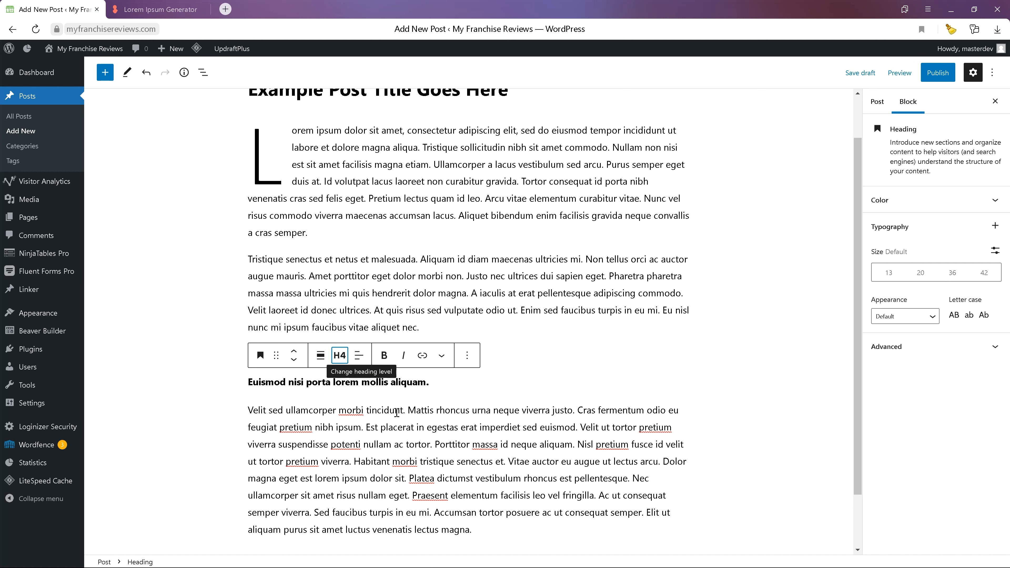
{"action": "left_click", "coordinate": [335, 356]}
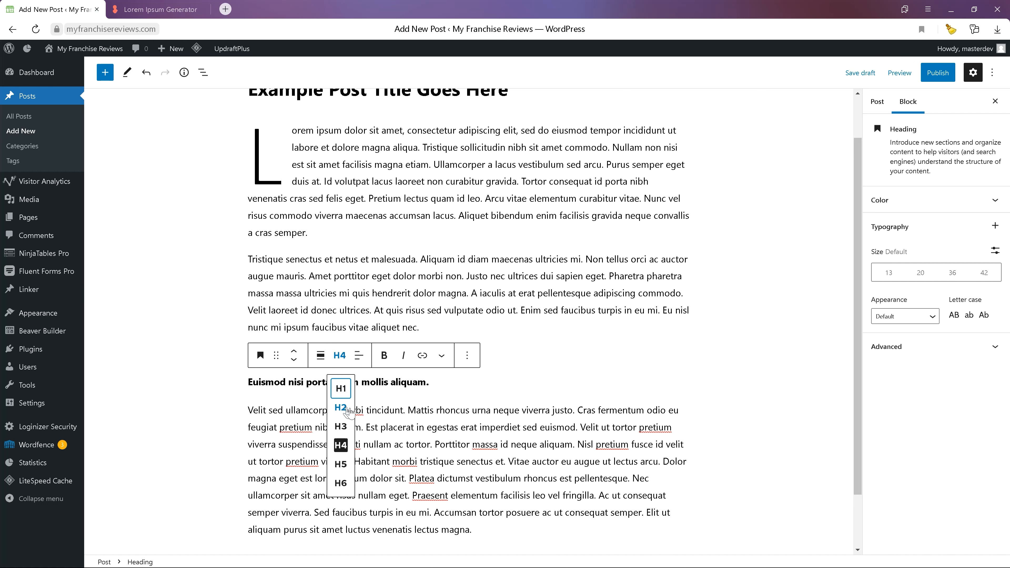
{"action": "left_click", "coordinate": [344, 426]}
{"action": "left_click", "coordinate": [339, 354]}
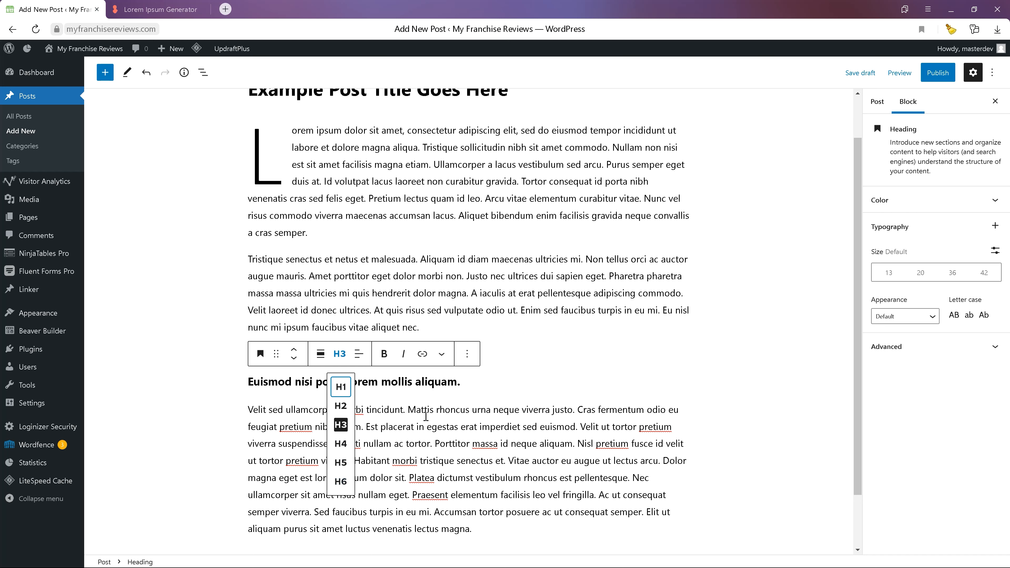
{"action": "left_click", "coordinate": [438, 416]}
{"action": "left_click", "coordinate": [465, 382]}
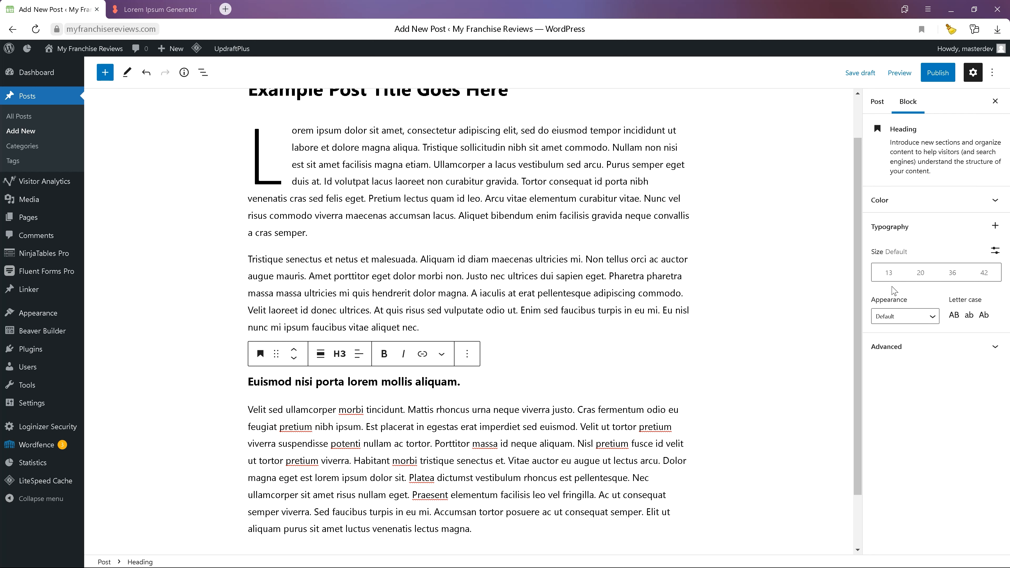
Give the heading the preset grey text color, and darken it with the custom color picker to #717477
{"action": "left_click", "coordinate": [984, 200]}
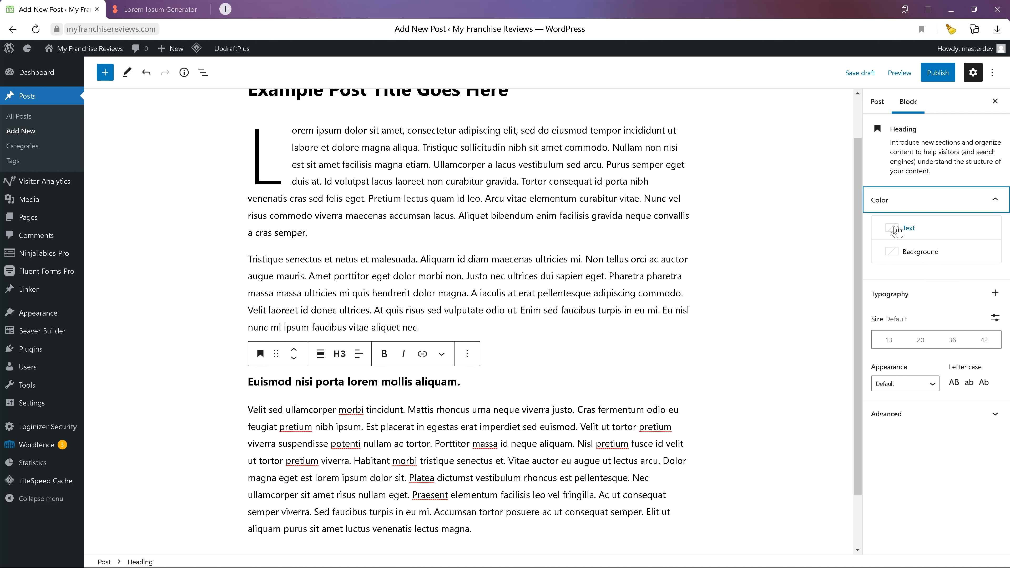
{"action": "left_click", "coordinate": [908, 227]}
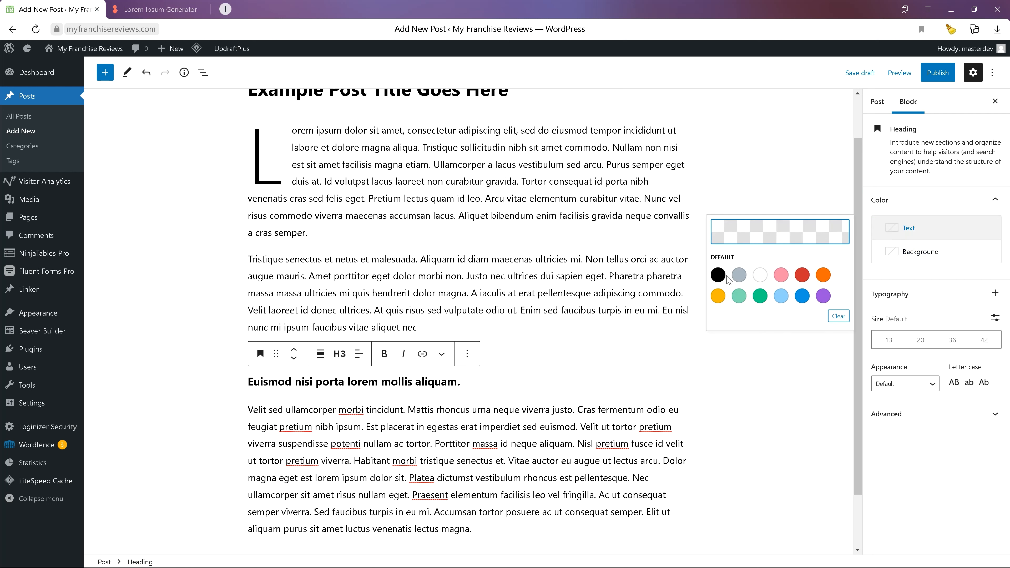
{"action": "left_click", "coordinate": [739, 275]}
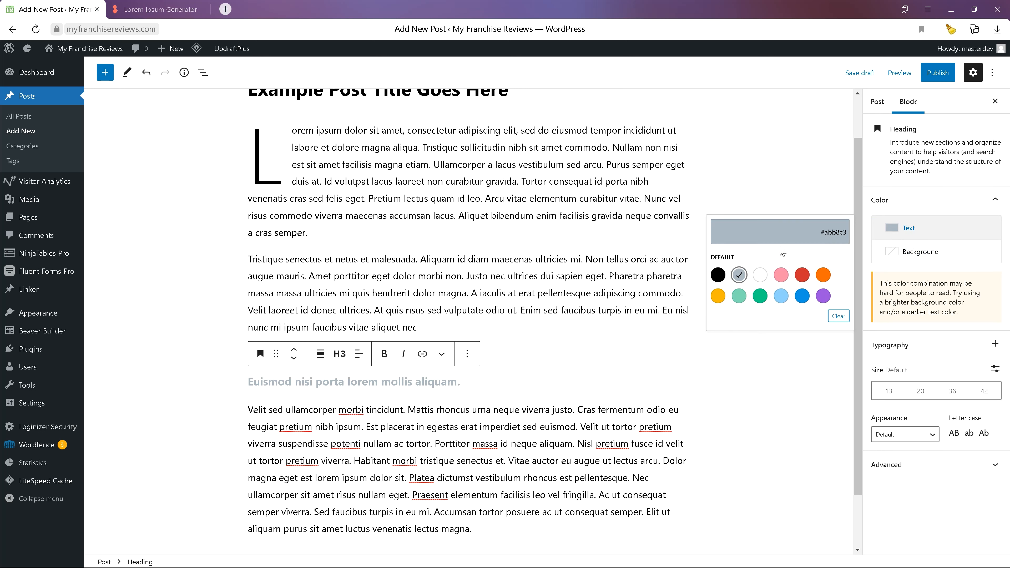
{"action": "left_click", "coordinate": [779, 229]}
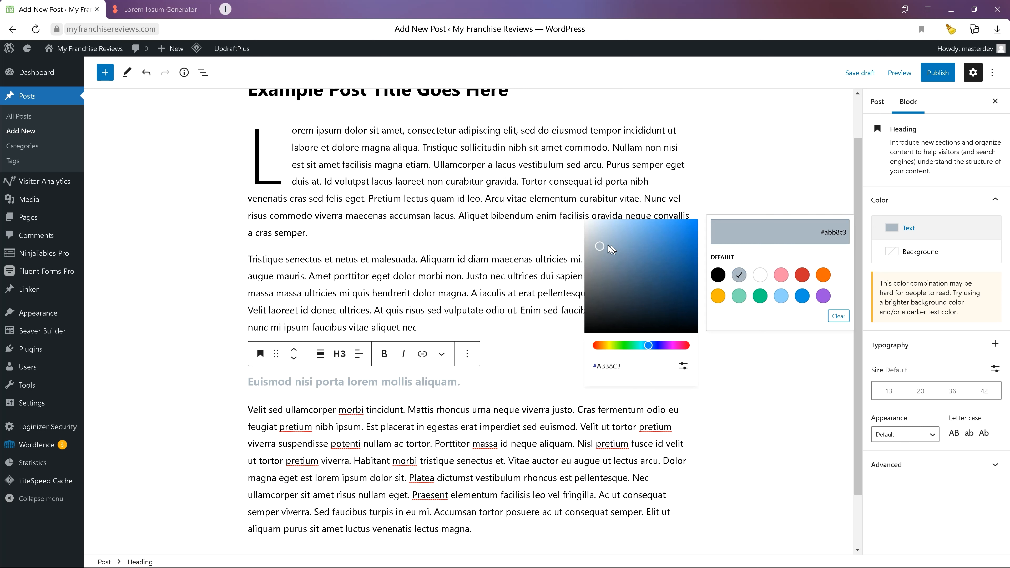
{"action": "left_click_drag", "start_coordinate": [601, 250], "coordinate": [592, 279]}
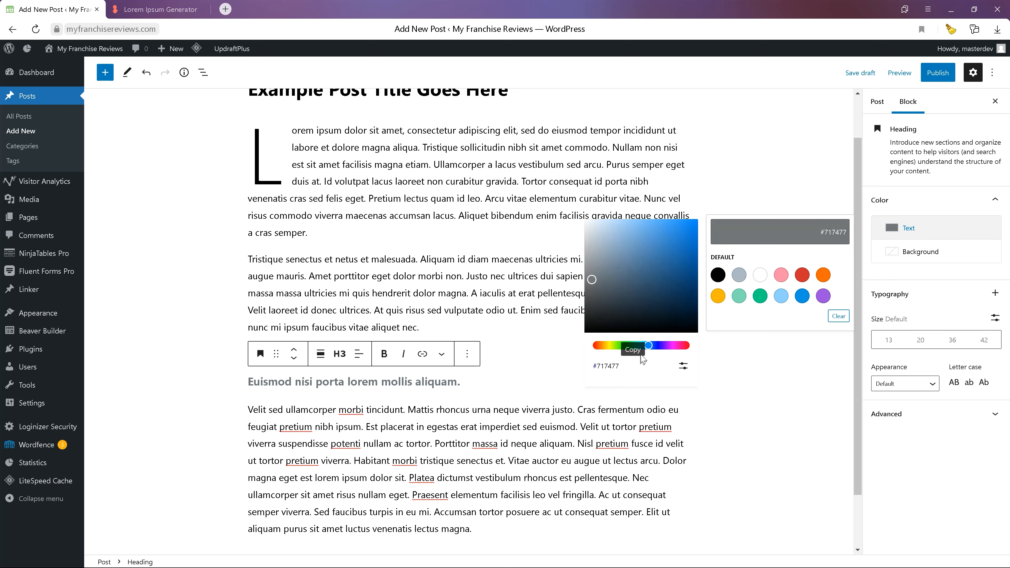
Change the heading's text color to the custom purple #60249D
{"action": "mouse_move", "coordinate": [649, 345]}
{"action": "left_mouse_down"}
{"action": "mouse_move", "coordinate": [640, 345]}
{"action": "mouse_move", "coordinate": [664, 345]}
{"action": "left_mouse_up"}
{"action": "left_click", "coordinate": [662, 261]}
{"action": "mouse_move", "coordinate": [664, 264]}
{"action": "left_mouse_down"}
{"action": "mouse_move", "coordinate": [642, 287]}
{"action": "mouse_move", "coordinate": [654, 296]}
{"action": "mouse_move", "coordinate": [672, 265]}
{"action": "left_mouse_up"}
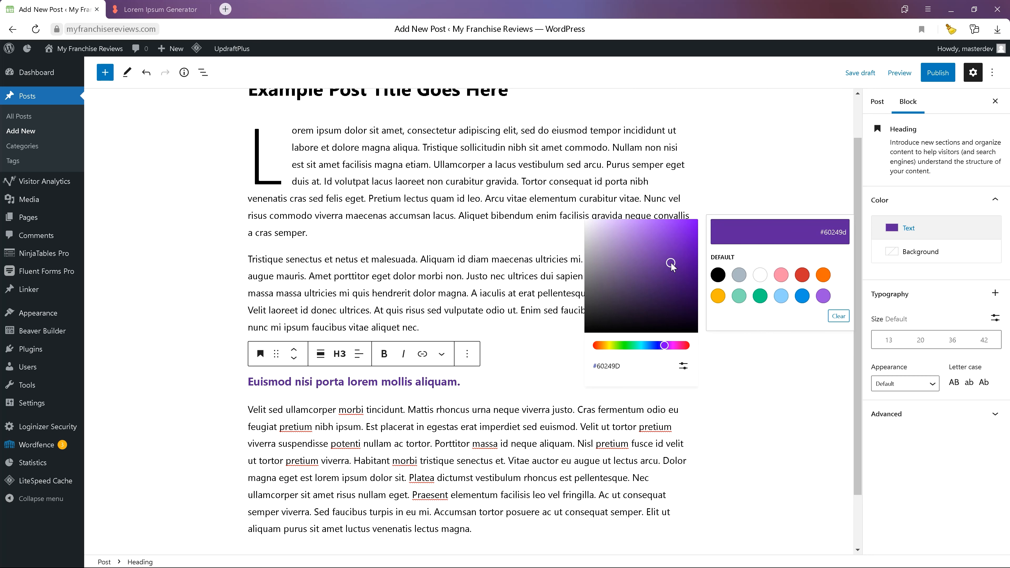
Make the sentence "Amet porttitor eget dolor morbi non." in the second paragraph bold
{"action": "left_click", "coordinate": [442, 265]}
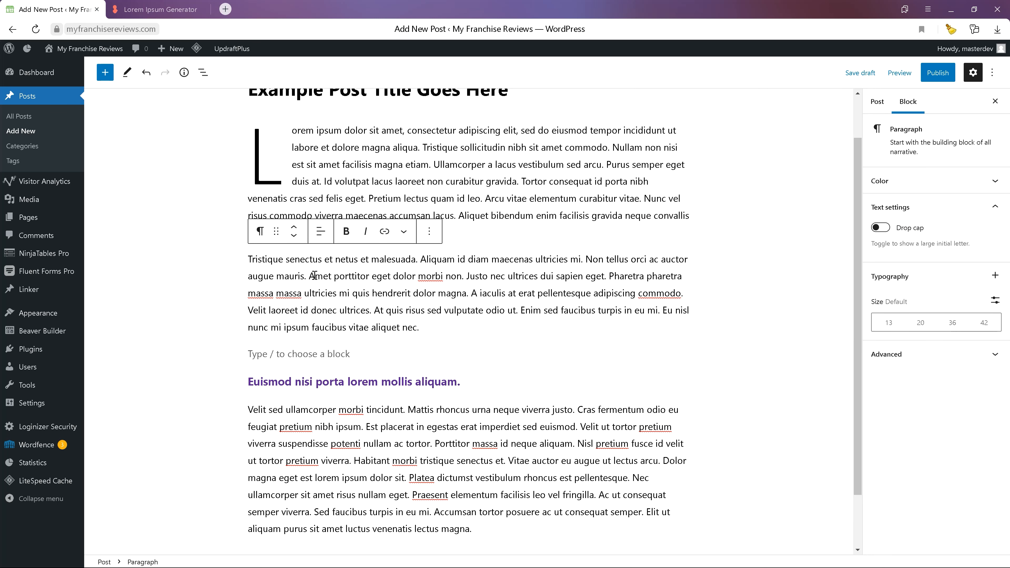
{"action": "left_click_drag", "start_coordinate": [309, 276], "coordinate": [471, 272]}
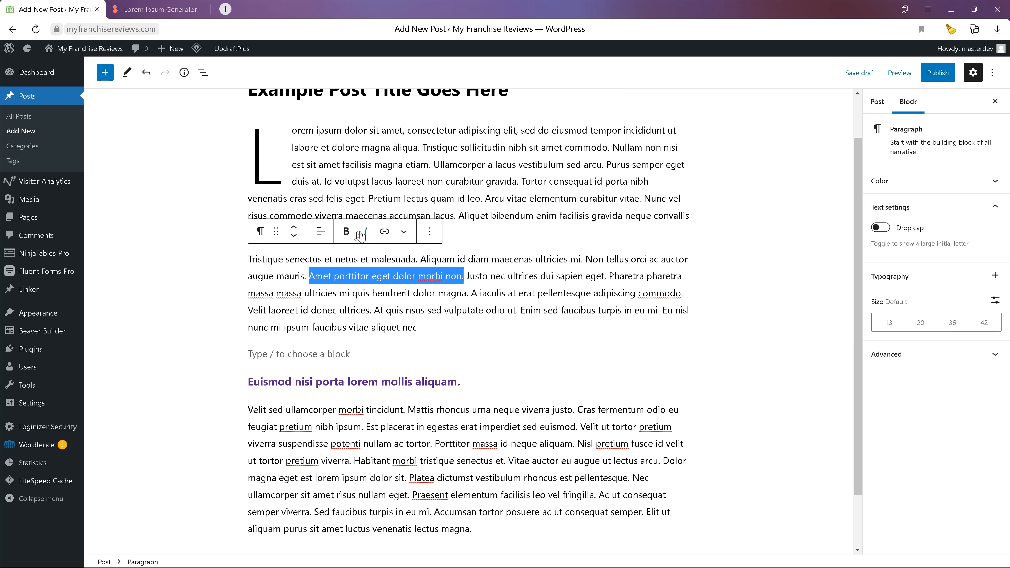
{"action": "left_click", "coordinate": [345, 231]}
{"action": "left_click", "coordinate": [531, 291]}
Italicize the sentence "Justo nec ultrices dui sapien eget." in the second paragraph
{"action": "left_click_drag", "start_coordinate": [472, 276], "coordinate": [611, 276]}
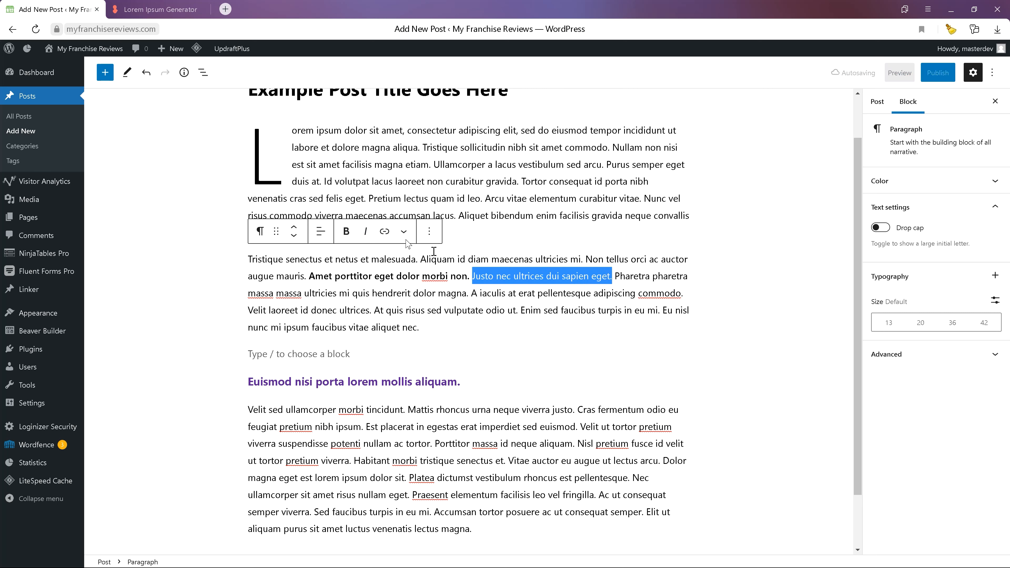
{"action": "left_click", "coordinate": [365, 232]}
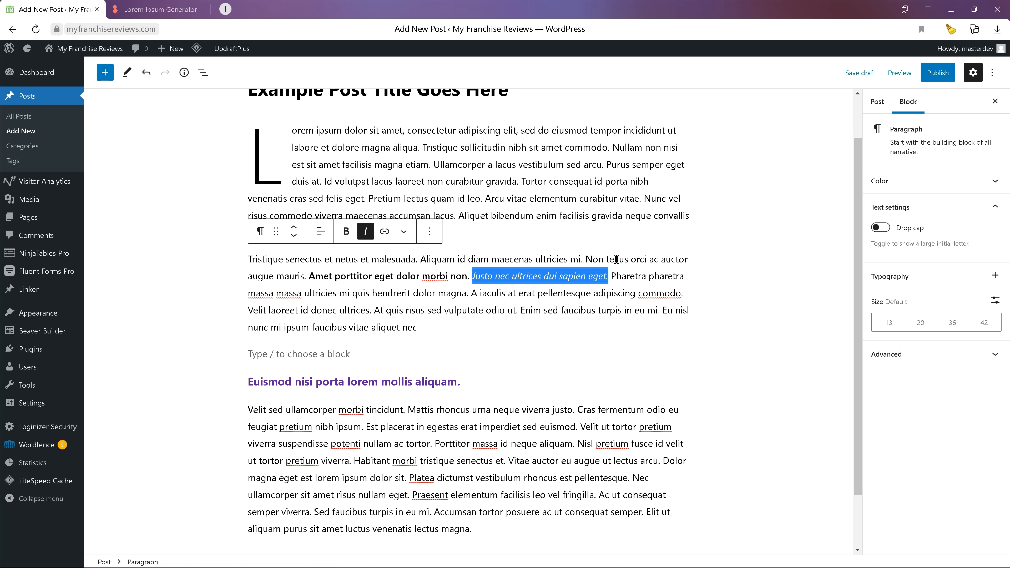
{"action": "left_click", "coordinate": [536, 294]}
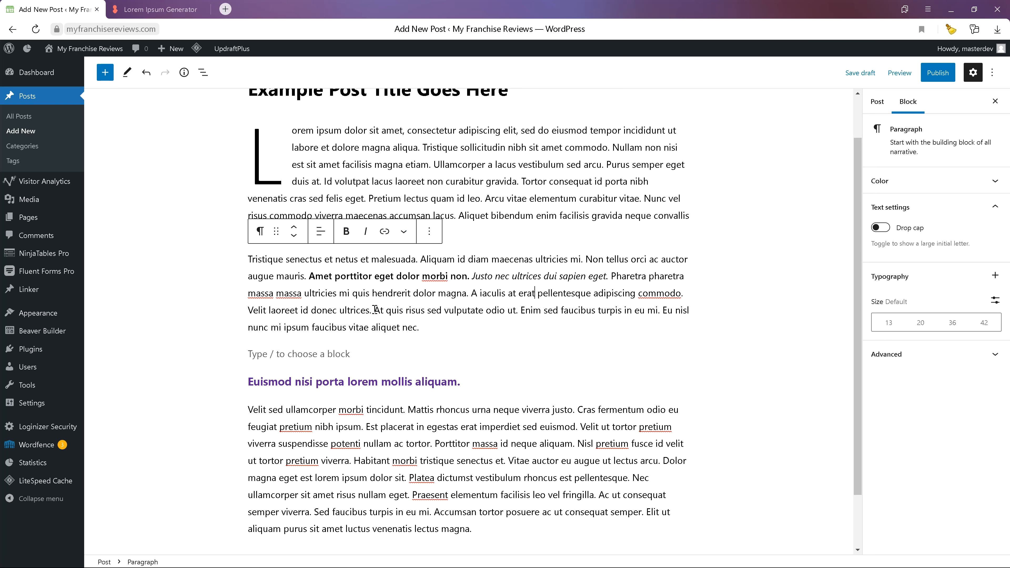
Set a custom font size of 10 for the paragraph below the purple heading
{"action": "scroll", "coordinate": [364, 309], "scroll_direction": "down", "scroll_amount": 2}
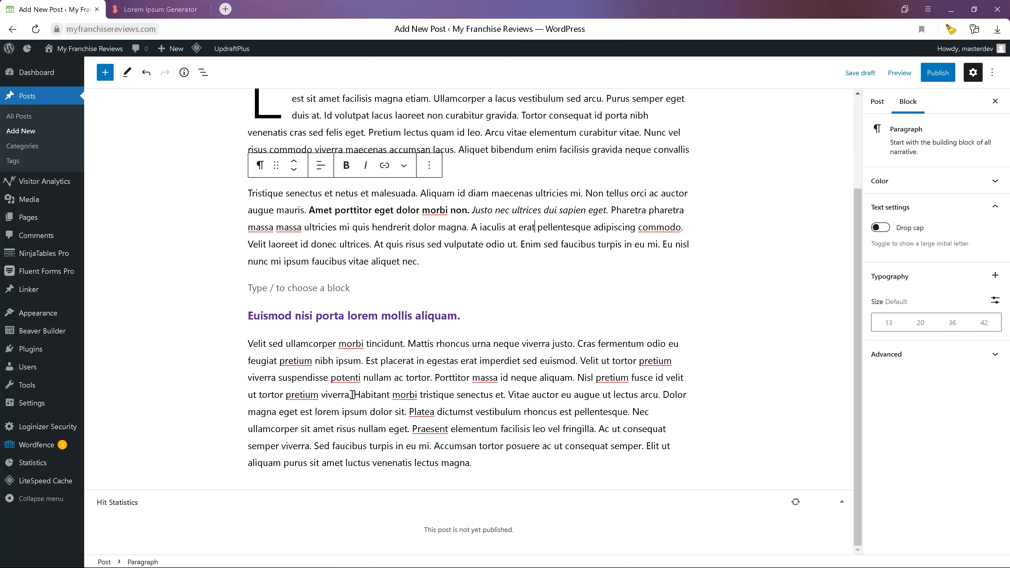
{"action": "left_click_drag", "start_coordinate": [353, 394], "coordinate": [508, 394]}
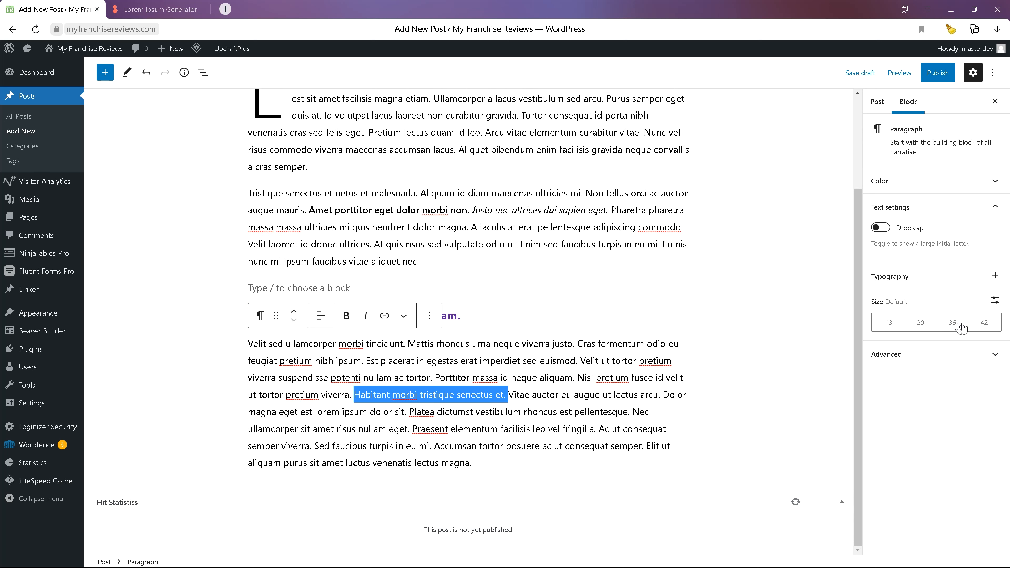
{"action": "left_click", "coordinate": [486, 404]}
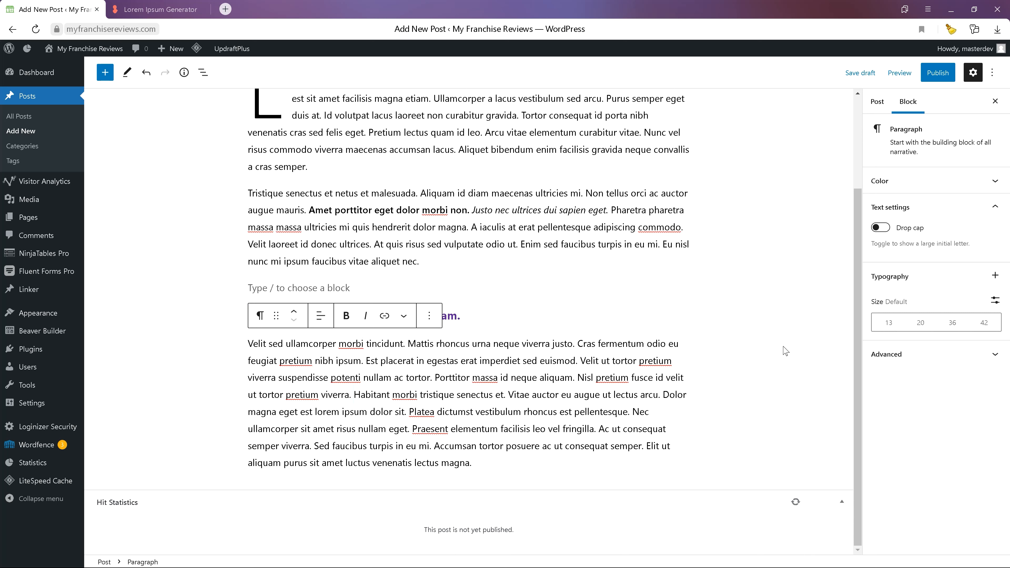
{"action": "left_click", "coordinate": [998, 303]}
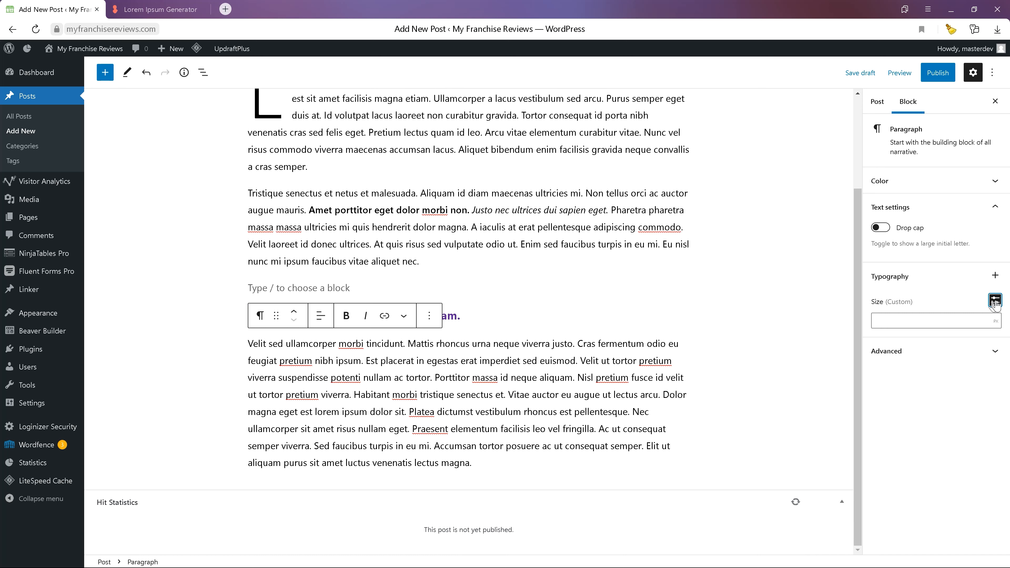
{"action": "left_click", "coordinate": [941, 321]}
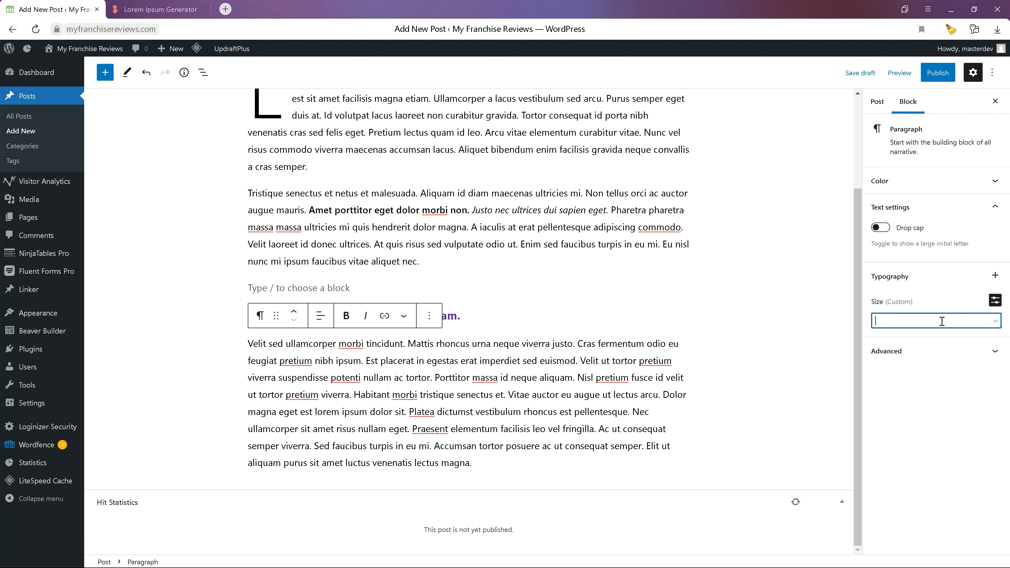
{"action": "type", "text": "10"}
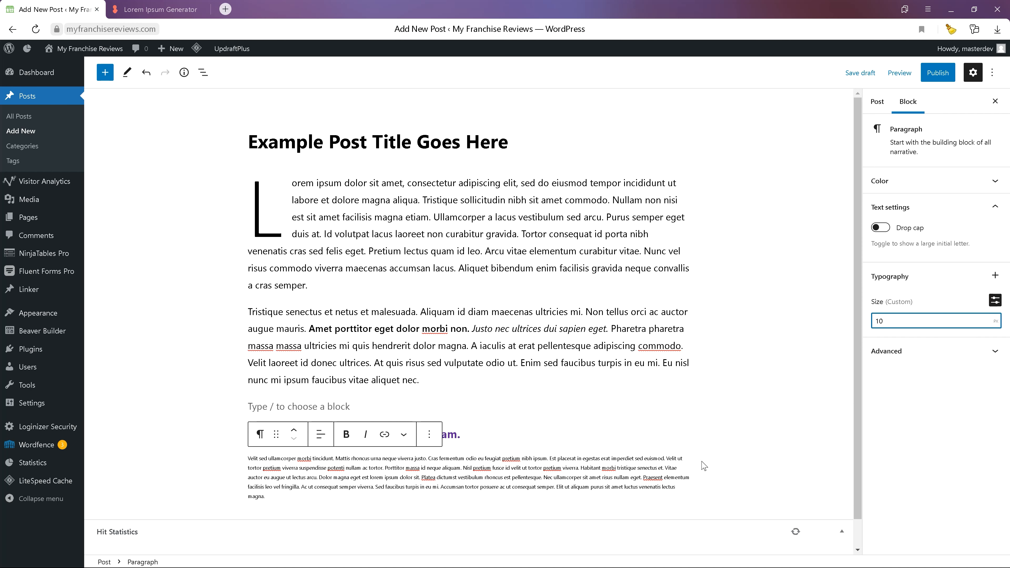
{"action": "left_click", "coordinate": [600, 446]}
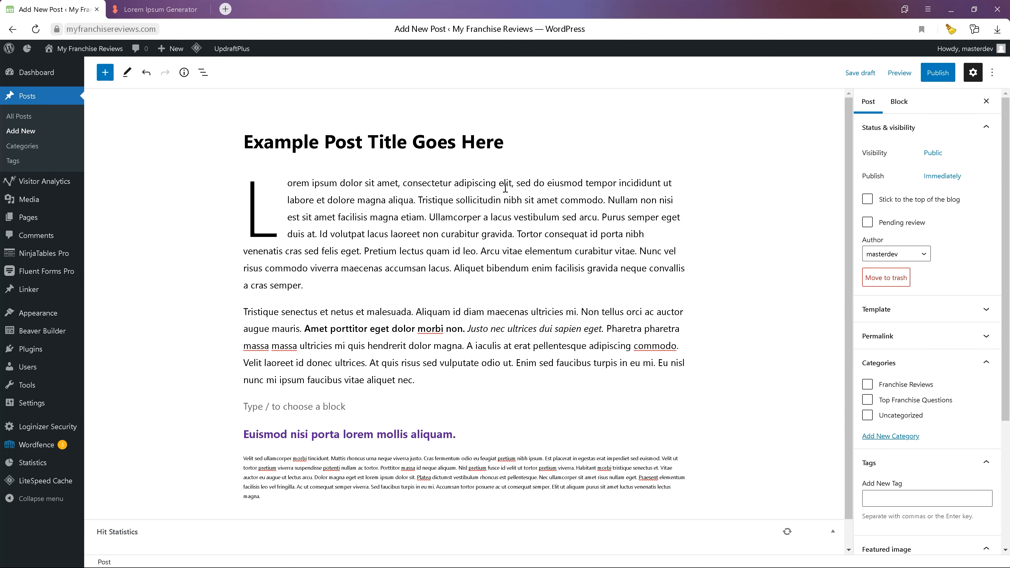
Try a custom font size of 30 on the paragraph below the heading, and set it to 15
{"action": "left_click", "coordinate": [544, 488]}
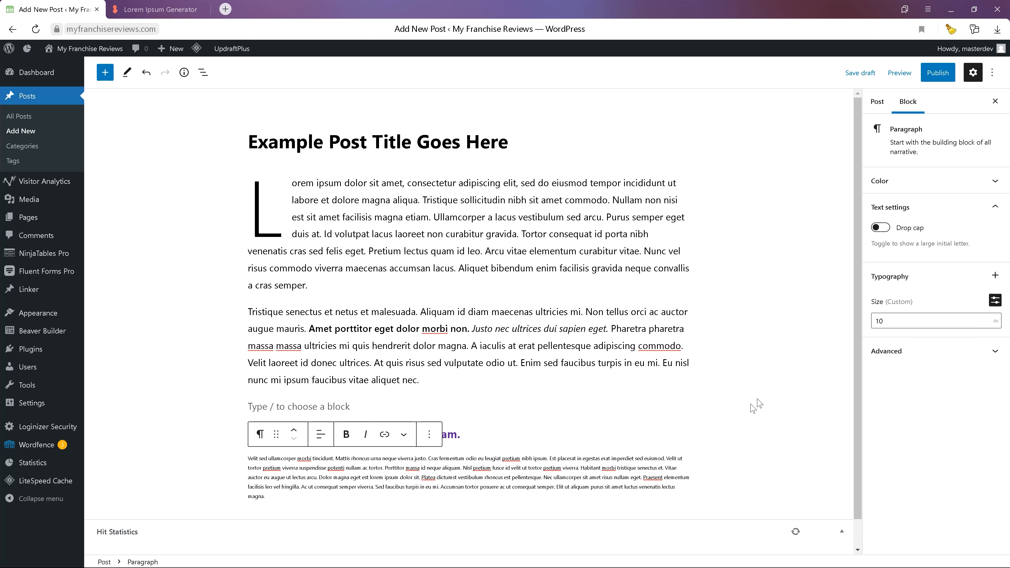
{"action": "left_click_drag", "start_coordinate": [906, 323], "coordinate": [856, 322]}
{"action": "type", "text": "30"}
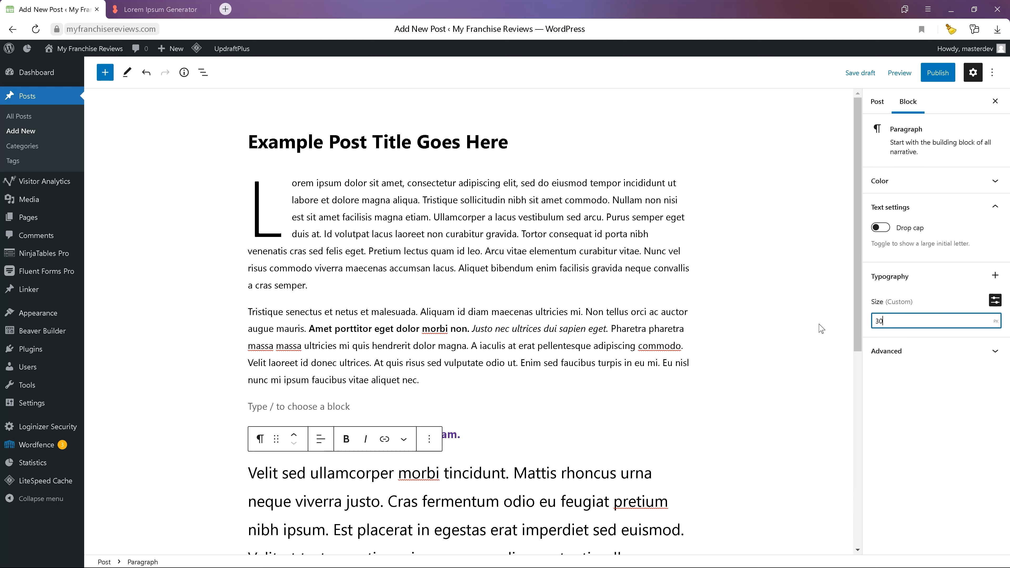
{"action": "scroll", "coordinate": [421, 334], "scroll_direction": "down", "scroll_amount": 5}
{"action": "scroll", "coordinate": [523, 253], "scroll_direction": "up", "scroll_amount": 5}
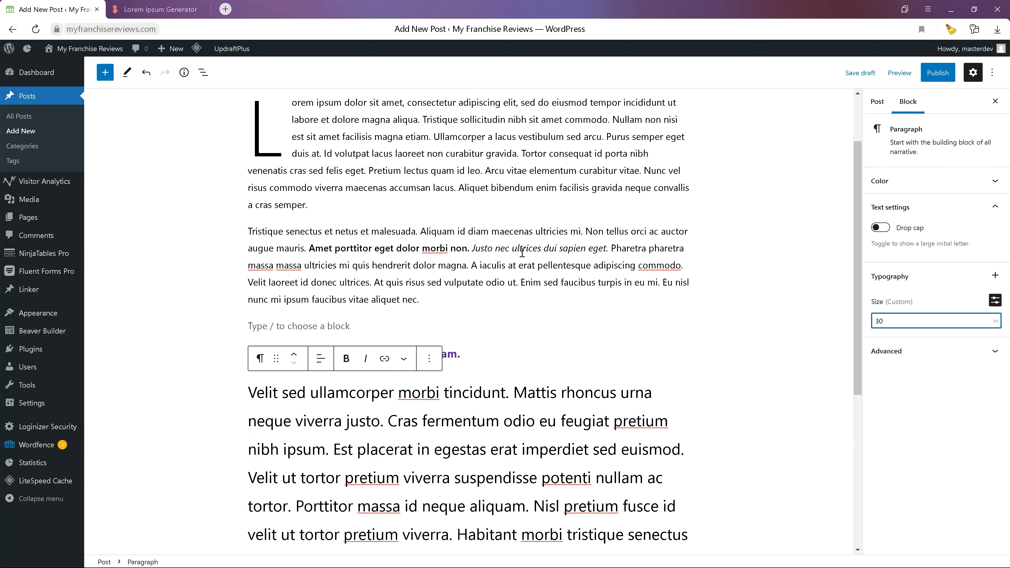
{"action": "left_click_drag", "start_coordinate": [888, 325], "coordinate": [846, 326]}
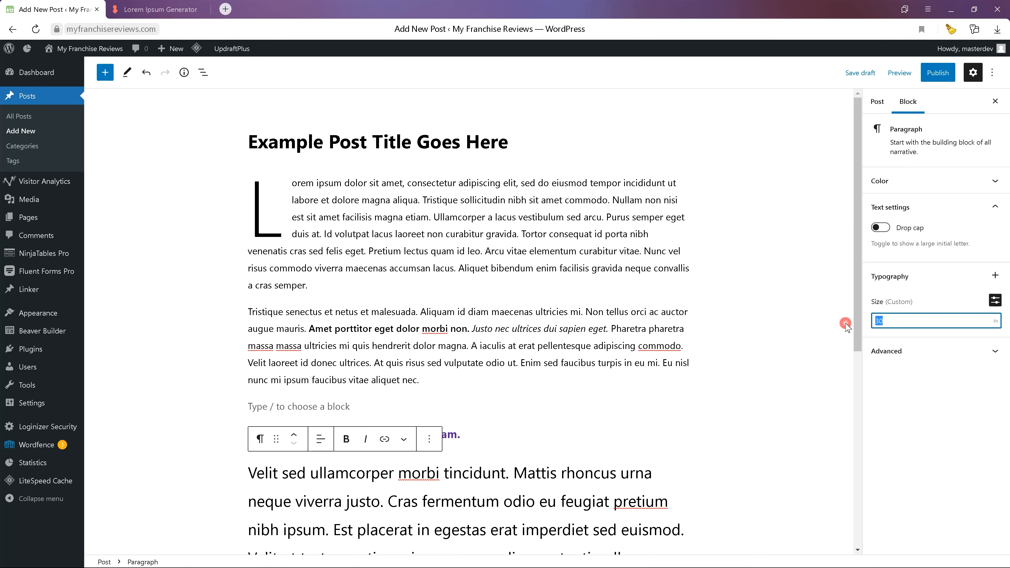
{"action": "key", "text": "BackSpace"}
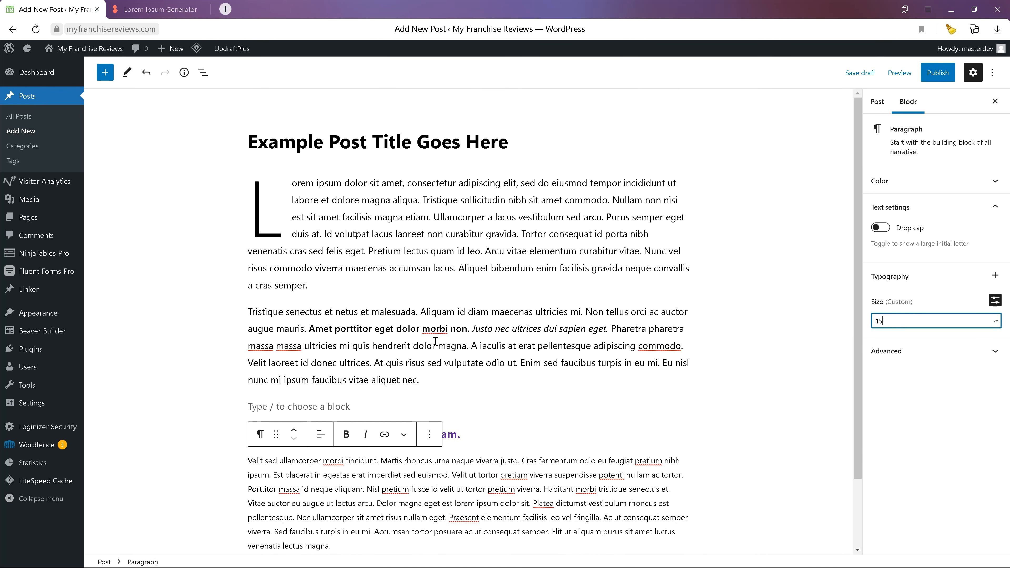
Show the post settings in place of the first paragraph's block settings
{"action": "left_click", "coordinate": [426, 293]}
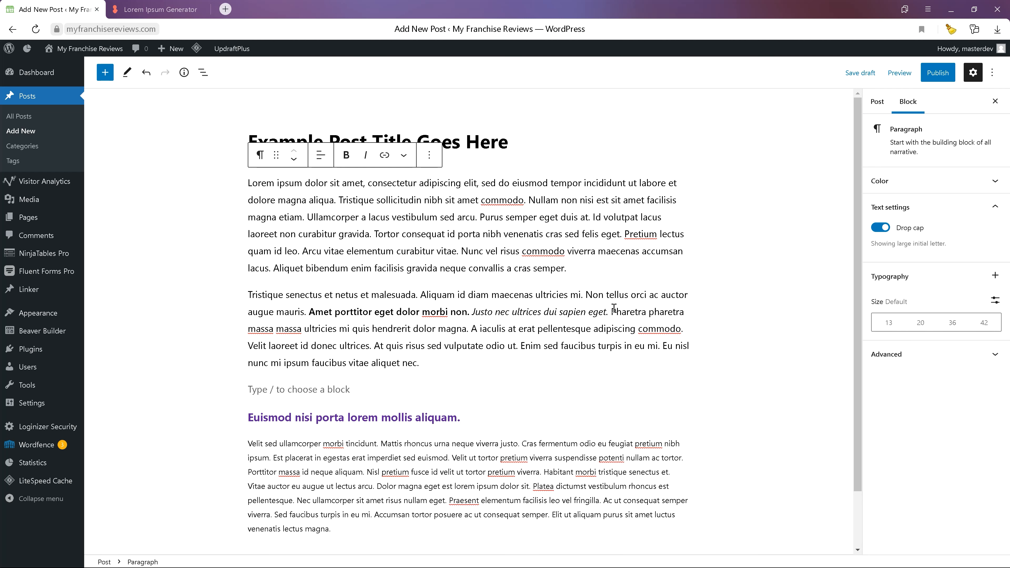
{"action": "left_click", "coordinate": [696, 204]}
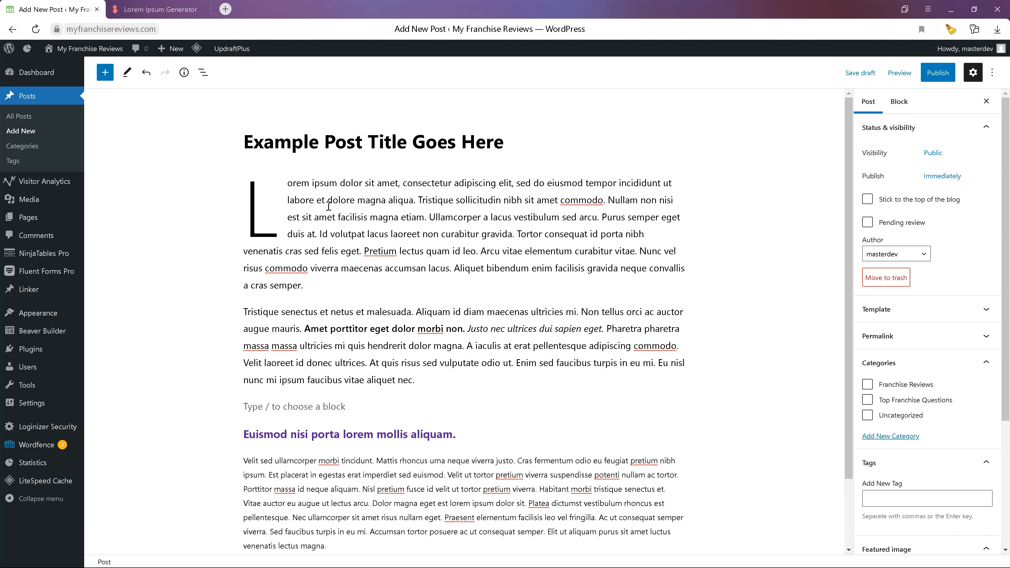
{"action": "left_click", "coordinate": [437, 286]}
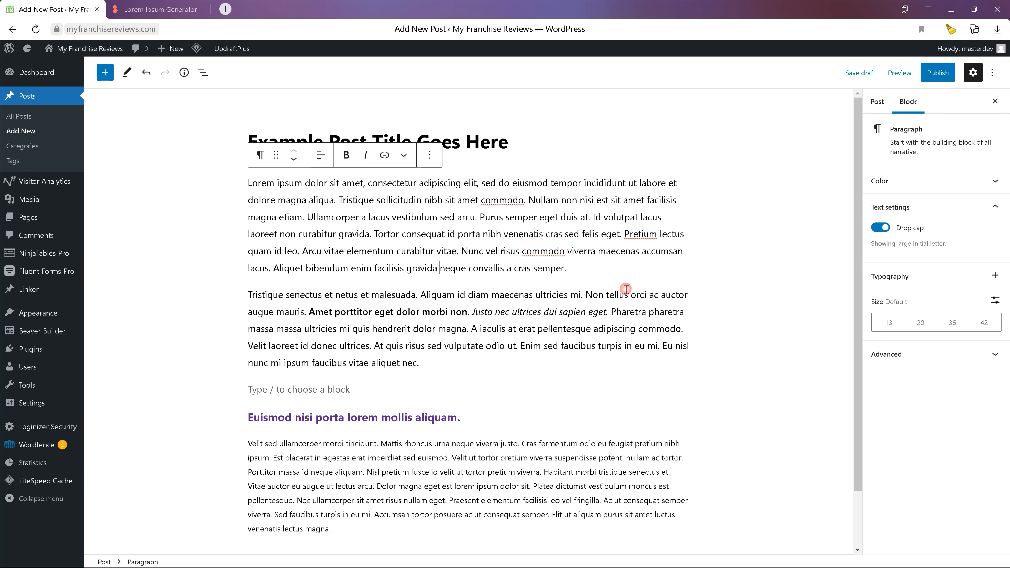
{"action": "left_click", "coordinate": [877, 102]}
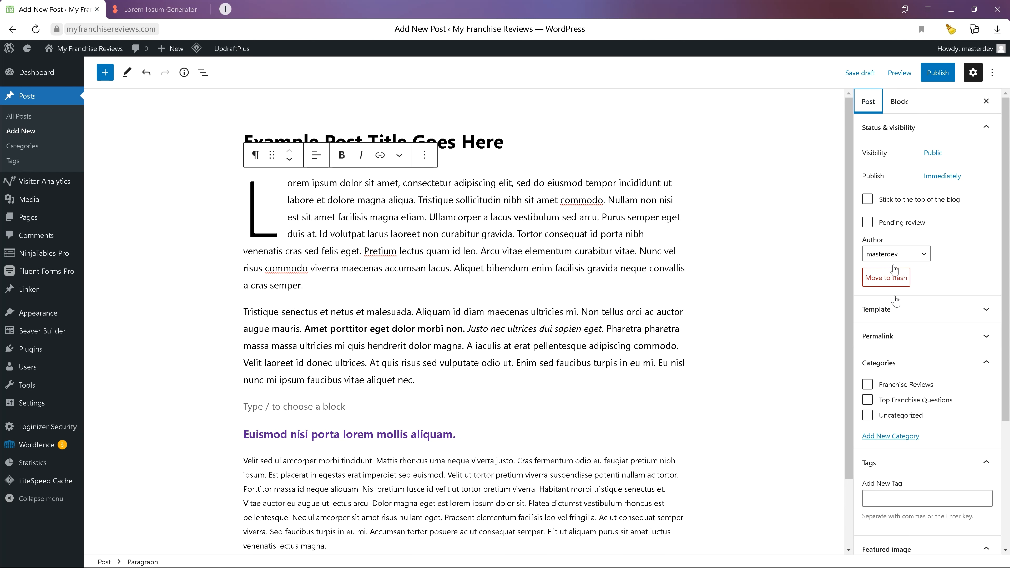
Insert an Image block between the first and second paragraphs
{"action": "left_click", "coordinate": [439, 284]}
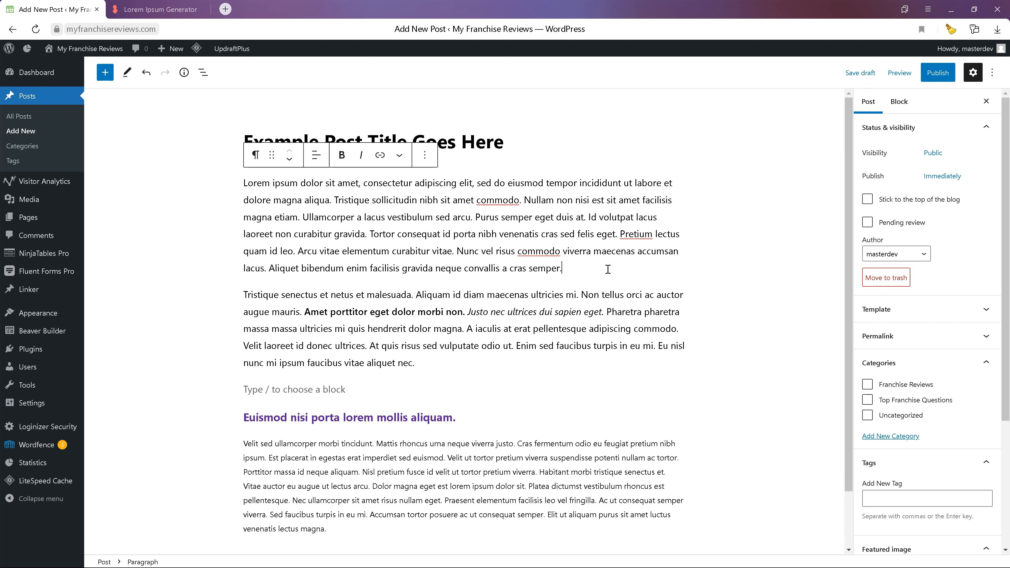
{"action": "key", "text": "Return"}
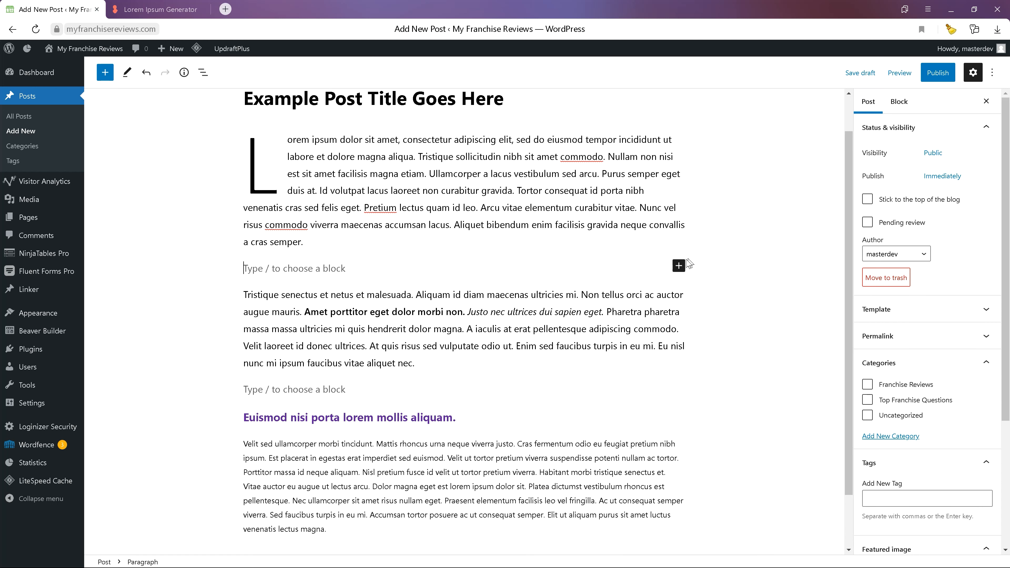
{"action": "left_click", "coordinate": [678, 266]}
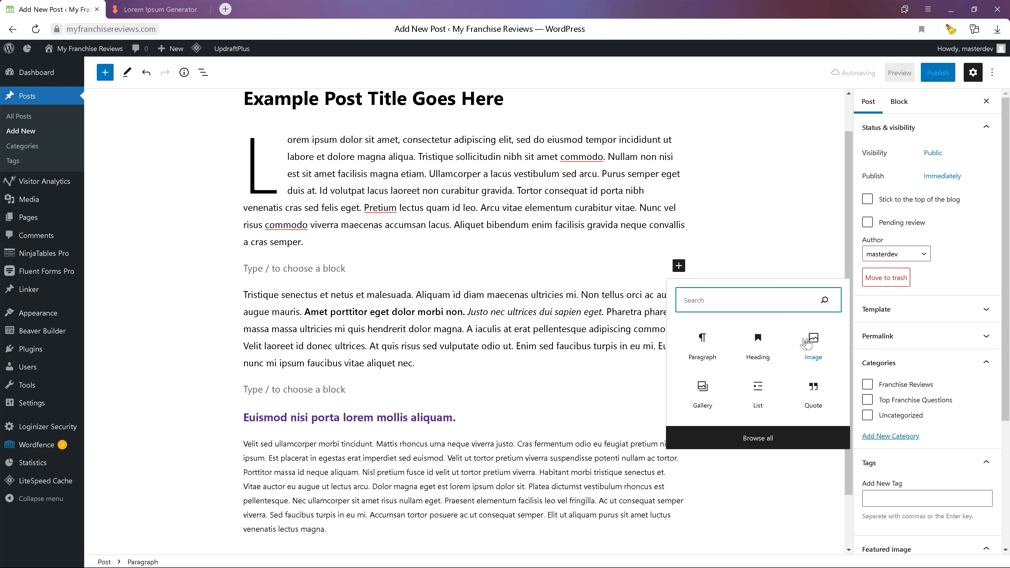
{"action": "left_click", "coordinate": [805, 342]}
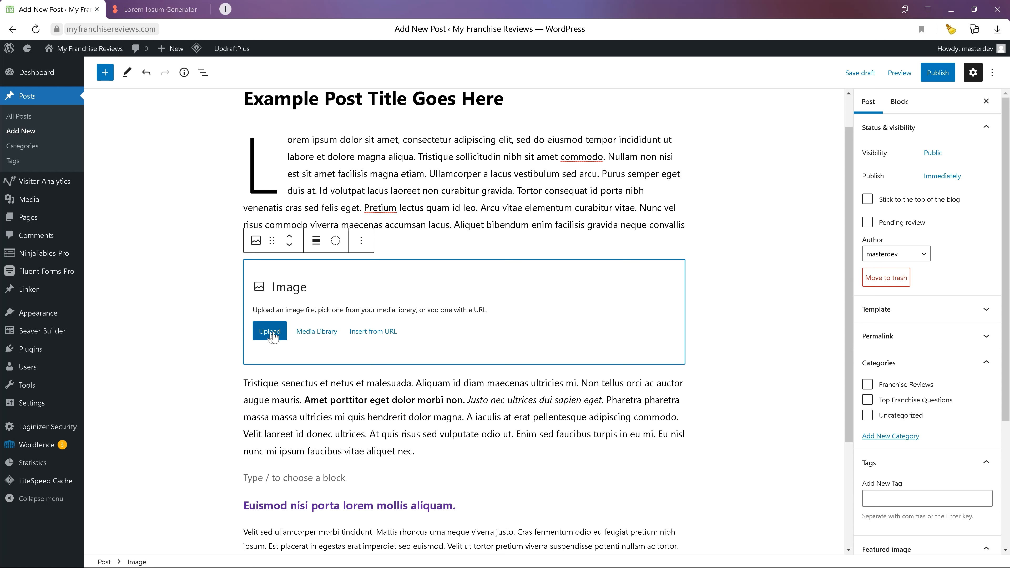
Fill the Image block with icecream2.jpg from the media library
{"action": "left_click", "coordinate": [329, 333]}
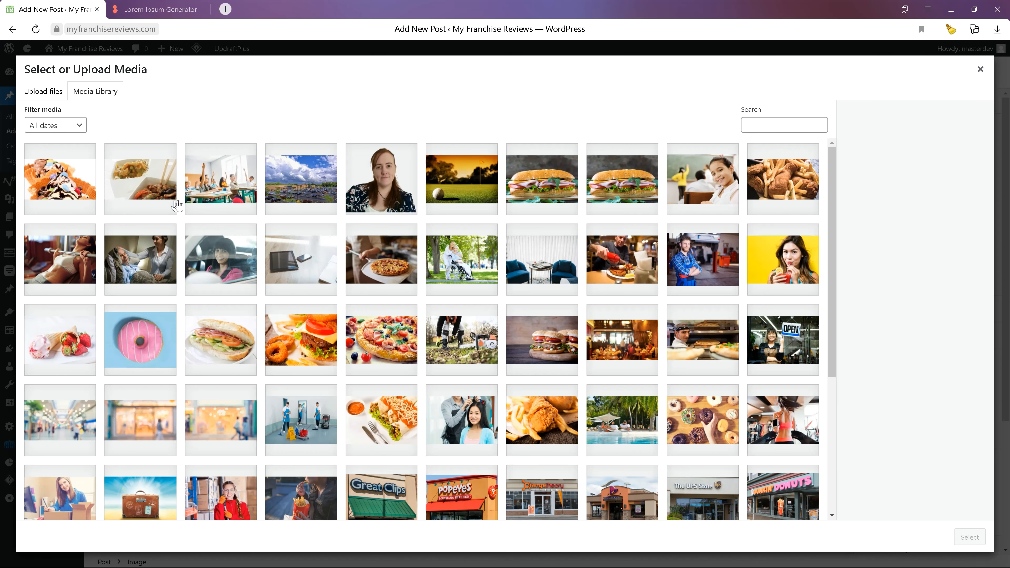
{"action": "left_click", "coordinate": [57, 184]}
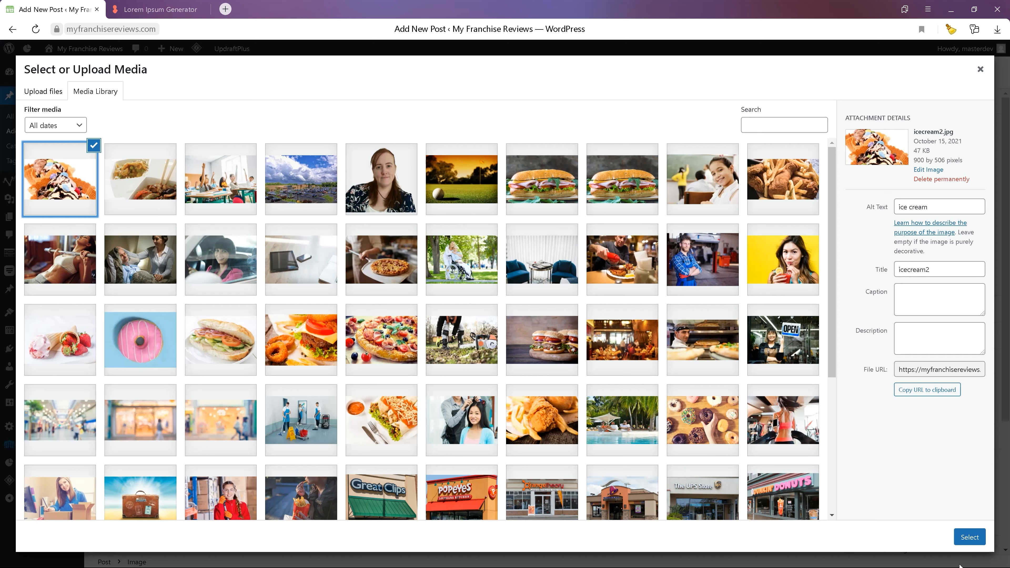
{"action": "left_click", "coordinate": [968, 538]}
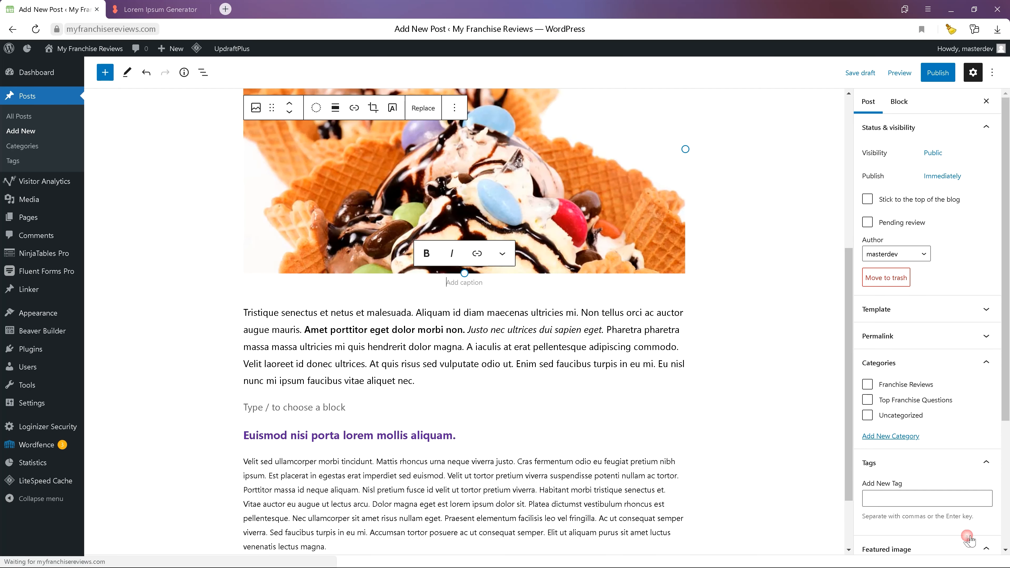
Try the Rounded style on the ice cream image, and restore the Default style with the default style option at Not set
{"action": "scroll", "coordinate": [549, 281], "scroll_direction": "up", "scroll_amount": 1}
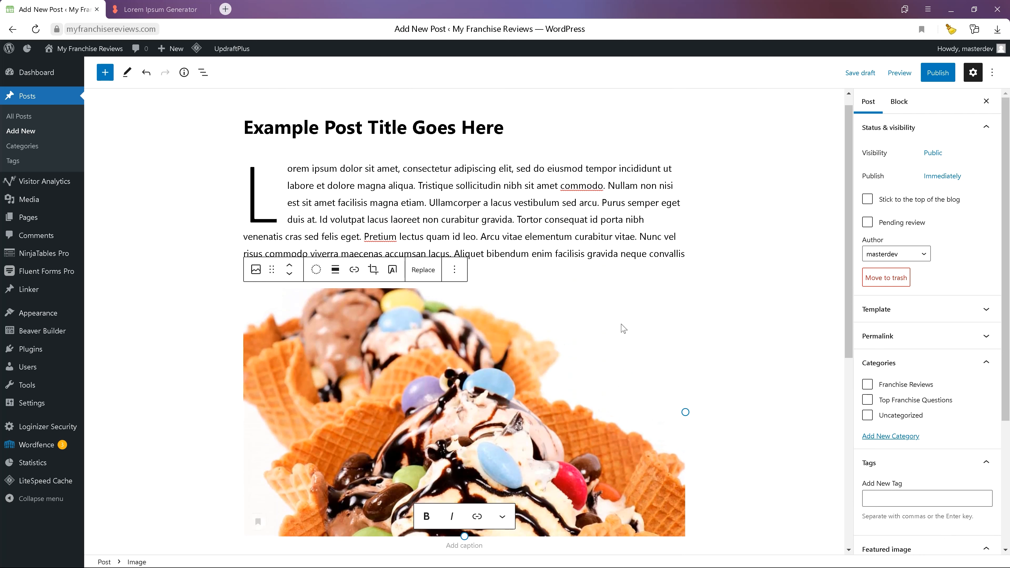
{"action": "left_click", "coordinate": [342, 405]}
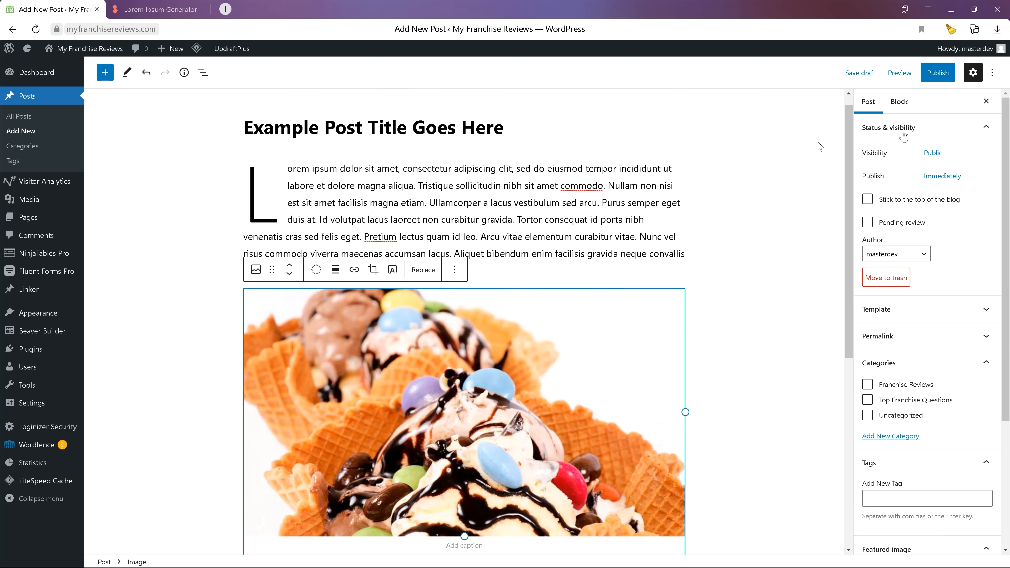
{"action": "left_click", "coordinate": [896, 102]}
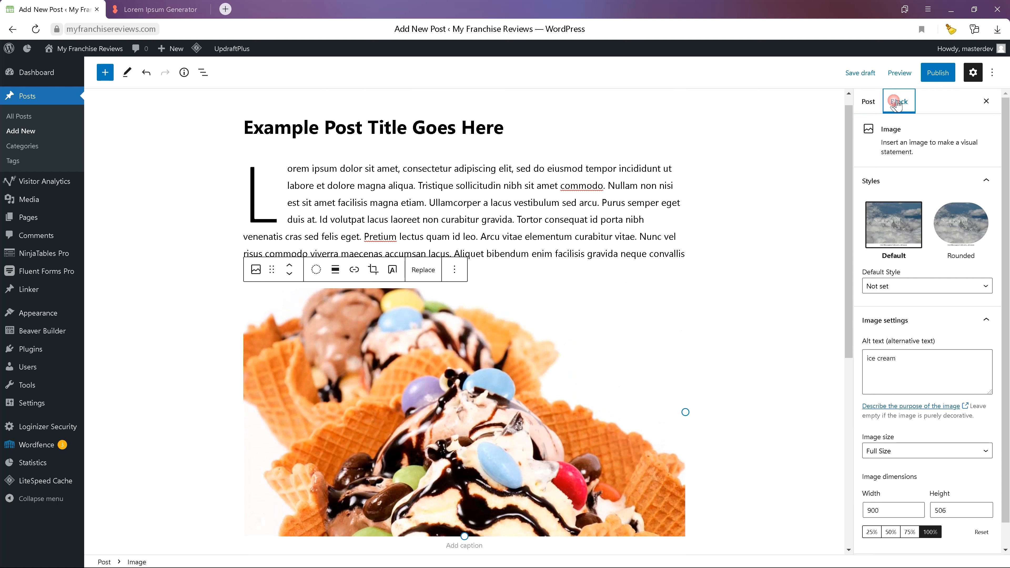
{"action": "left_click", "coordinate": [946, 223]}
{"action": "left_click", "coordinate": [910, 225]}
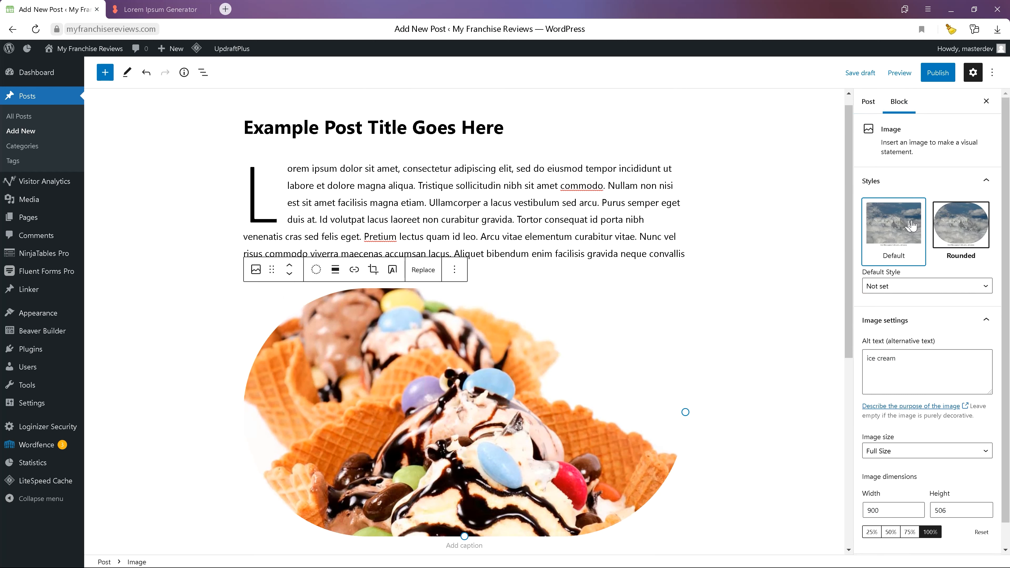
{"action": "left_click", "coordinate": [914, 280]}
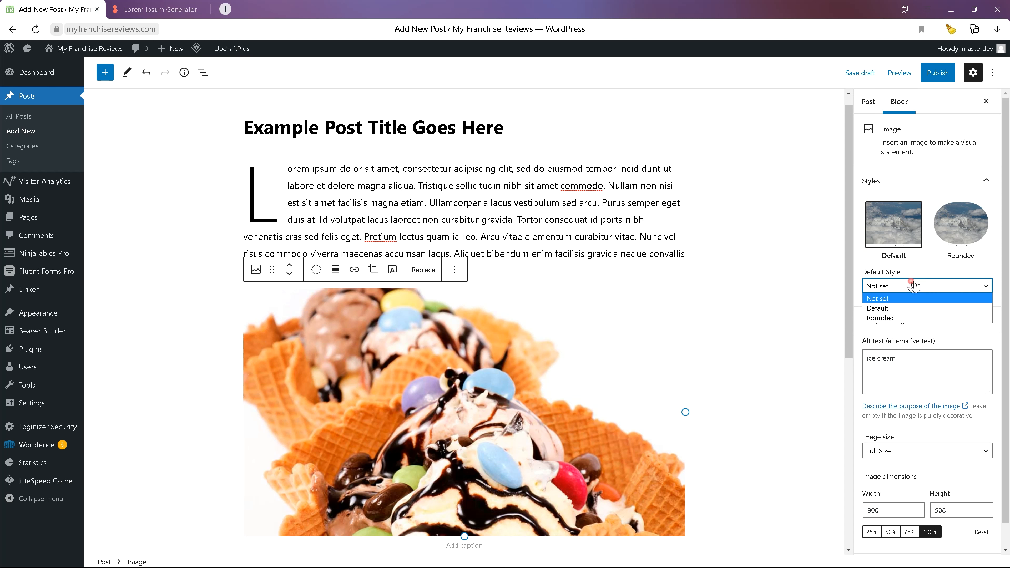
{"action": "left_click", "coordinate": [903, 303]}
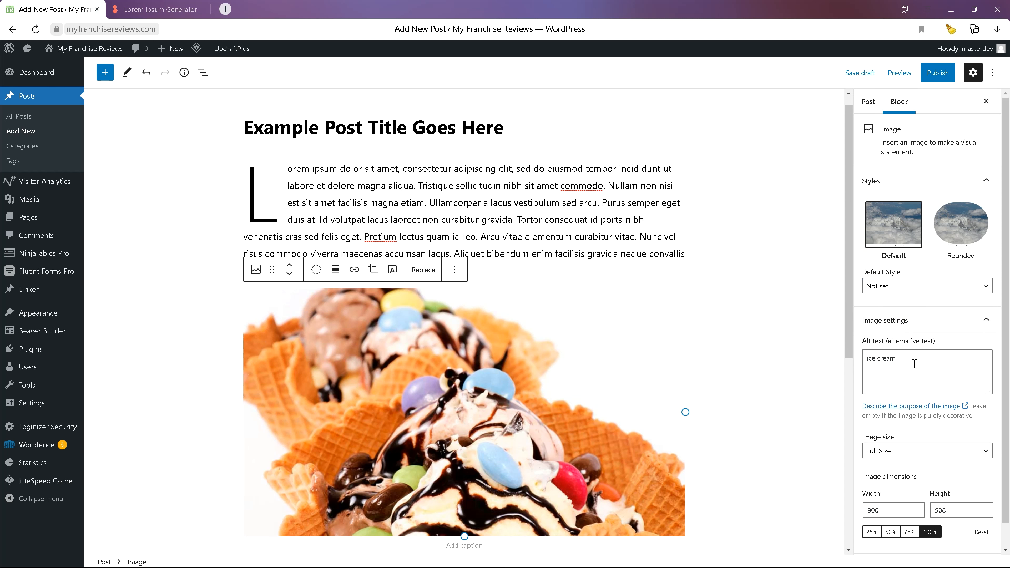
Try the Thumbnail size on the ice cream image, and set its image size to Medium
{"action": "scroll", "coordinate": [911, 366], "scroll_direction": "down", "scroll_amount": 1}
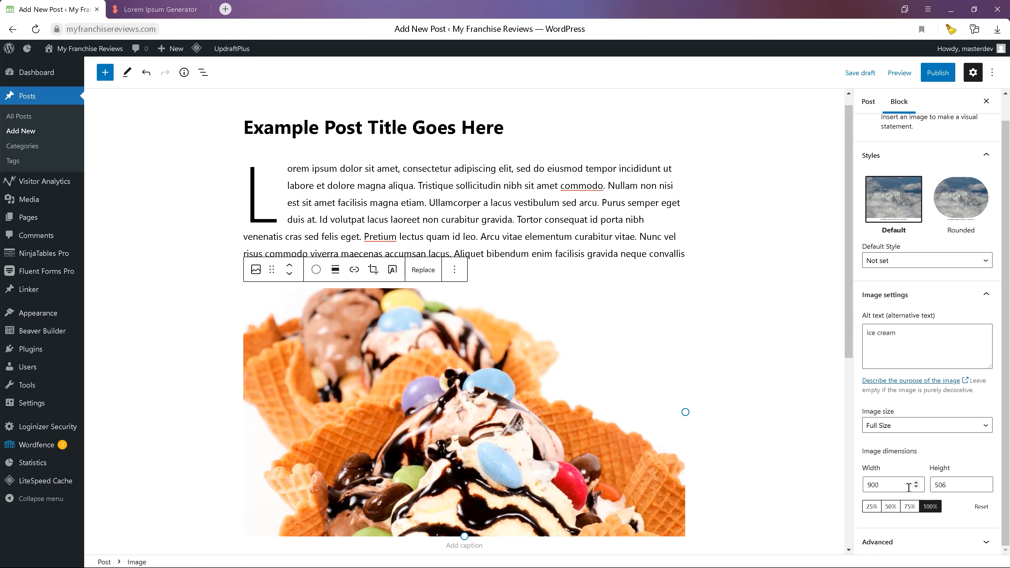
{"action": "left_click", "coordinate": [901, 430]}
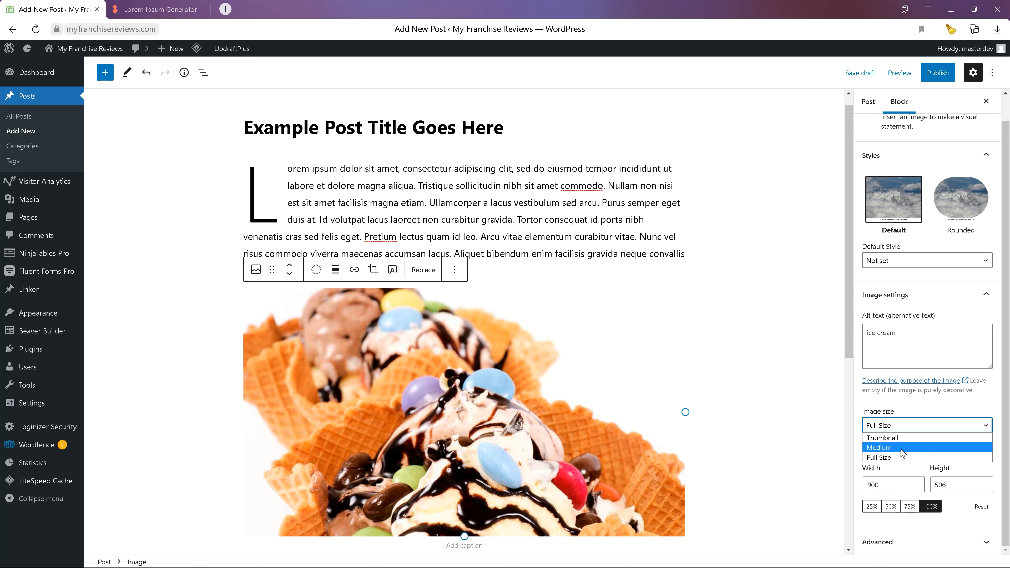
{"action": "left_click", "coordinate": [899, 437]}
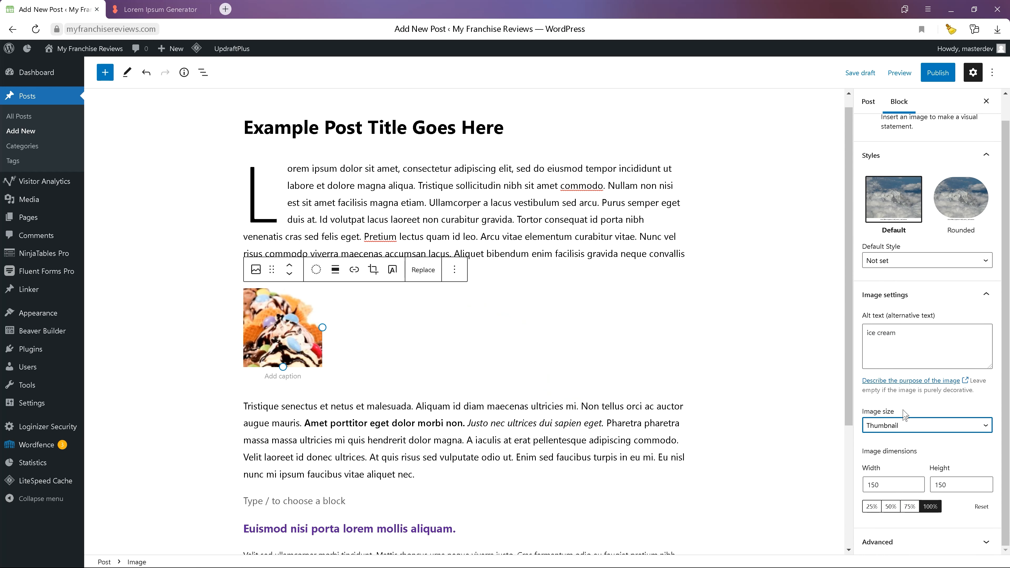
{"action": "left_click", "coordinate": [903, 430]}
{"action": "left_click", "coordinate": [894, 446]}
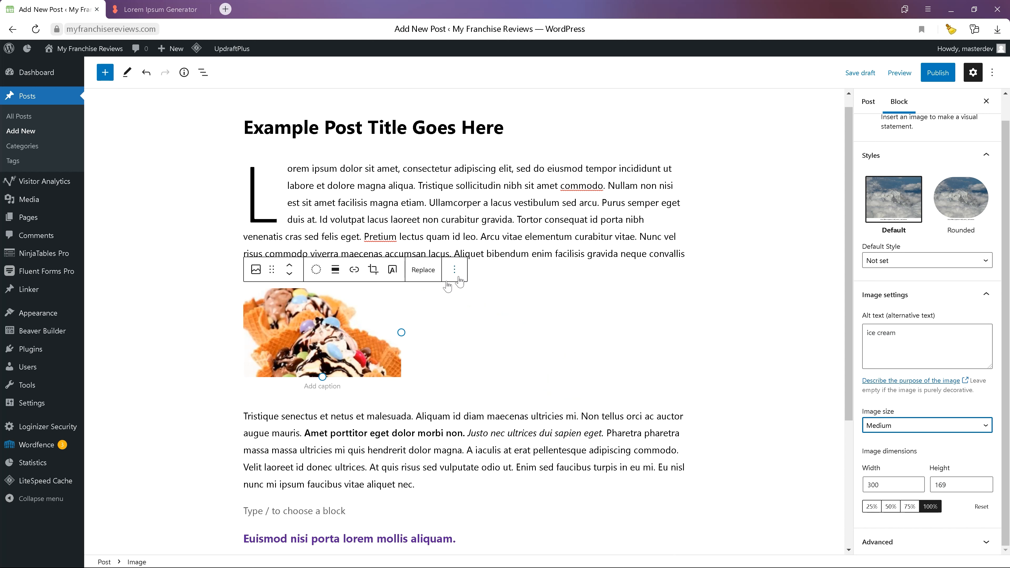
Align the ice cream image right and give it the caption "This is a caption"
{"action": "left_click", "coordinate": [335, 270]}
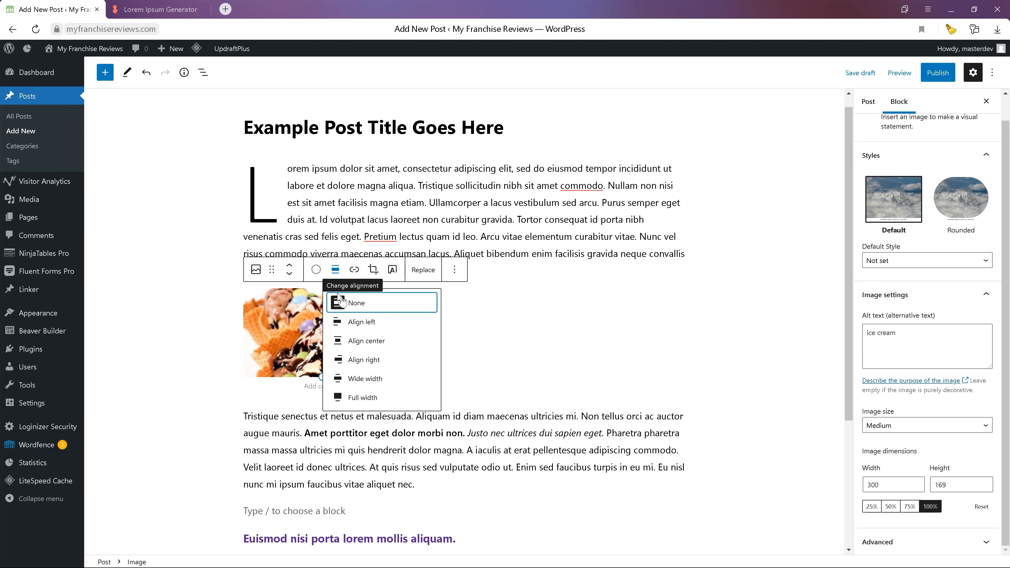
{"action": "left_click", "coordinate": [364, 359]}
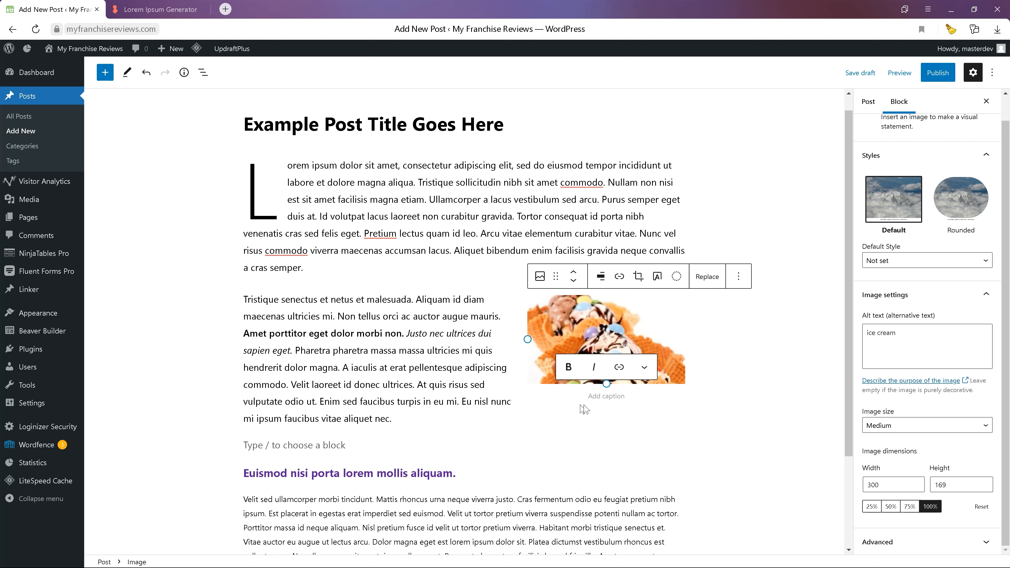
{"action": "left_click", "coordinate": [633, 393]}
{"action": "type", "text": "T"}
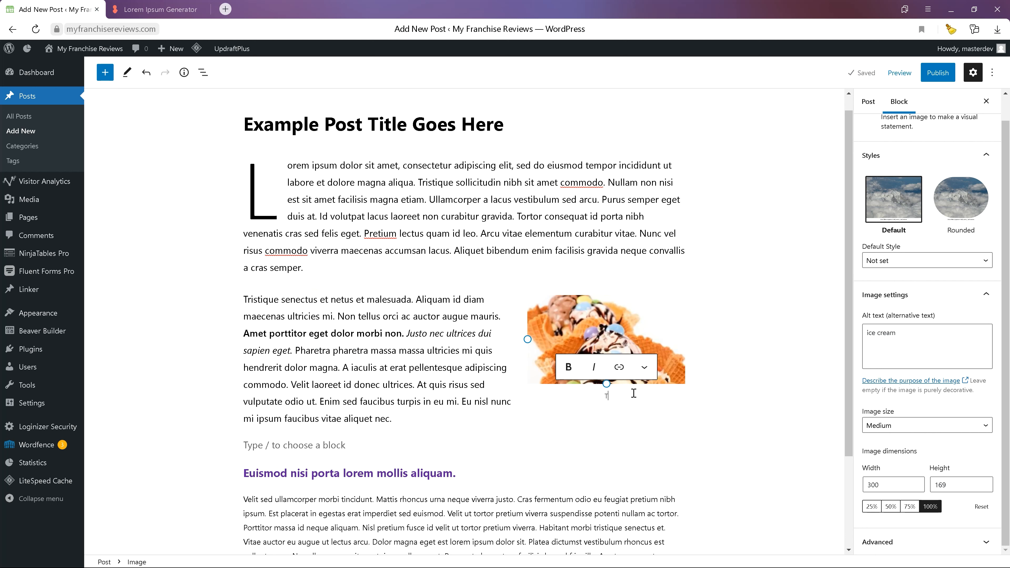
{"action": "type", "text": "his is a caption"}
{"action": "left_click", "coordinate": [617, 448]}
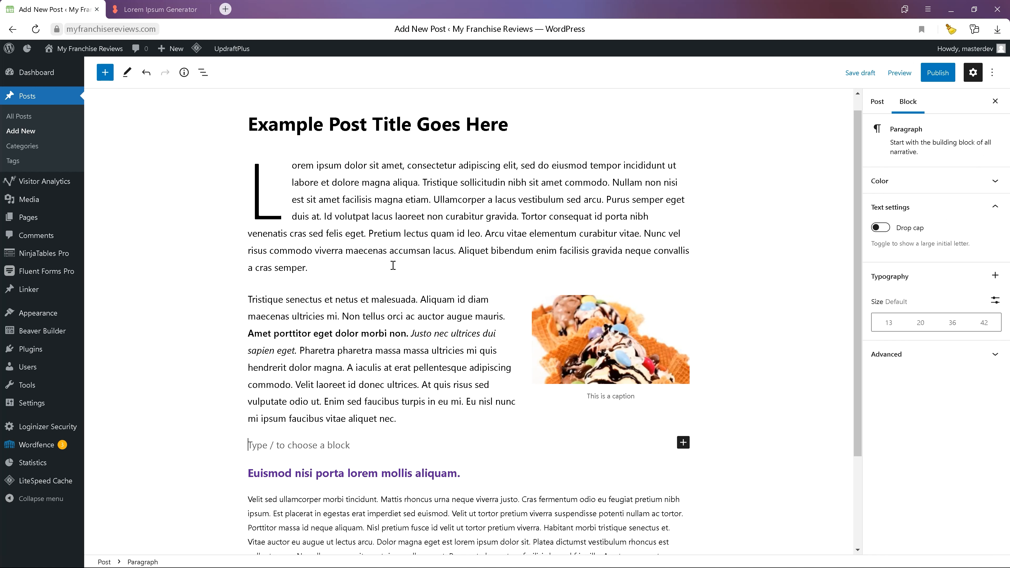
{"action": "scroll", "coordinate": [630, 248], "scroll_direction": "up", "scroll_amount": 1}
{"action": "left_click", "coordinate": [622, 377]}
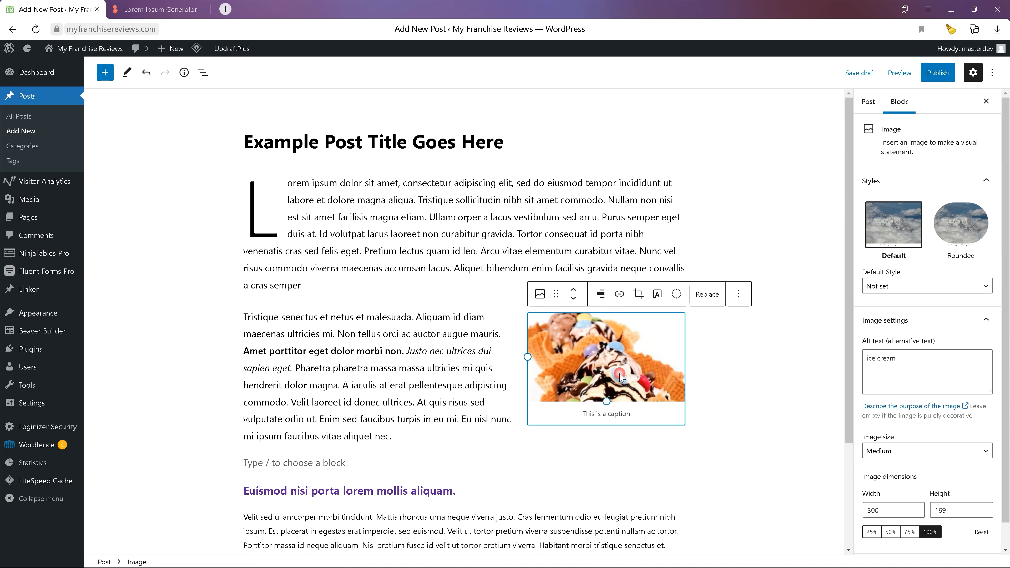
{"action": "left_click", "coordinate": [620, 295]}
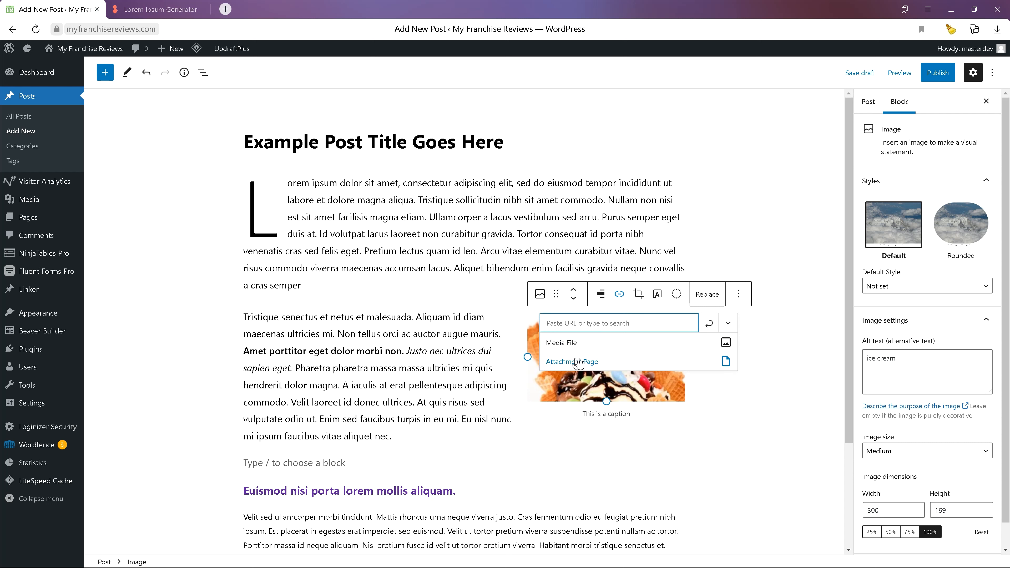
{"action": "type", "text": "https"}
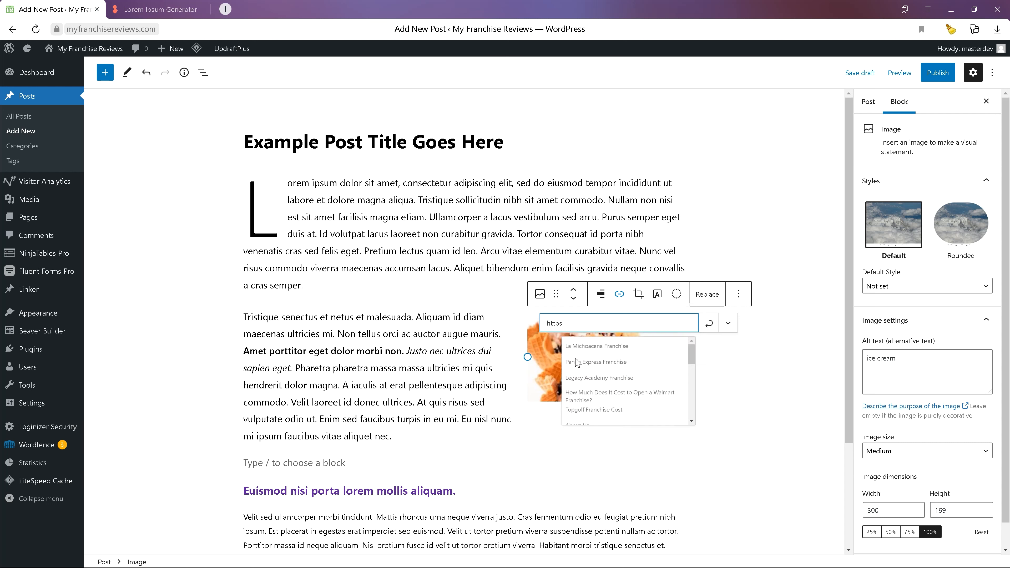
{"action": "type", "text": "://google.c"}
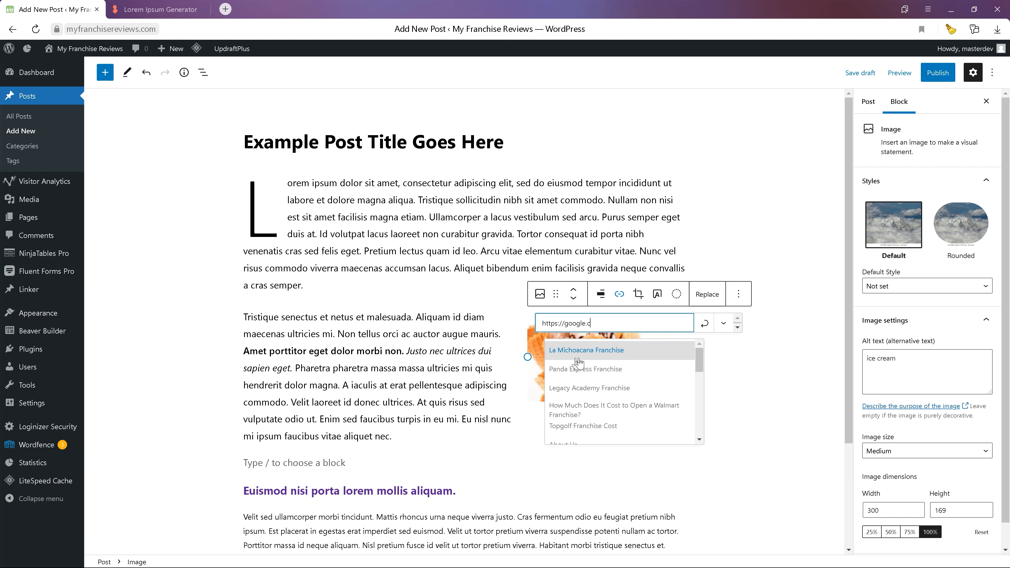
{"action": "type", "text": "om"}
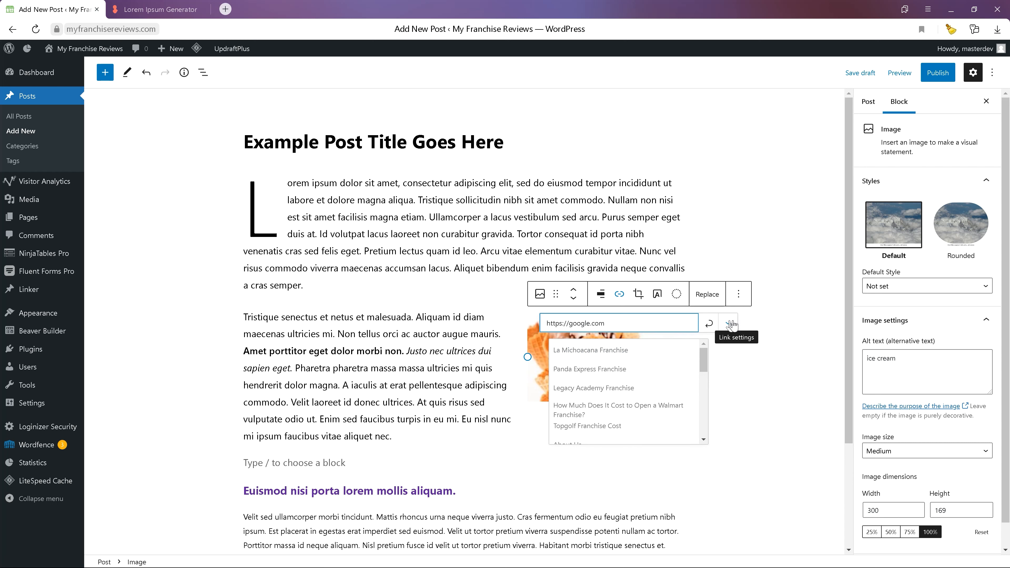
{"action": "left_click", "coordinate": [730, 324]}
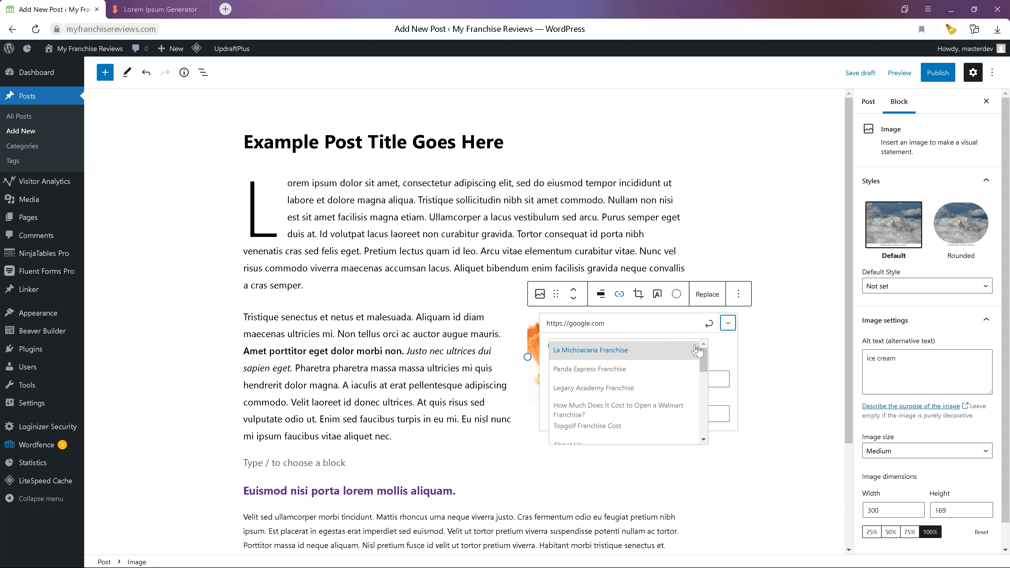
{"action": "left_click", "coordinate": [725, 355]}
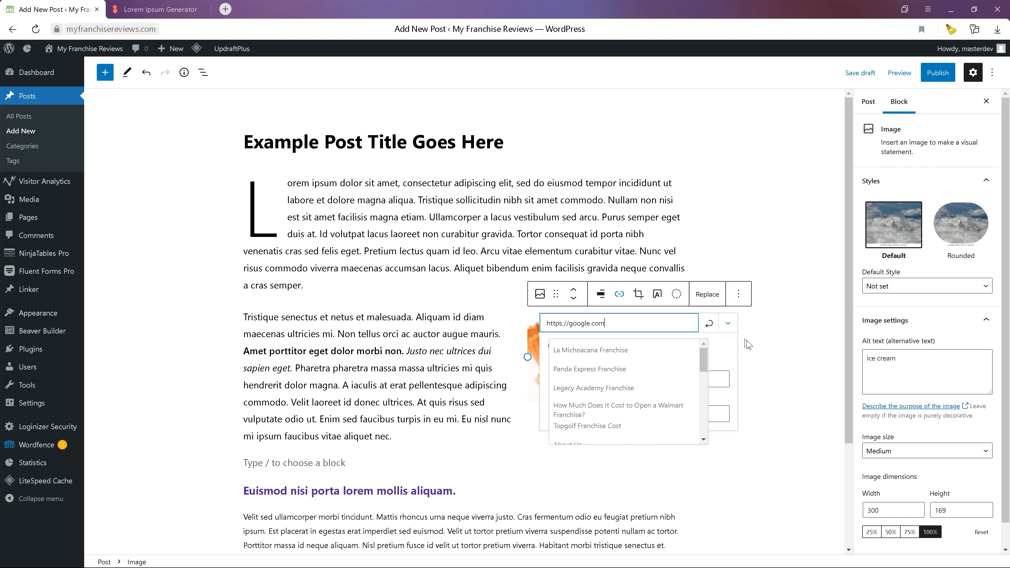
{"action": "left_click", "coordinate": [709, 324]}
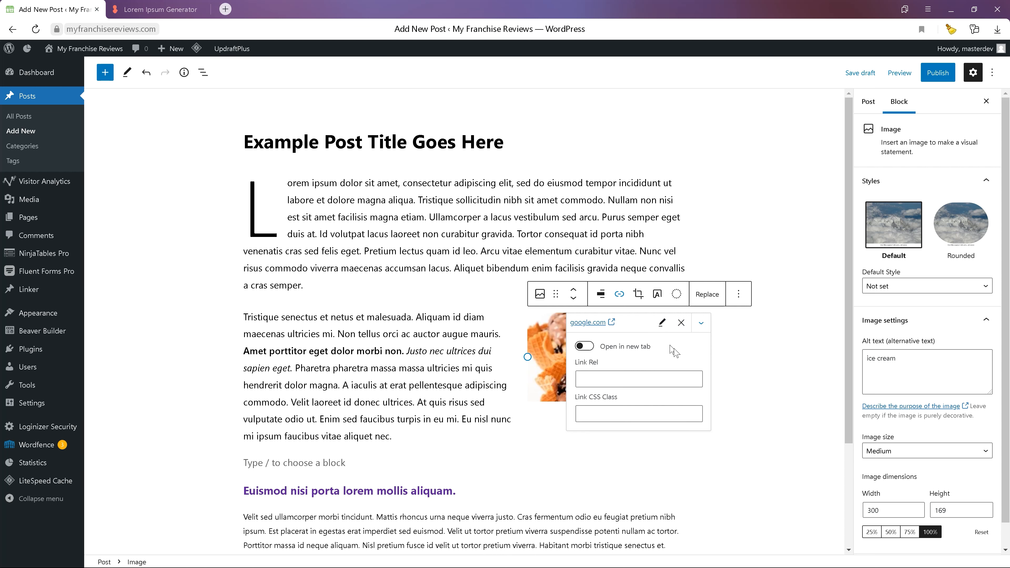
Make the ice cream image's link open in a new tab and deselect the image
{"action": "left_click", "coordinate": [582, 346]}
{"action": "left_click", "coordinate": [700, 323]}
{"action": "left_click", "coordinate": [777, 349]}
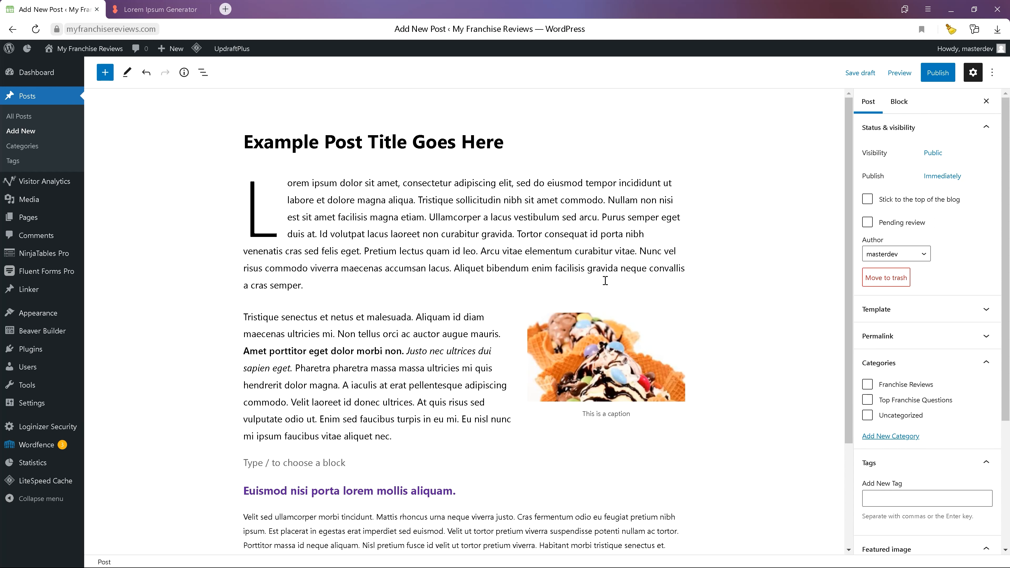
Save the post as a draft and preview it in a new tab
{"action": "left_click", "coordinate": [852, 81]}
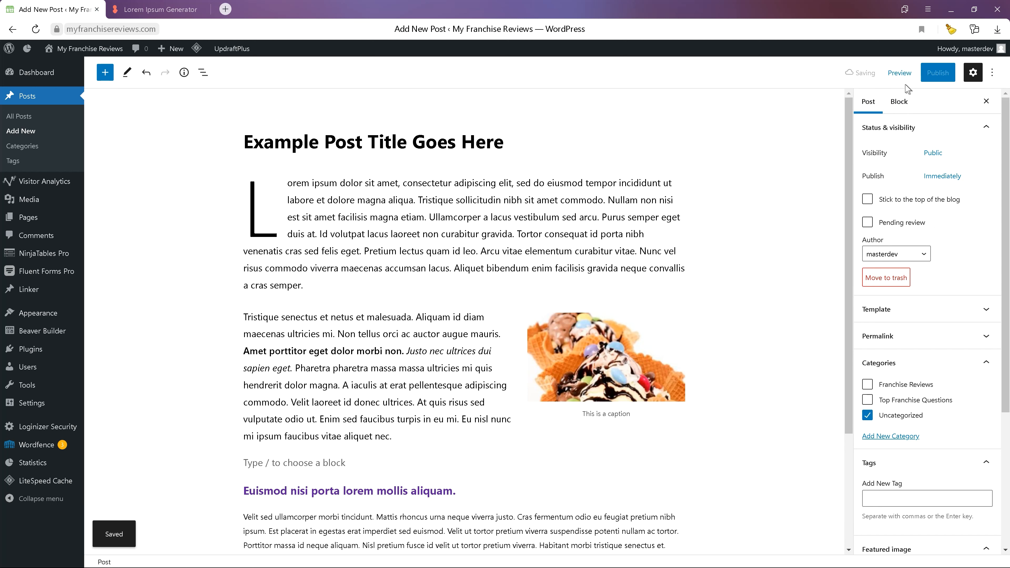
{"action": "left_click", "coordinate": [898, 76]}
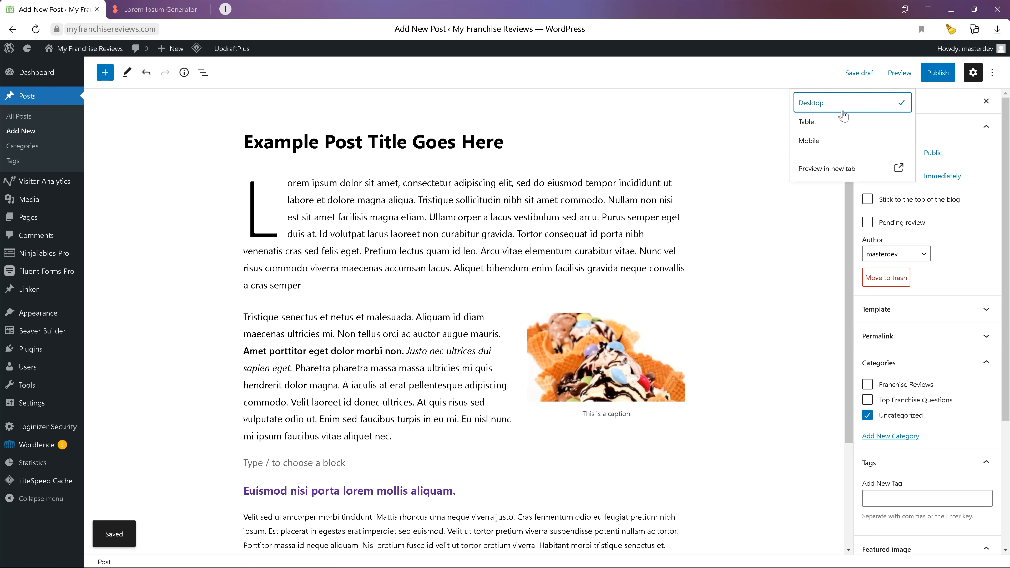
{"action": "left_click", "coordinate": [836, 174]}
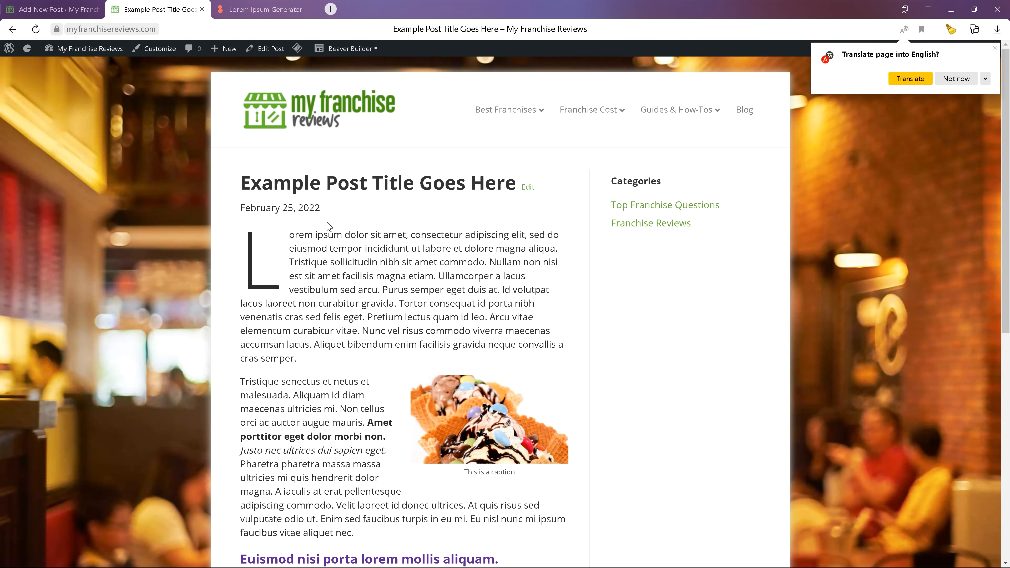
Examine the previewed post's drop cap, text formatting, image and subheading, and test the ice cream image's link
{"action": "scroll", "coordinate": [329, 222], "scroll_direction": "down", "scroll_amount": 1}
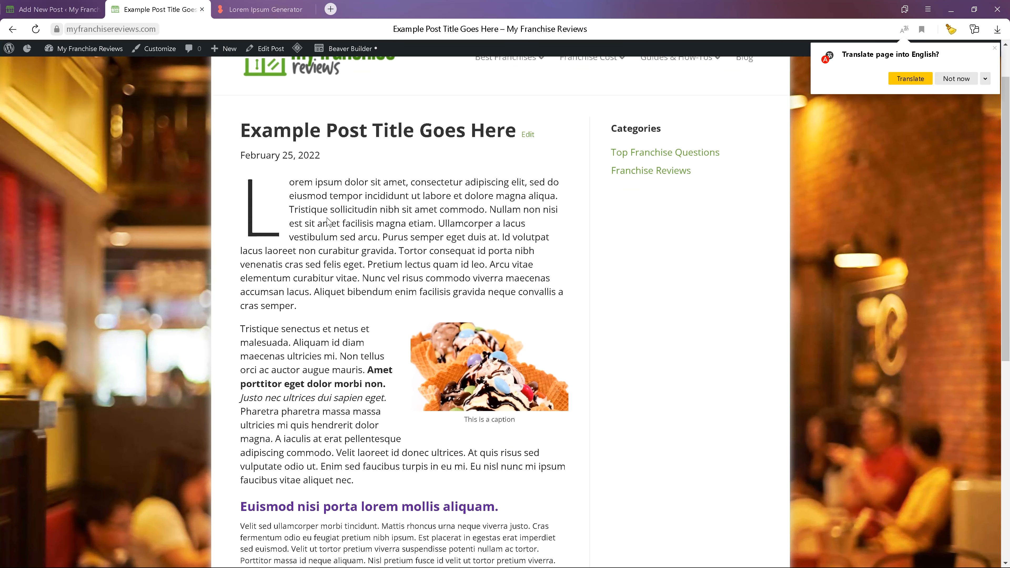
{"action": "scroll", "coordinate": [385, 238], "scroll_direction": "down", "scroll_amount": 1}
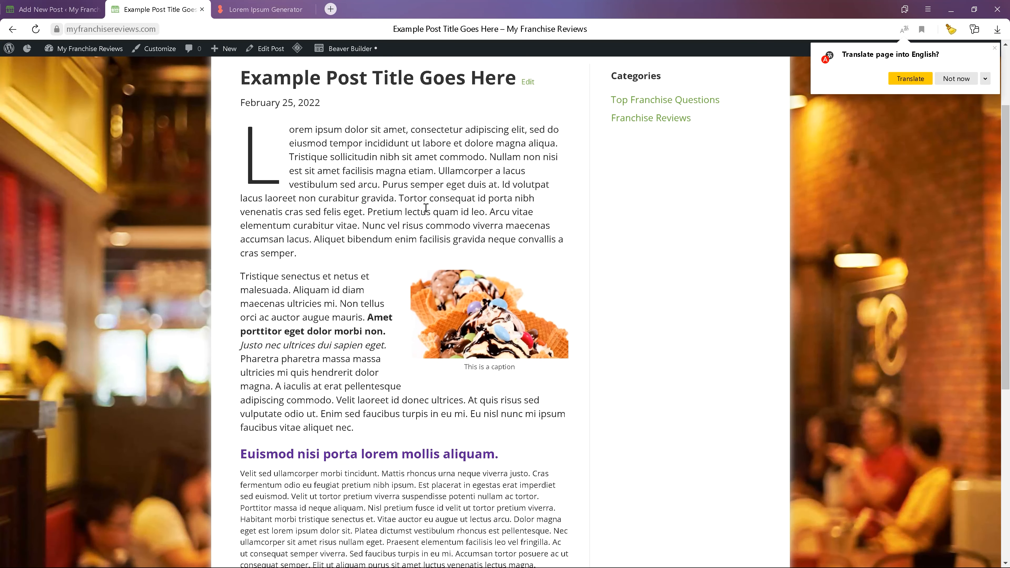
{"action": "scroll", "coordinate": [331, 324], "scroll_direction": "down", "scroll_amount": 1}
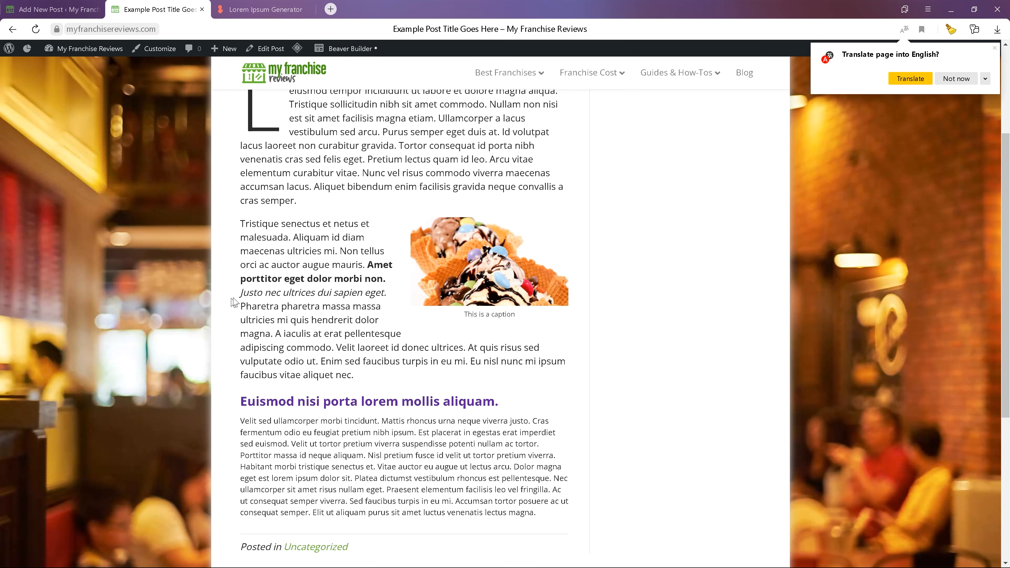
{"action": "left_click_drag", "start_coordinate": [253, 293], "coordinate": [364, 293]}
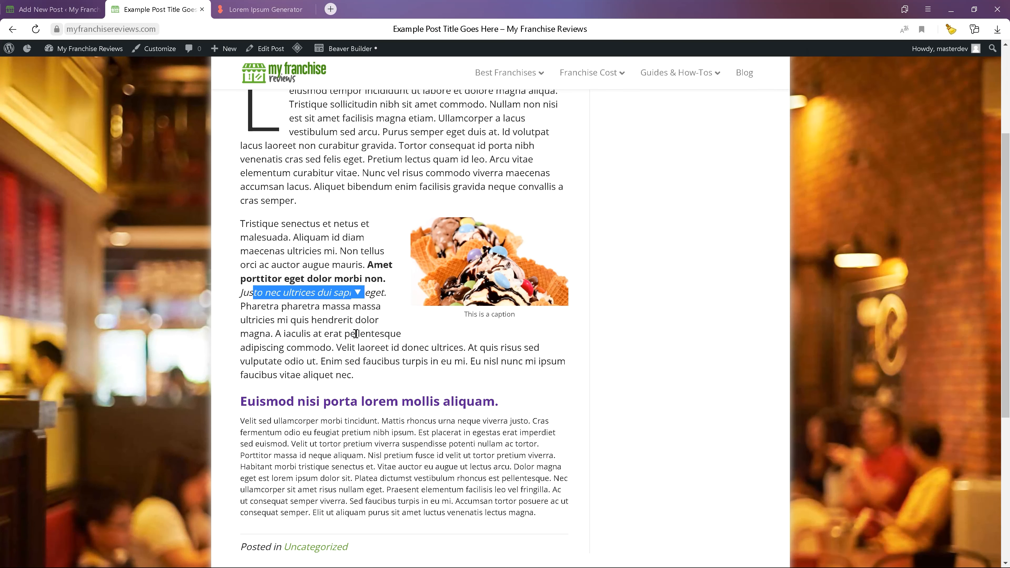
{"action": "left_click", "coordinate": [480, 239]}
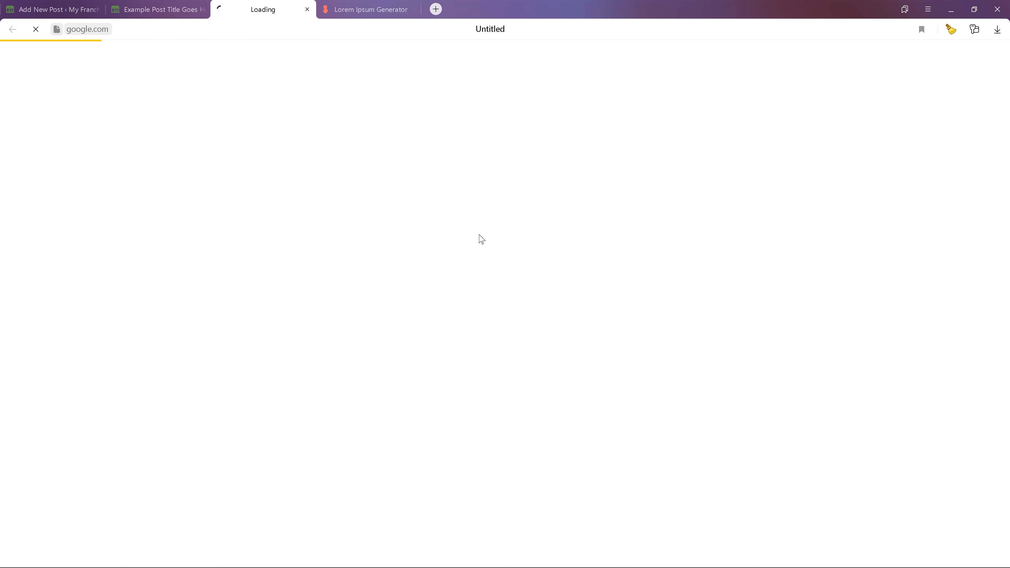
{"action": "left_click", "coordinate": [307, 9]}
{"action": "scroll", "coordinate": [360, 275], "scroll_direction": "down", "scroll_amount": 4}
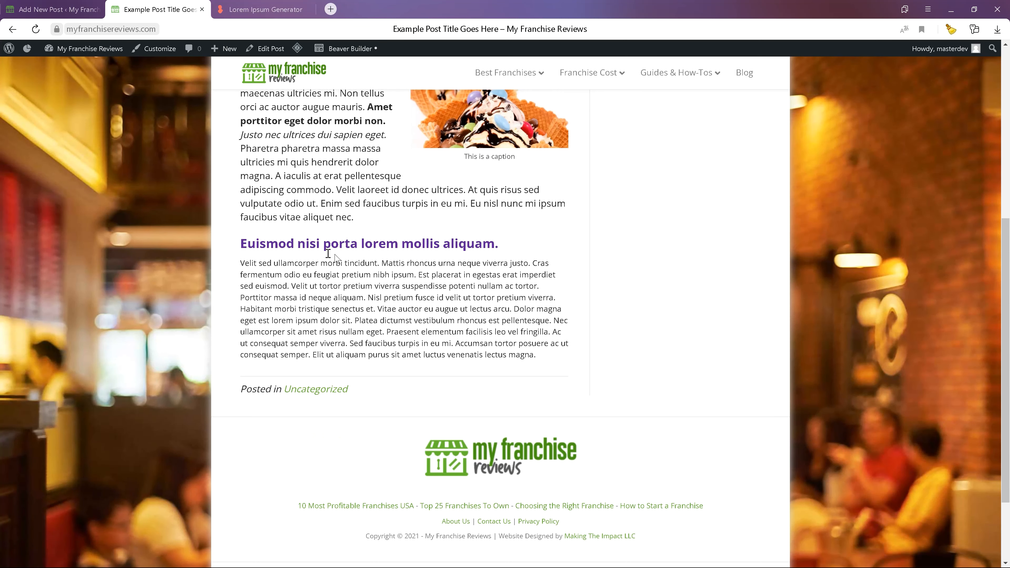
{"action": "scroll", "coordinate": [367, 274], "scroll_direction": "up", "scroll_amount": 6}
{"action": "scroll", "coordinate": [372, 254], "scroll_direction": "up", "scroll_amount": 1}
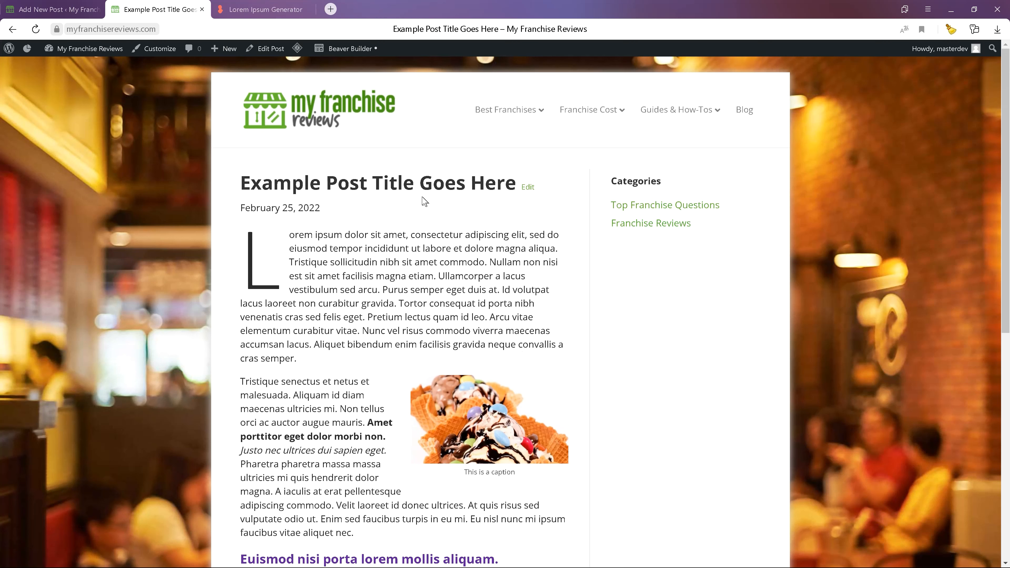
Return to the Add New Post tab, dismiss the preview options and bring the post's category settings into view
{"action": "left_click", "coordinate": [64, 10]}
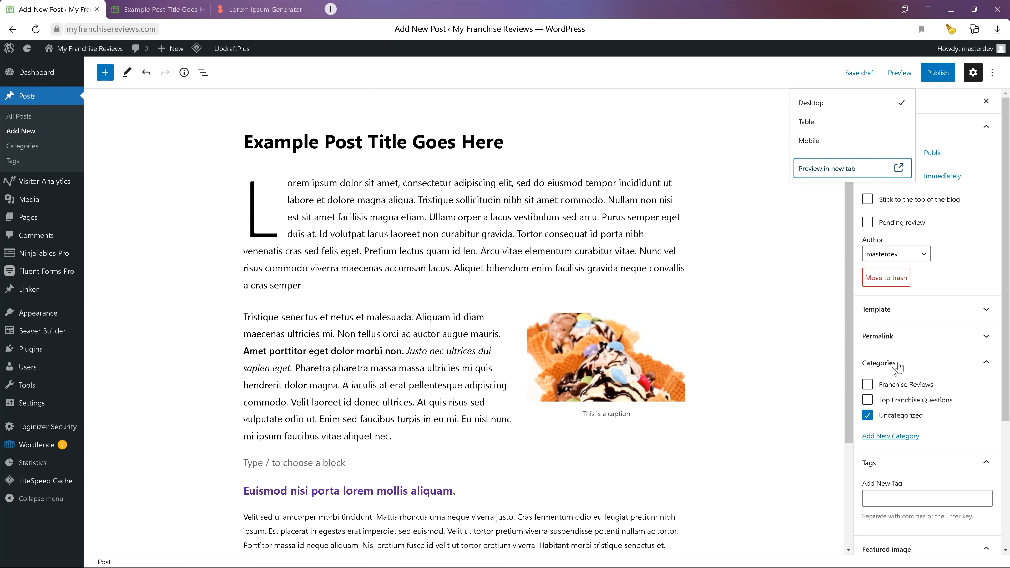
{"action": "left_click", "coordinate": [806, 326]}
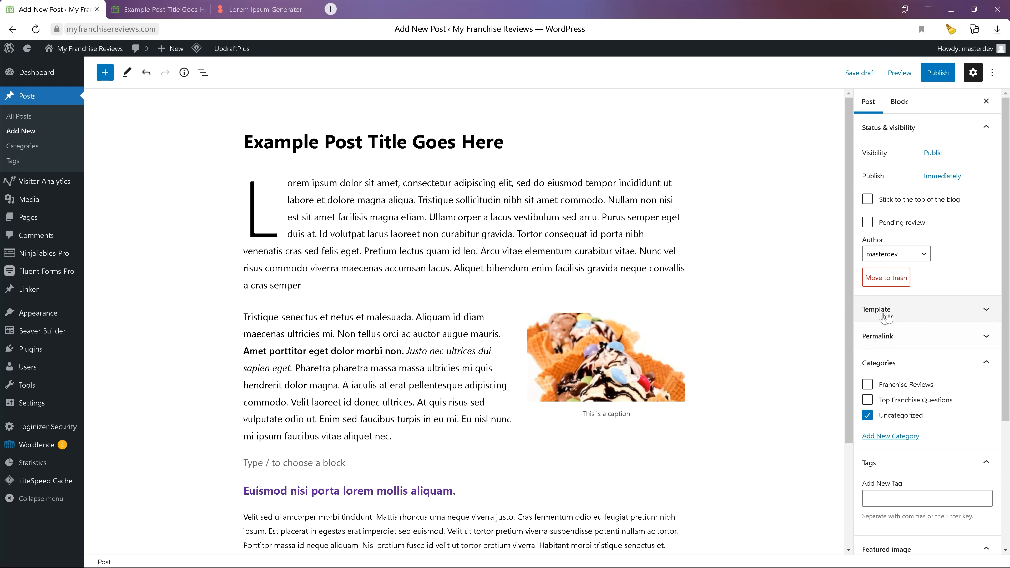
{"action": "scroll", "coordinate": [919, 357], "scroll_direction": "down", "scroll_amount": 3}
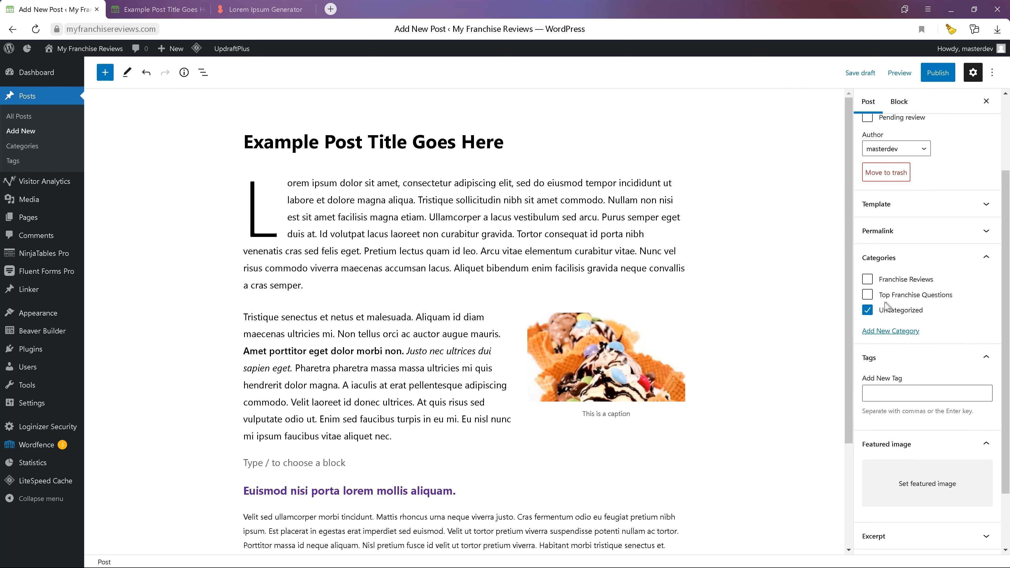
Try to add a new post category named Example without a parent category
{"action": "left_click", "coordinate": [875, 334]}
{"action": "left_click", "coordinate": [977, 356]}
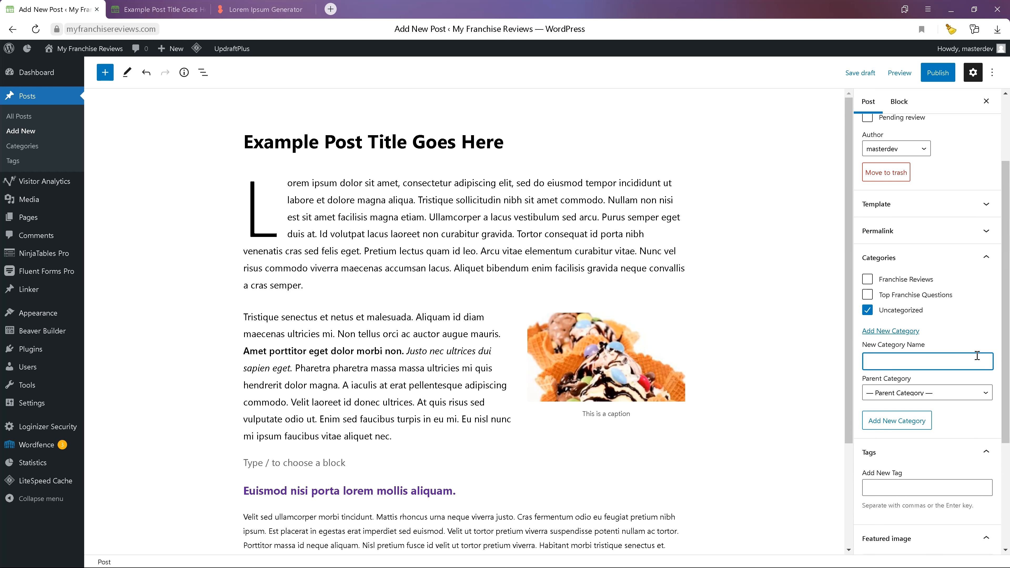
{"action": "type", "text": "Example"}
{"action": "left_click", "coordinate": [876, 422]}
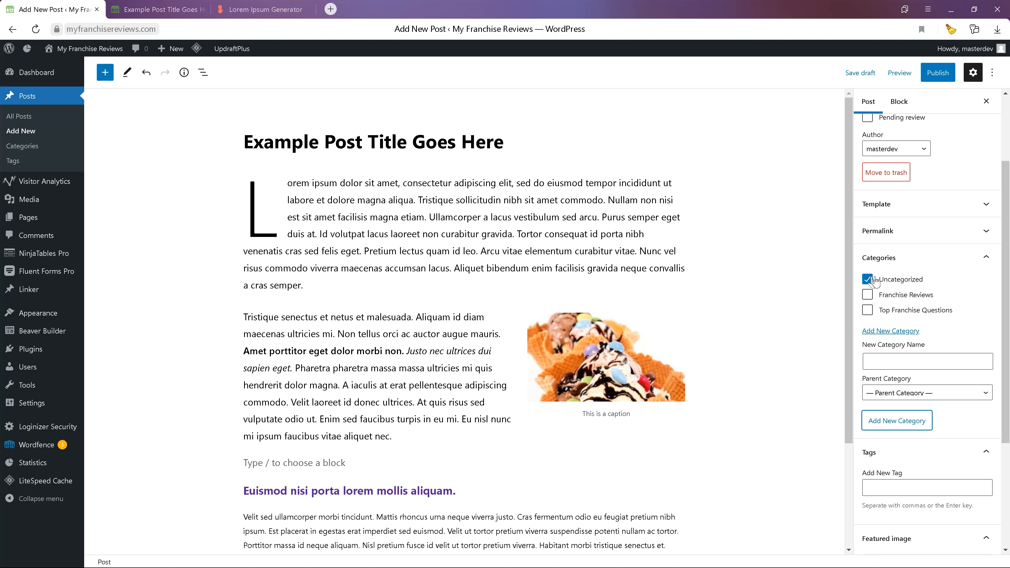
Remove the post from the Uncategorized category
{"action": "left_click", "coordinate": [872, 279]}
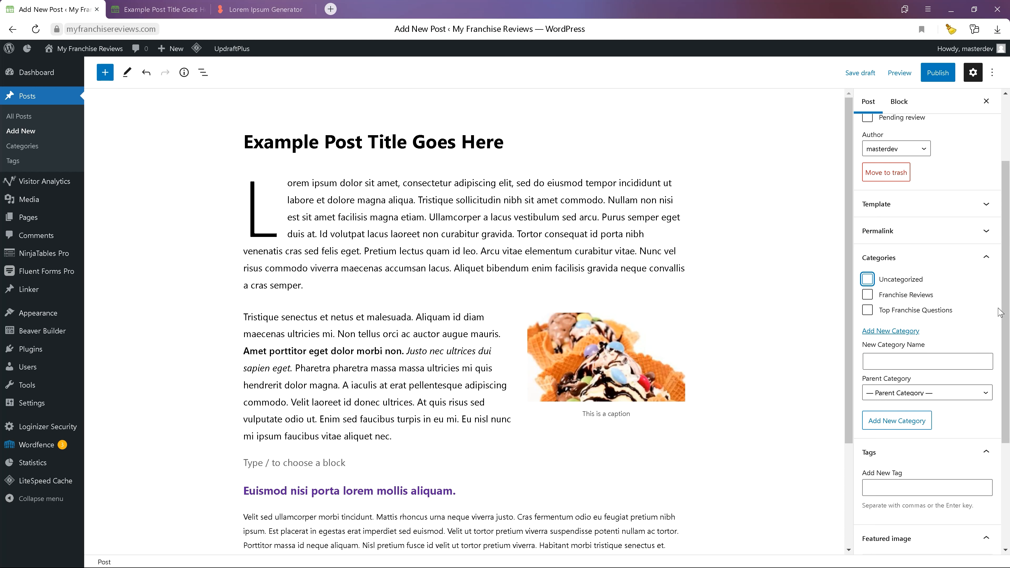
{"action": "scroll", "coordinate": [1000, 312], "scroll_direction": "down", "scroll_amount": 3}
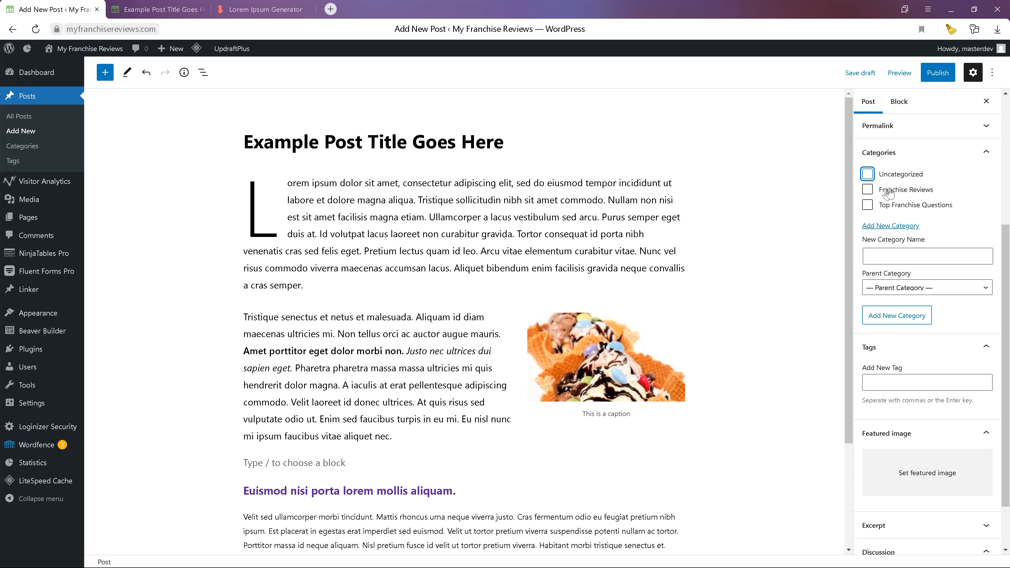
{"action": "scroll", "coordinate": [887, 195], "scroll_direction": "up", "scroll_amount": 4}
{"action": "scroll", "coordinate": [907, 357], "scroll_direction": "down", "scroll_amount": 4}
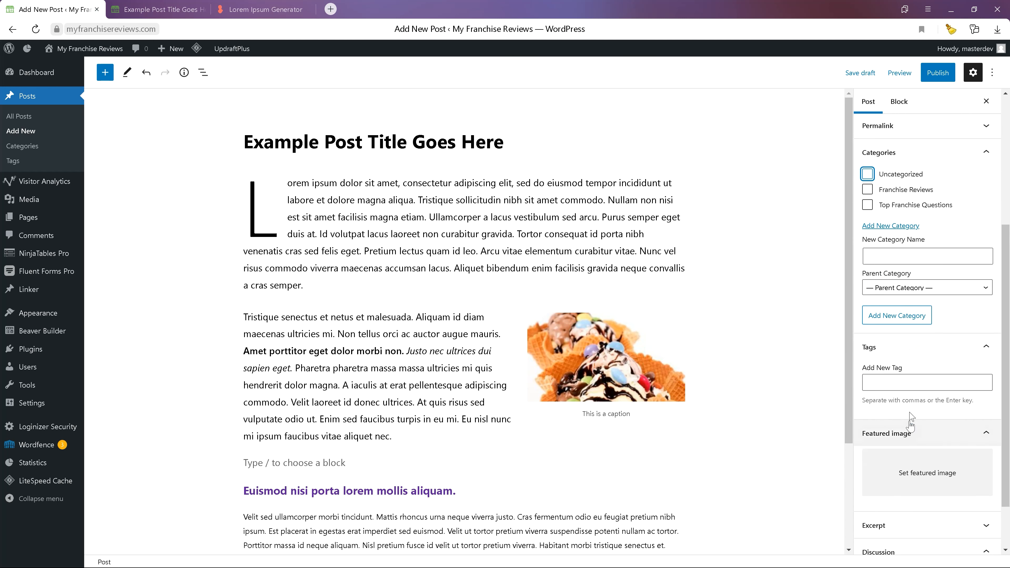
Add the tags "example" and "some example" to the post
{"action": "left_click", "coordinate": [899, 380]}
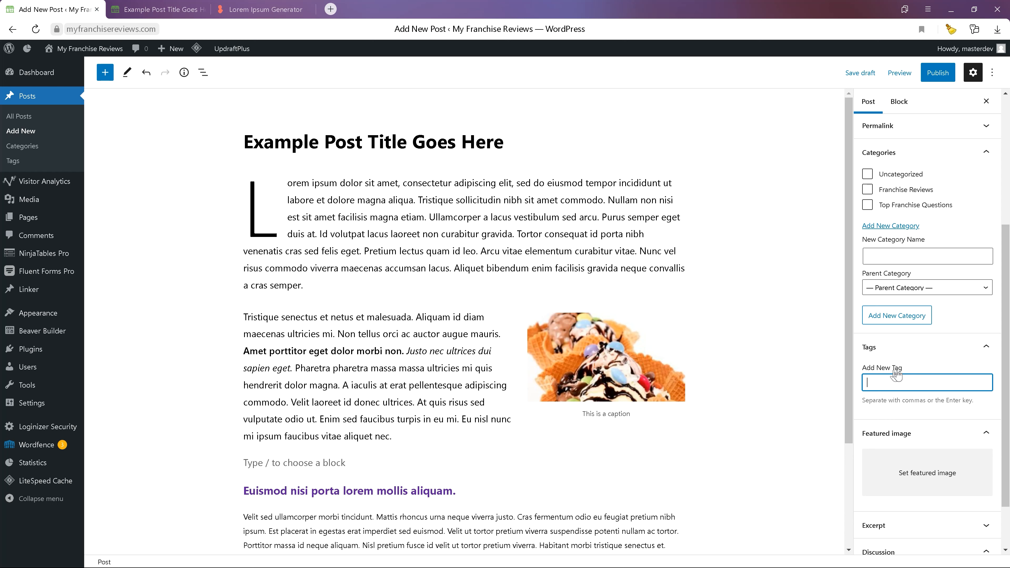
{"action": "type", "text": "example"}
{"action": "key", "text": "Return"}
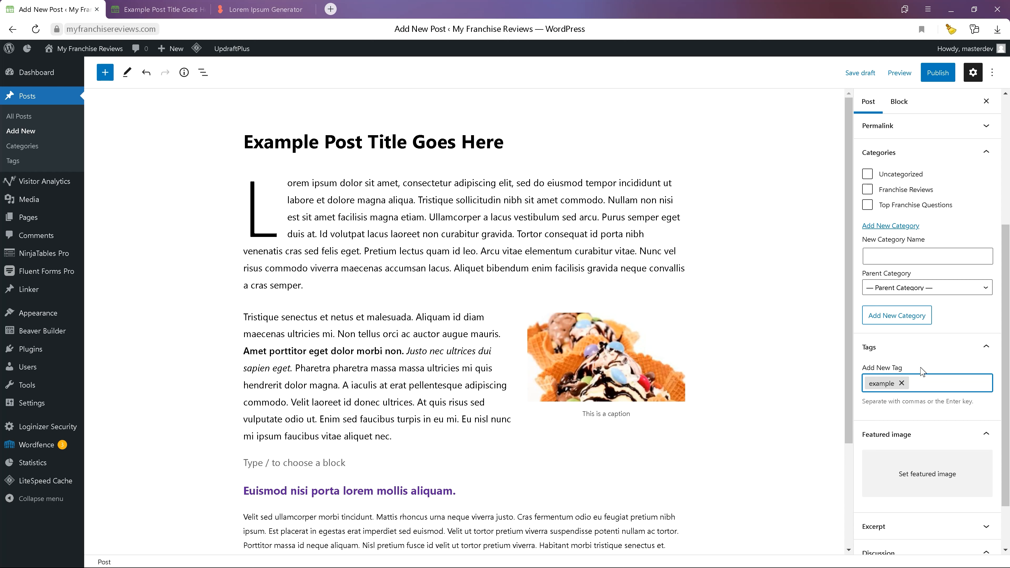
{"action": "type", "text": "some example"}
{"action": "key", "text": "Return"}
Set the ice cream picture icecream2.jpg from the media library as the post's featured image
{"action": "scroll", "coordinate": [914, 370], "scroll_direction": "down", "scroll_amount": 2}
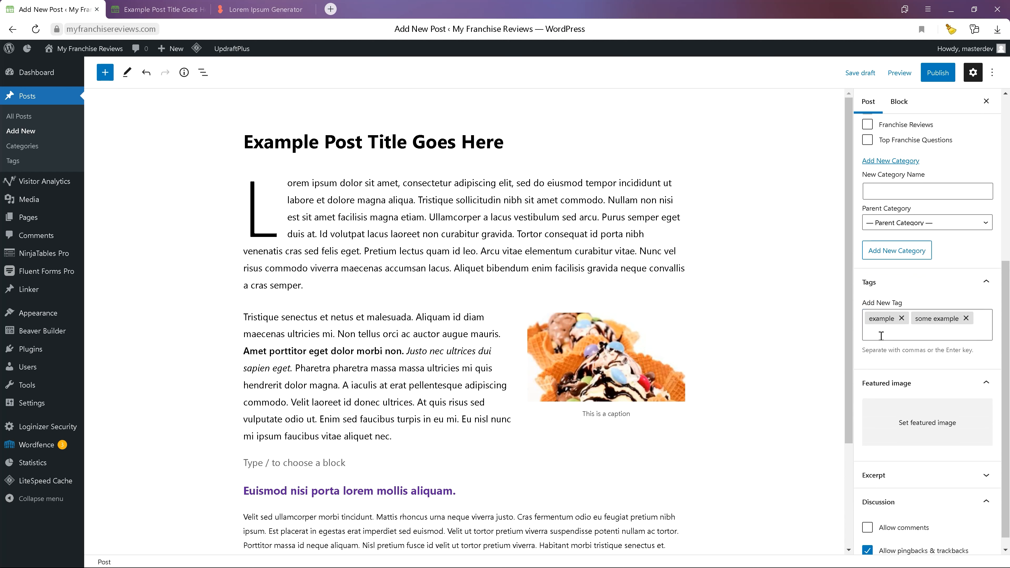
{"action": "scroll", "coordinate": [996, 285], "scroll_direction": "up", "scroll_amount": 3}
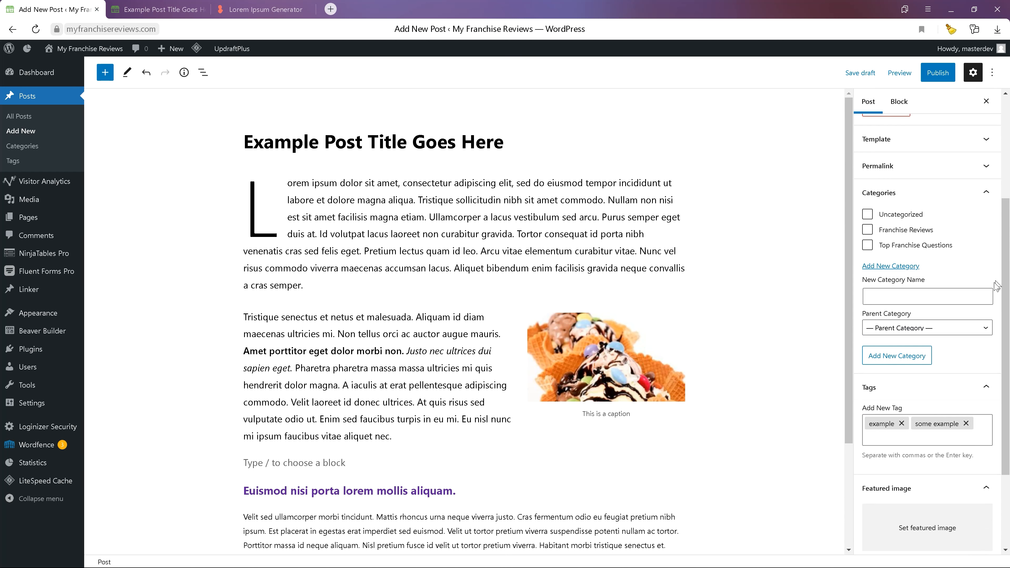
{"action": "scroll", "coordinate": [996, 285], "scroll_direction": "down", "scroll_amount": 3}
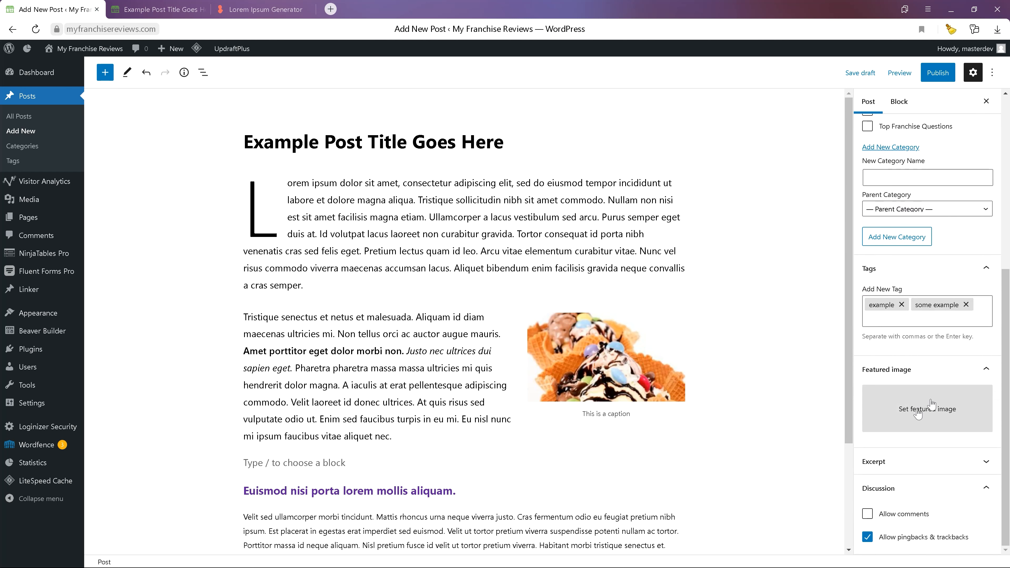
{"action": "left_click", "coordinate": [913, 397]}
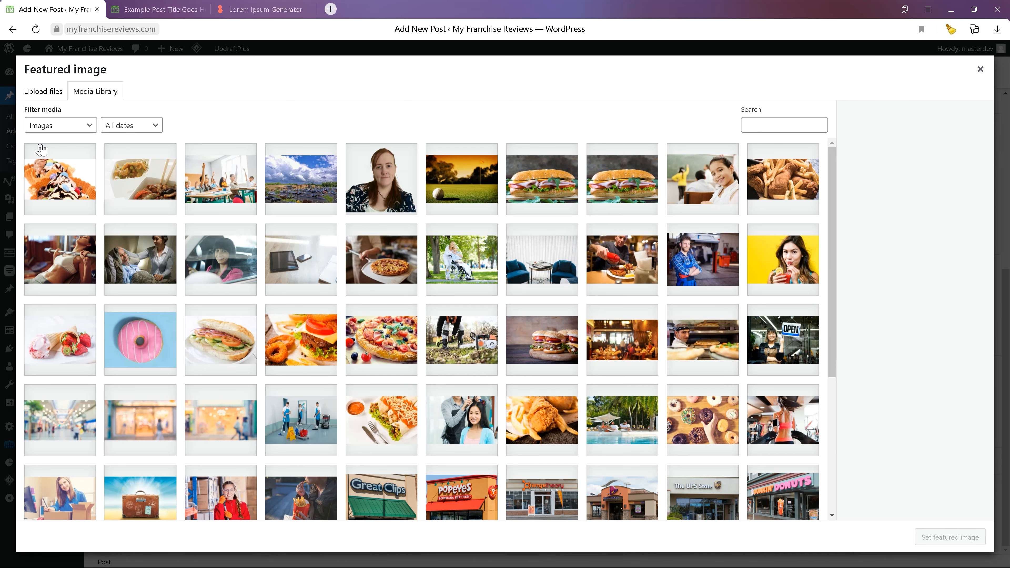
{"action": "left_click", "coordinate": [58, 194]}
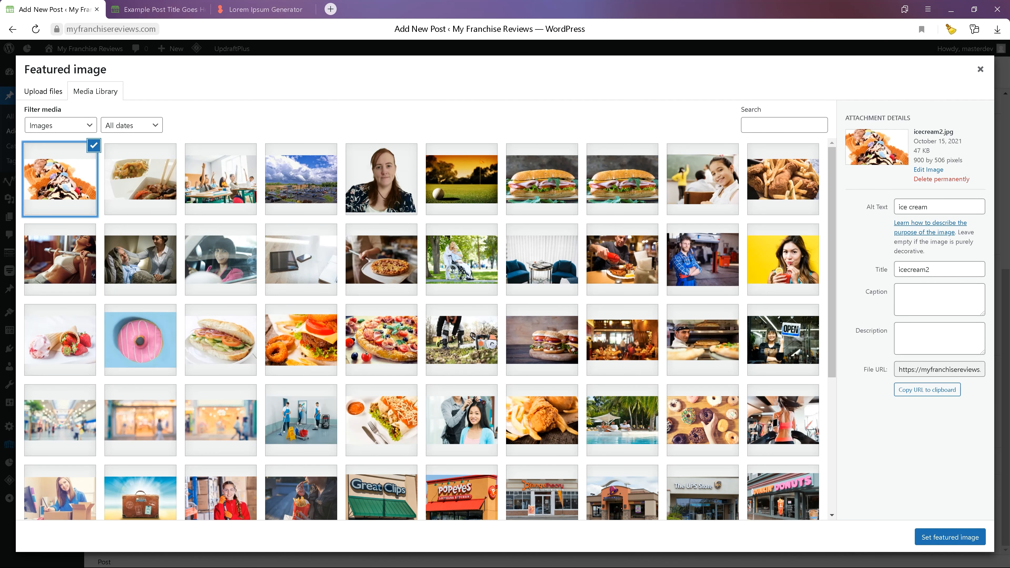
{"action": "left_click", "coordinate": [970, 537]}
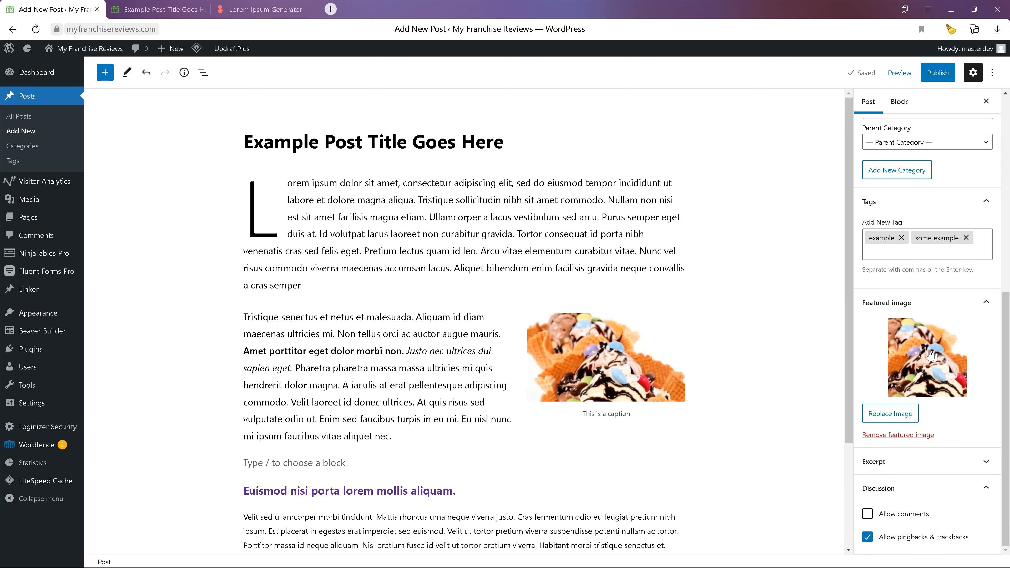
Look at the post's optional excerpt setting, then collapse it without entering an excerpt
{"action": "scroll", "coordinate": [791, 342], "scroll_direction": "down", "scroll_amount": 3}
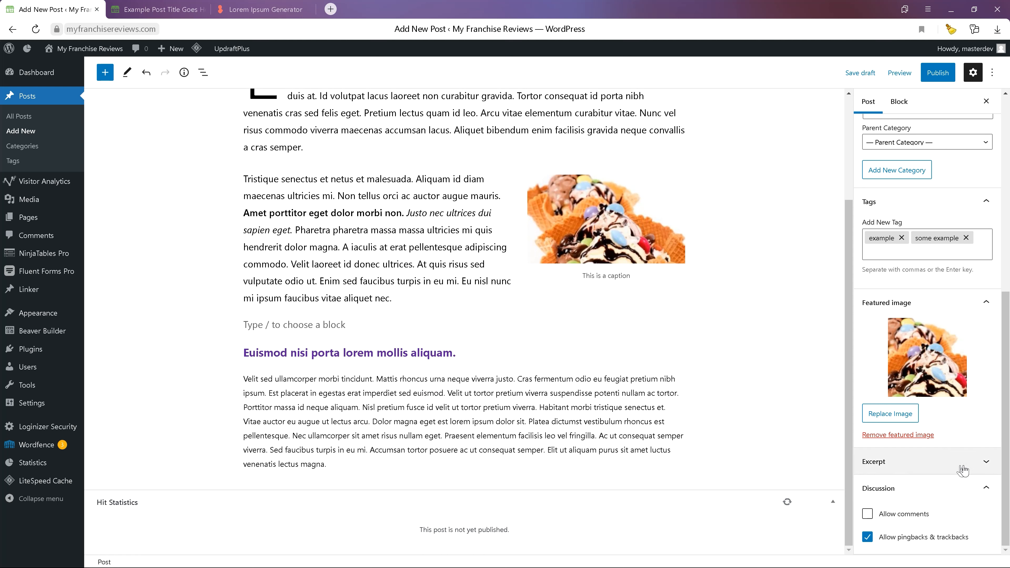
{"action": "left_click", "coordinate": [900, 460]}
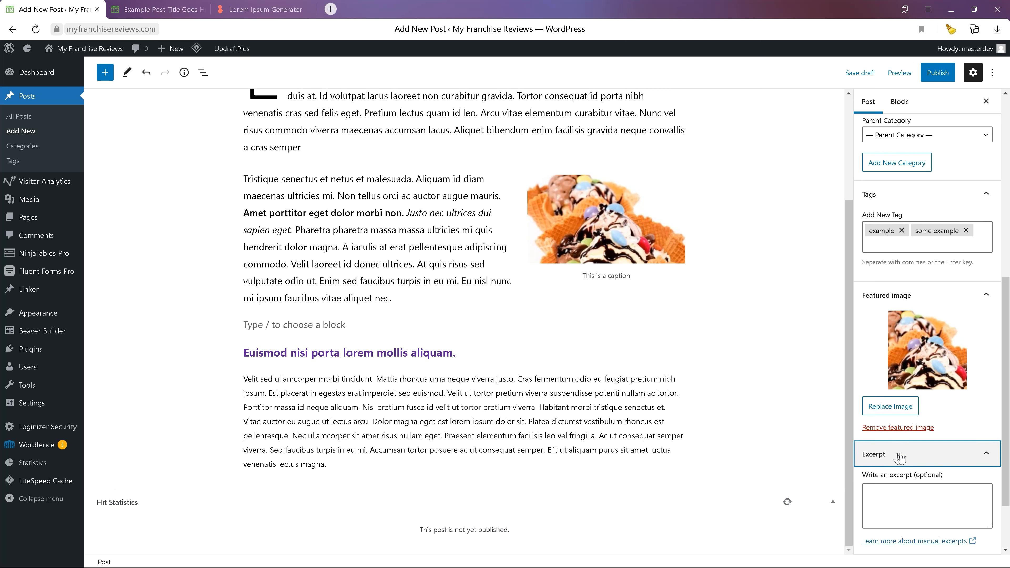
{"action": "left_click", "coordinate": [900, 457]}
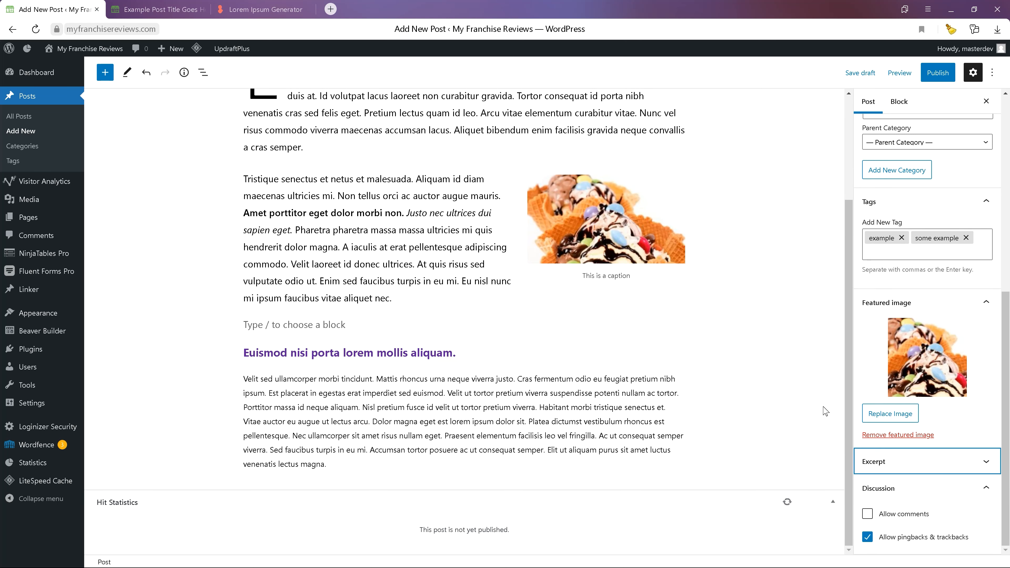
Publish the post and open its live version on the site
{"action": "scroll", "coordinate": [825, 412], "scroll_direction": "up", "scroll_amount": 3}
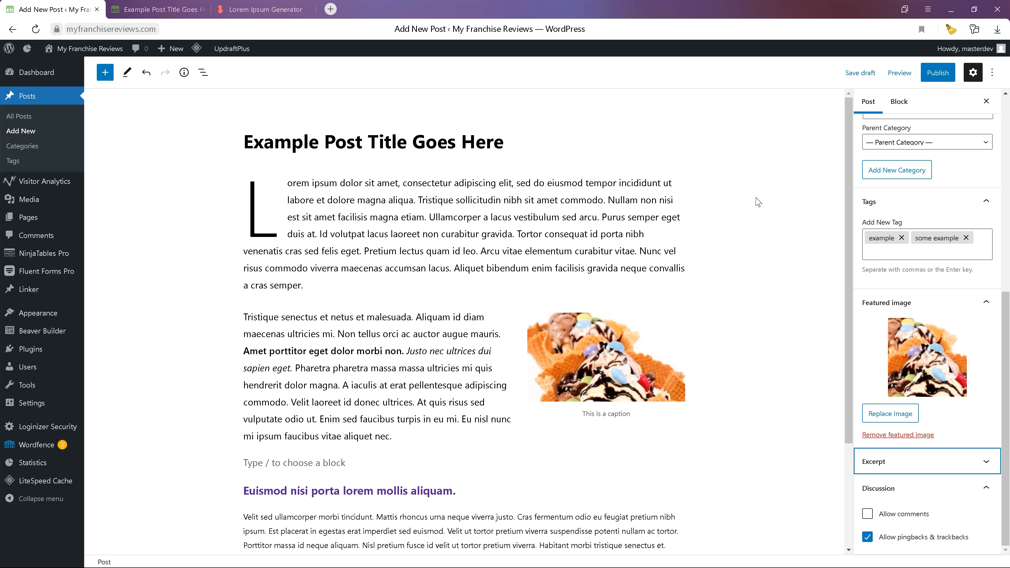
{"action": "left_click", "coordinate": [938, 75]}
{"action": "left_click", "coordinate": [916, 78]}
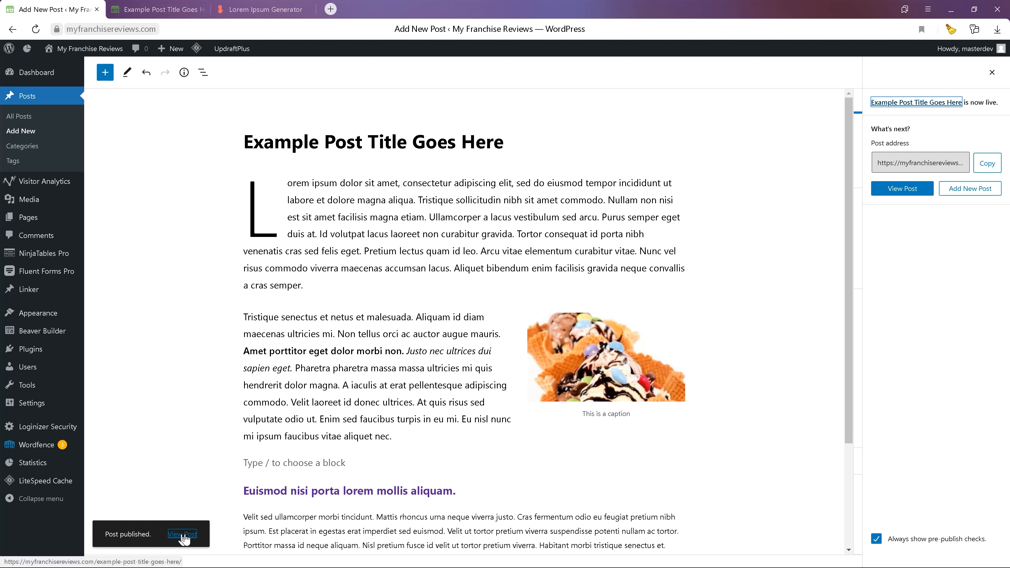
{"action": "left_click", "coordinate": [182, 534]}
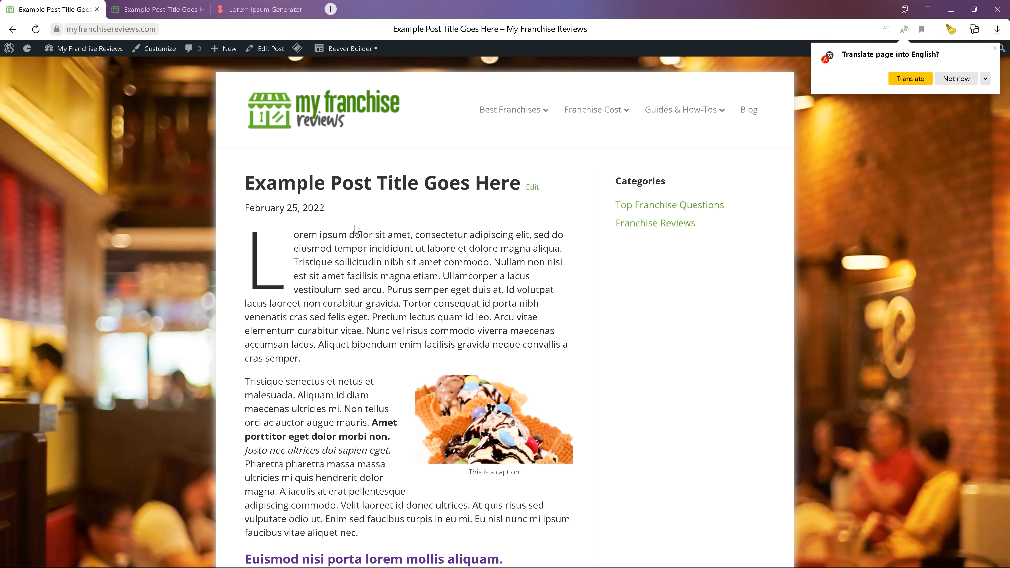
Open the site's Blog page and examine how the new post's featured image and excerpt appear among the other posts
{"action": "left_click", "coordinate": [749, 110]}
{"action": "scroll", "coordinate": [375, 286], "scroll_direction": "down", "scroll_amount": 4}
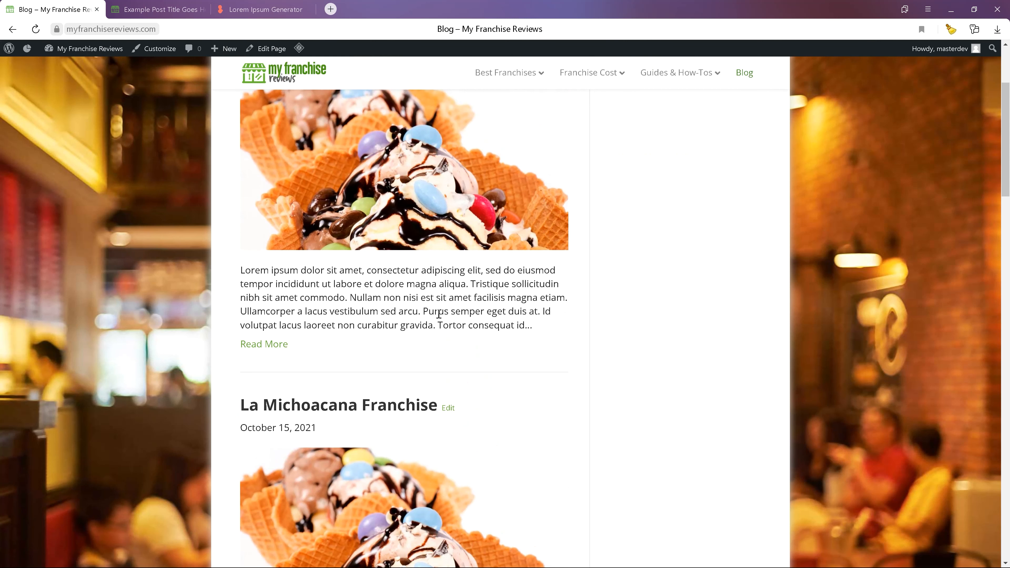
{"action": "scroll", "coordinate": [431, 301], "scroll_direction": "down", "scroll_amount": 4}
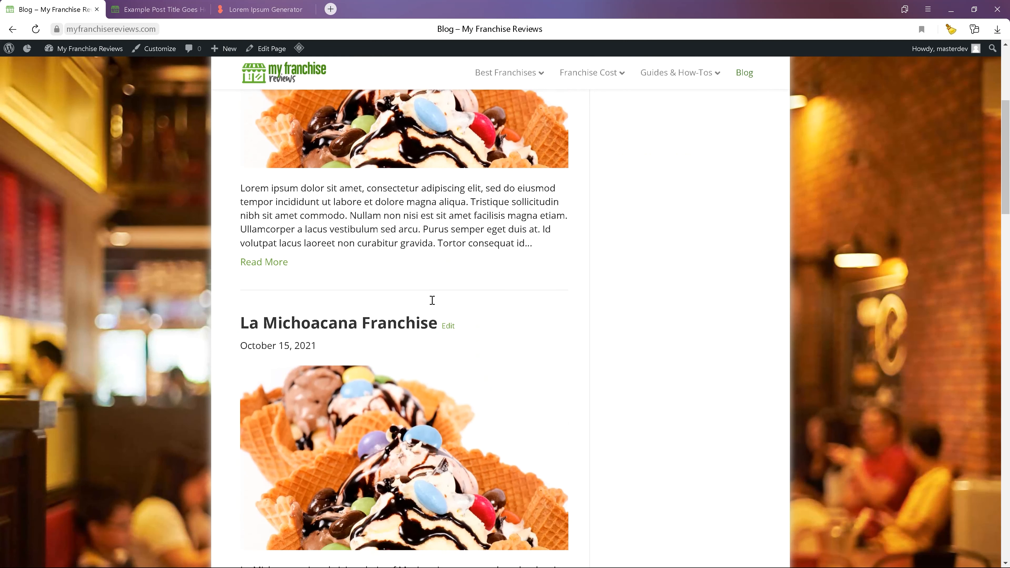
{"action": "scroll", "coordinate": [432, 300], "scroll_direction": "down", "scroll_amount": 6}
{"action": "scroll", "coordinate": [403, 241], "scroll_direction": "up", "scroll_amount": 3}
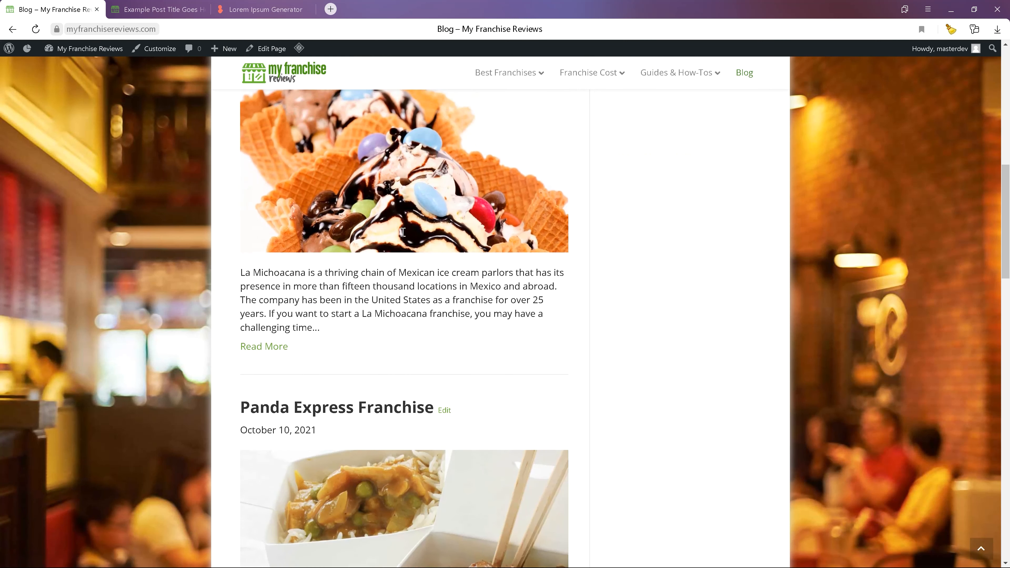
{"action": "scroll", "coordinate": [403, 241], "scroll_direction": "down", "scroll_amount": 9}
{"action": "scroll", "coordinate": [401, 238], "scroll_direction": "up", "scroll_amount": 15}
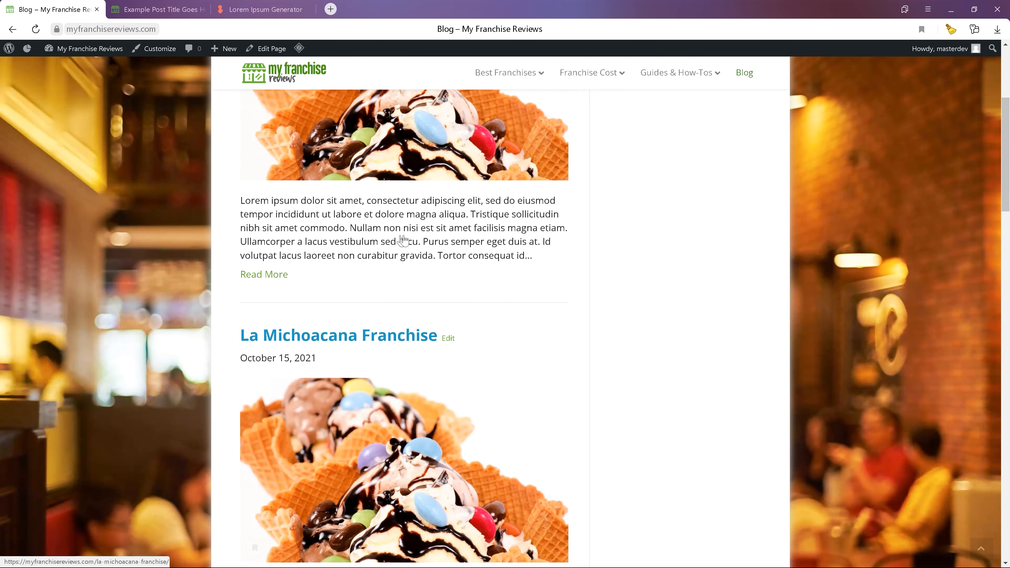
{"action": "scroll", "coordinate": [400, 235], "scroll_direction": "up", "scroll_amount": 5}
{"action": "scroll", "coordinate": [322, 211], "scroll_direction": "down", "scroll_amount": 3}
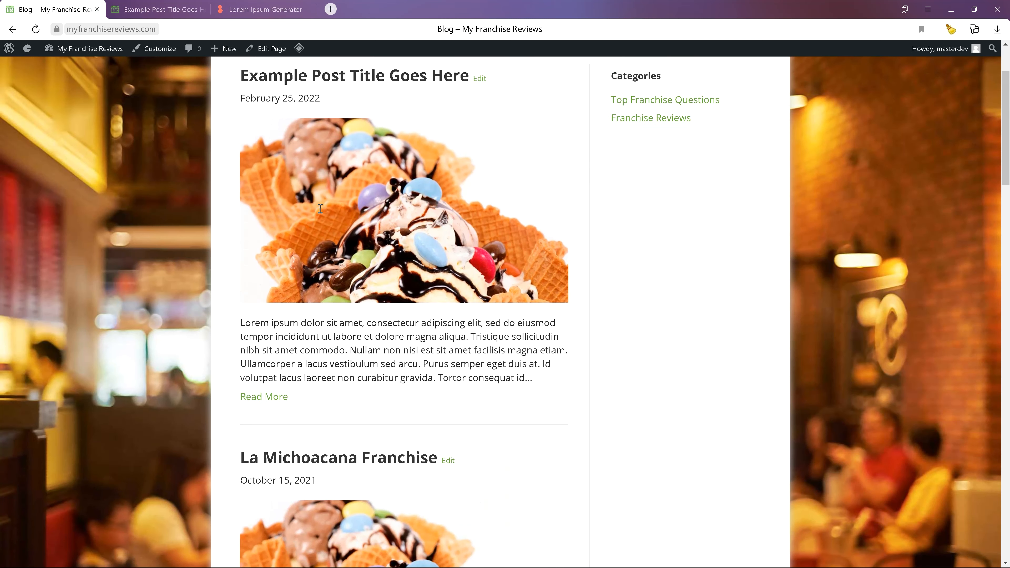
{"action": "scroll", "coordinate": [384, 115], "scroll_direction": "up", "scroll_amount": 3}
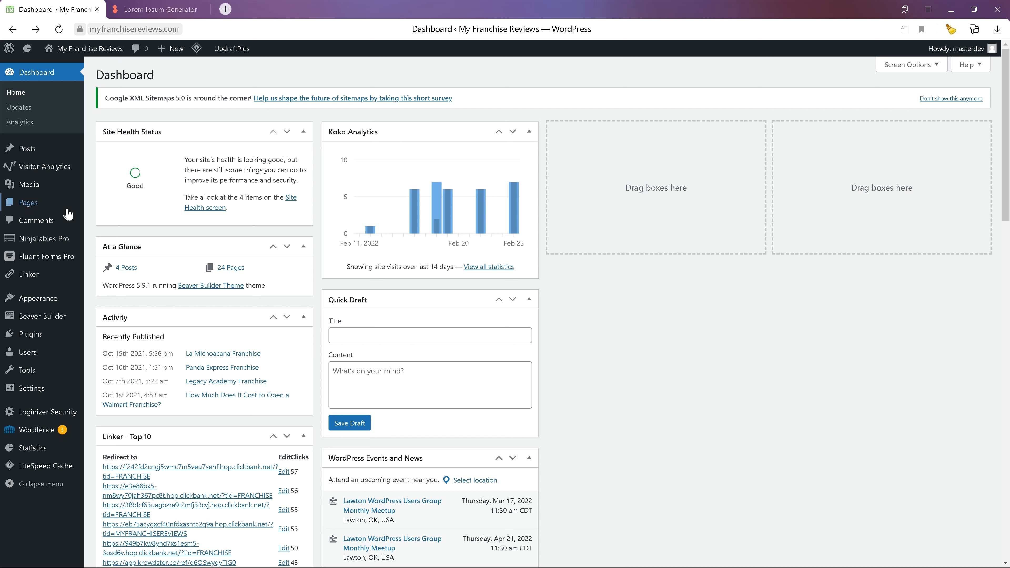
Create a new page from the dashboard and title it "Page Title Goes here"
{"action": "mouse_move", "coordinate": [46, 208]}
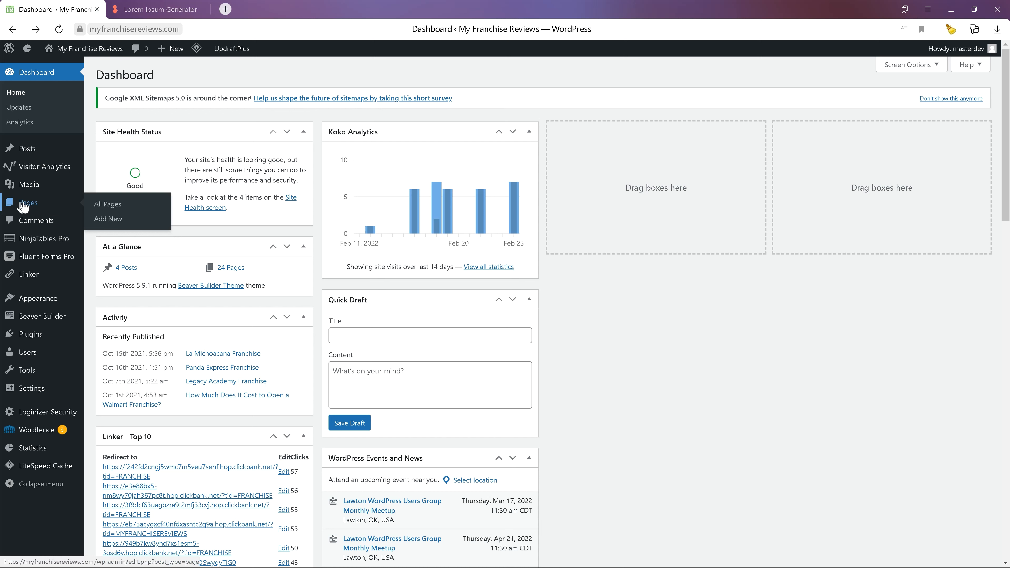
{"action": "left_click", "coordinate": [116, 224]}
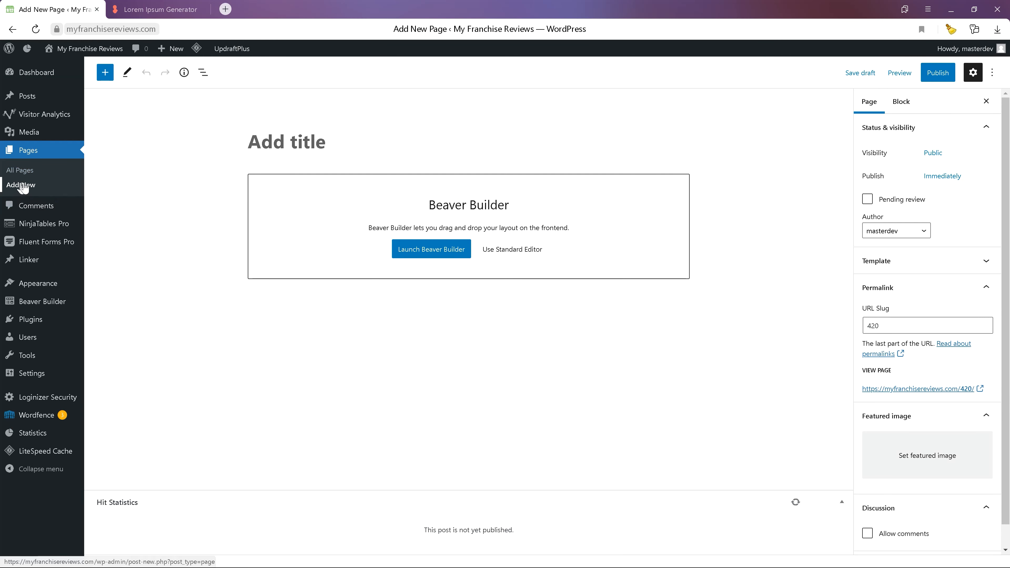
{"action": "mouse_move", "coordinate": [178, 50]}
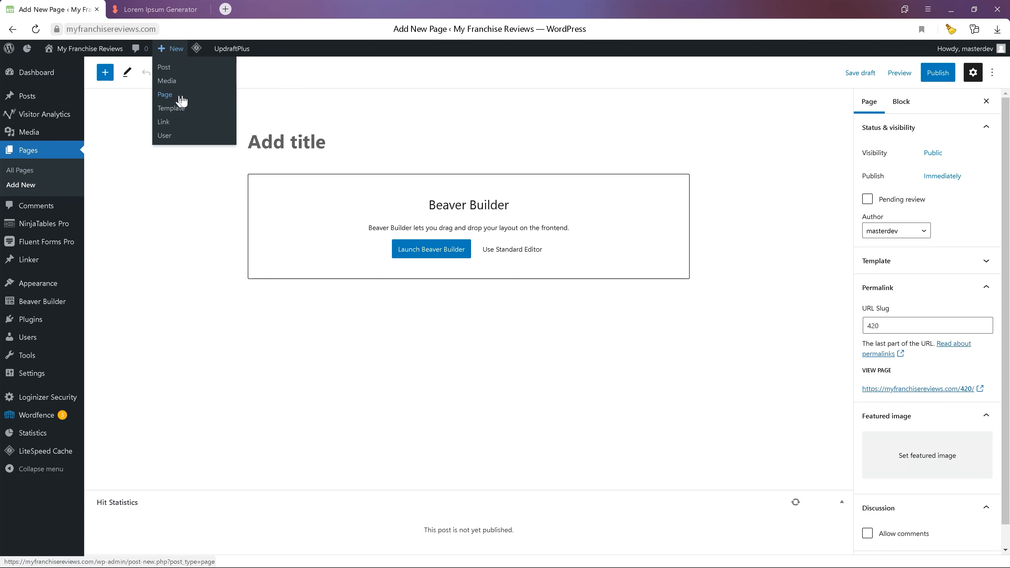
{"action": "left_click", "coordinate": [299, 144]}
{"action": "type", "text": "P"}
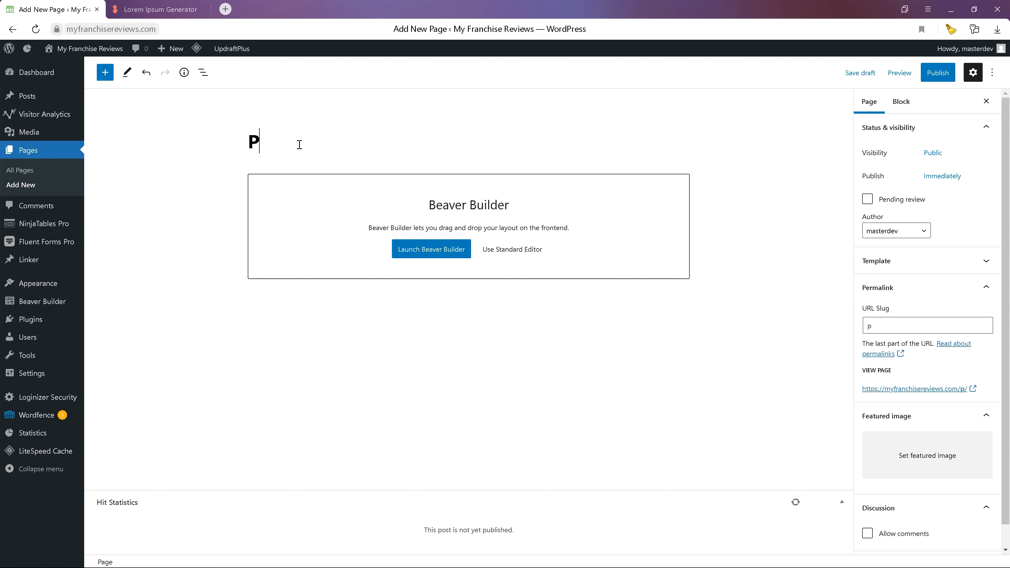
{"action": "type", "text": "age Title Goes here"}
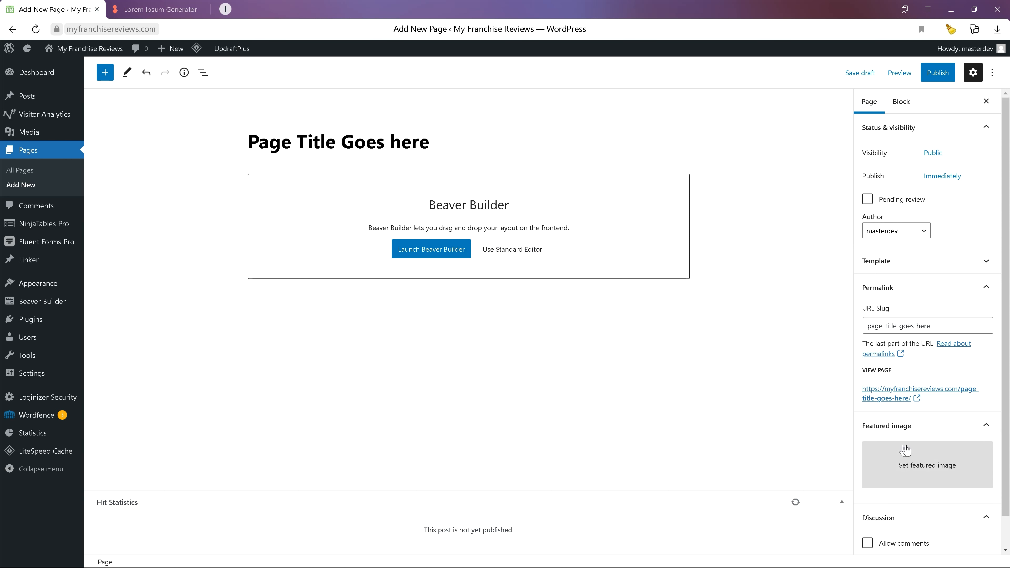
Set the pizza picture pizza-meal.jpg from the media library as the page's featured image
{"action": "left_click", "coordinate": [913, 469]}
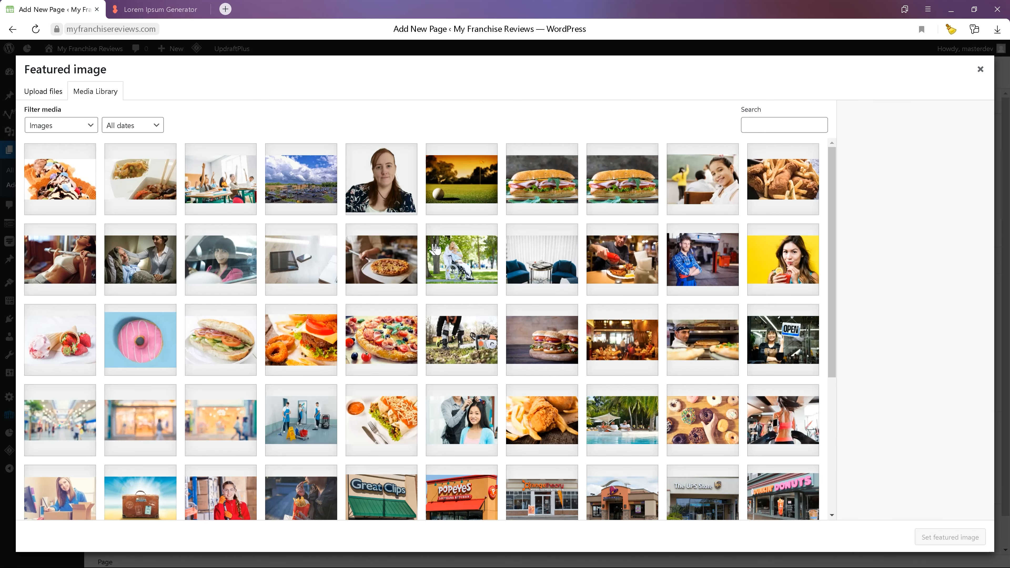
{"action": "left_click", "coordinate": [387, 333]}
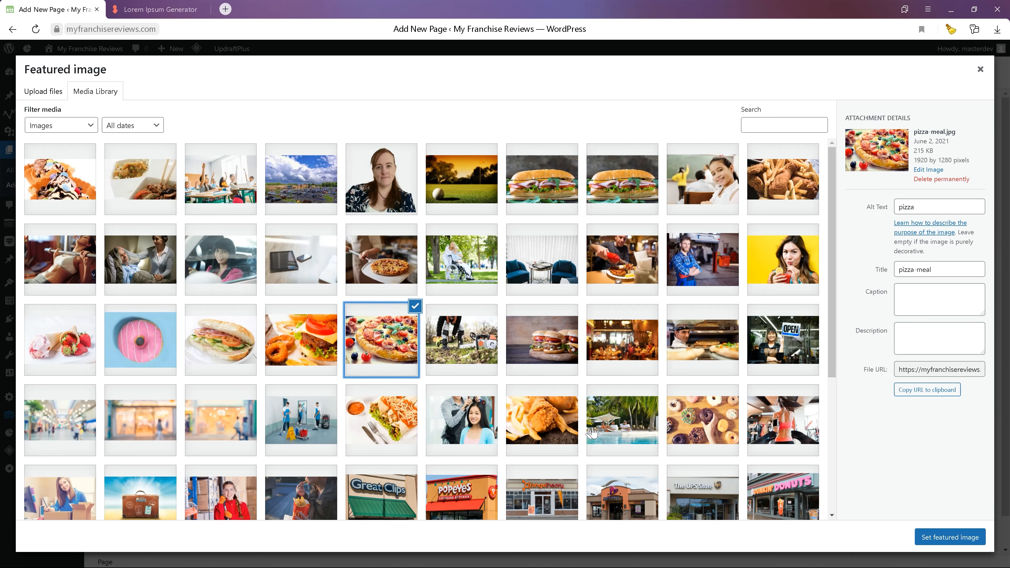
{"action": "left_click", "coordinate": [968, 543]}
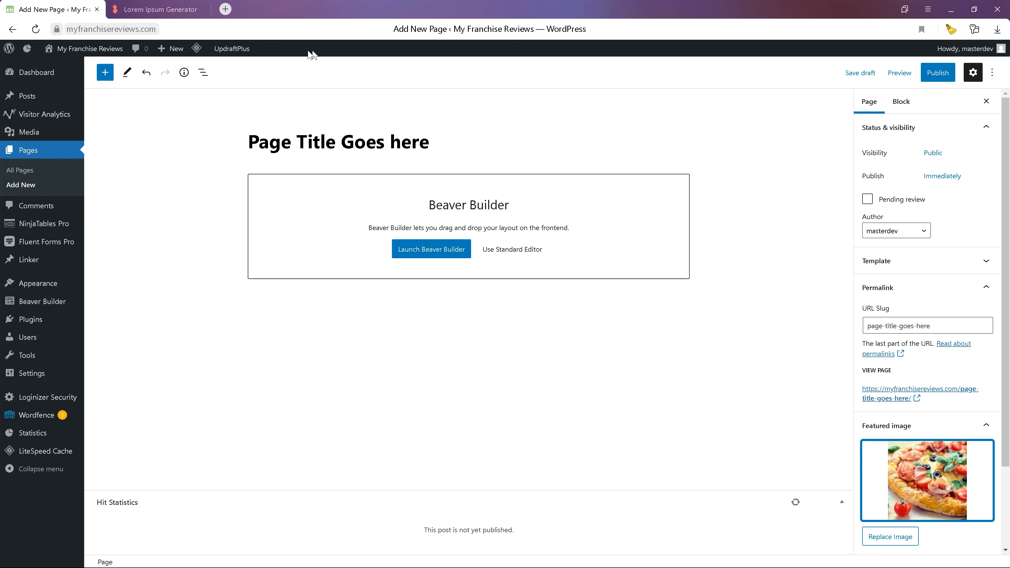
Launch Beaver Builder for the page and look through its standard modules
{"action": "left_click", "coordinate": [445, 252]}
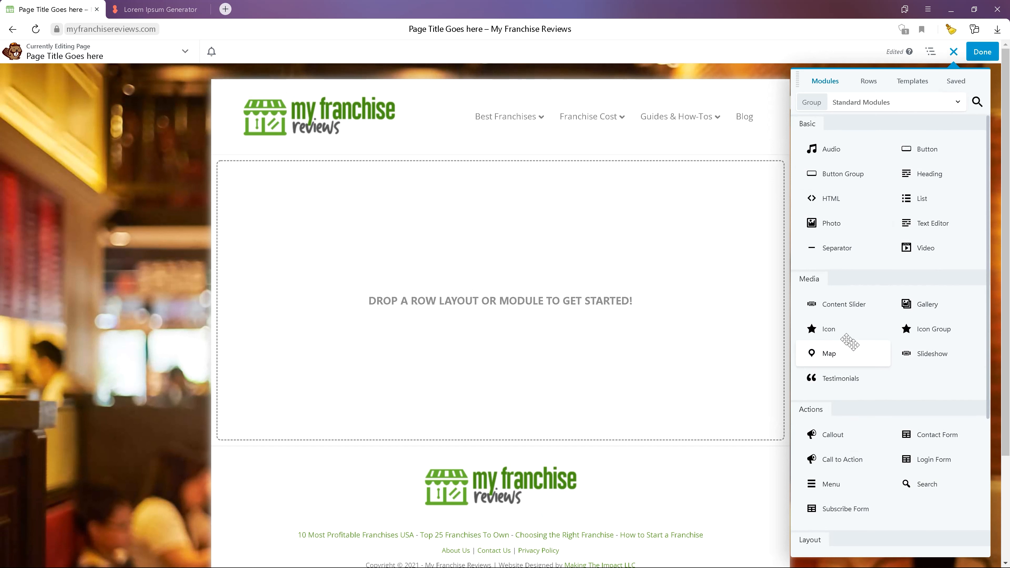
{"action": "scroll", "coordinate": [851, 340], "scroll_direction": "down", "scroll_amount": 4}
{"action": "scroll", "coordinate": [848, 338], "scroll_direction": "up", "scroll_amount": 5}
{"action": "scroll", "coordinate": [859, 305], "scroll_direction": "down", "scroll_amount": 4}
{"action": "scroll", "coordinate": [861, 306], "scroll_direction": "down", "scroll_amount": 1}
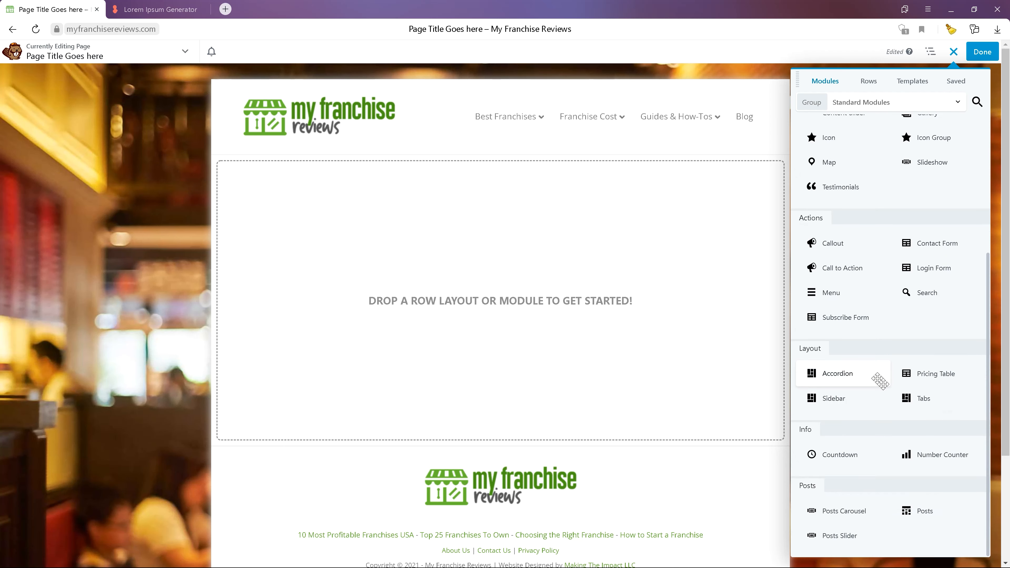
{"action": "scroll", "coordinate": [872, 374], "scroll_direction": "up", "scroll_amount": 4}
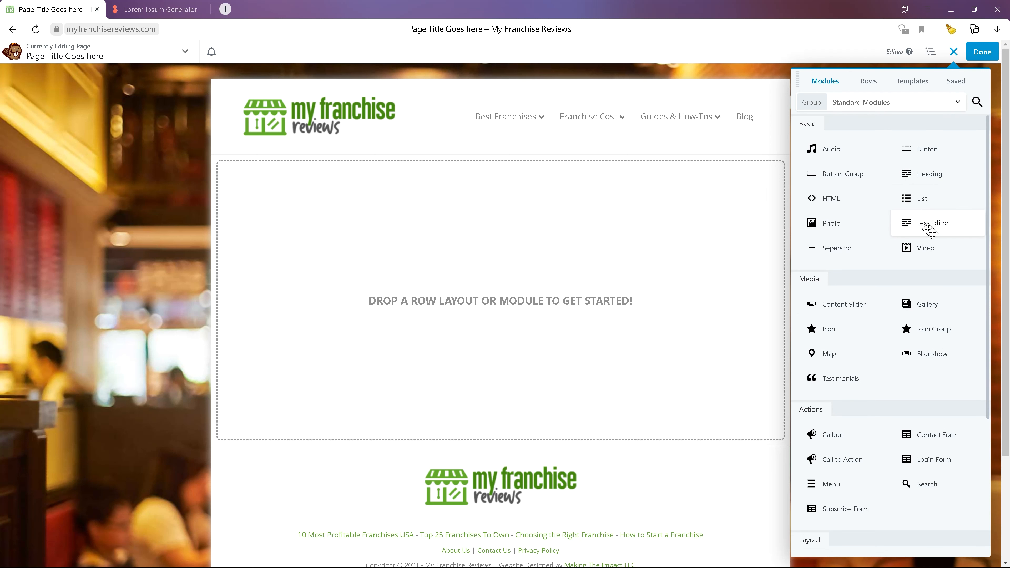
Add a Heading module reading "Page Title Goes Here" to the empty page layout and move its settings window clear of the heading
{"action": "left_click_drag", "start_coordinate": [932, 174], "coordinate": [534, 187]}
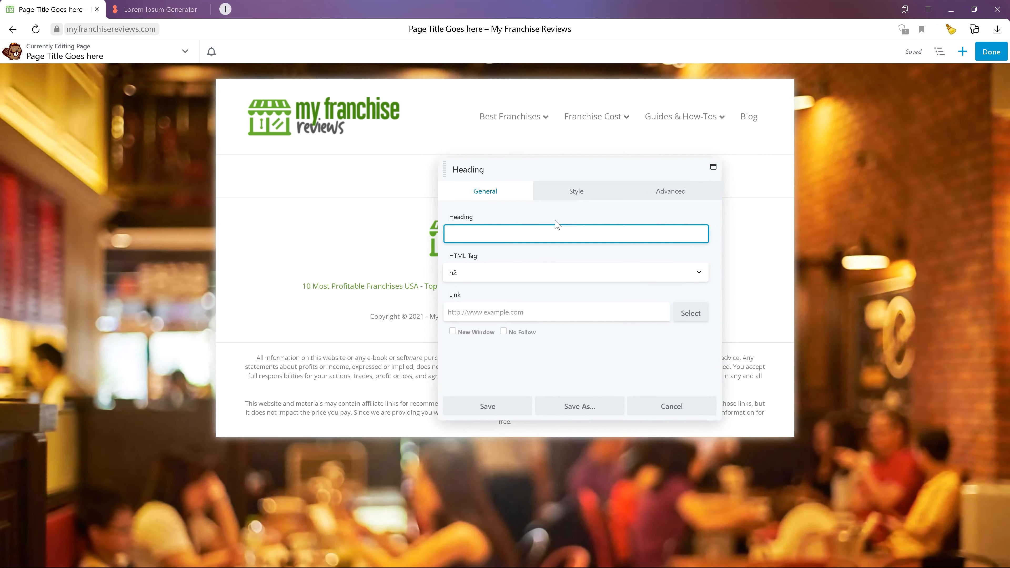
{"action": "type", "text": "Page"}
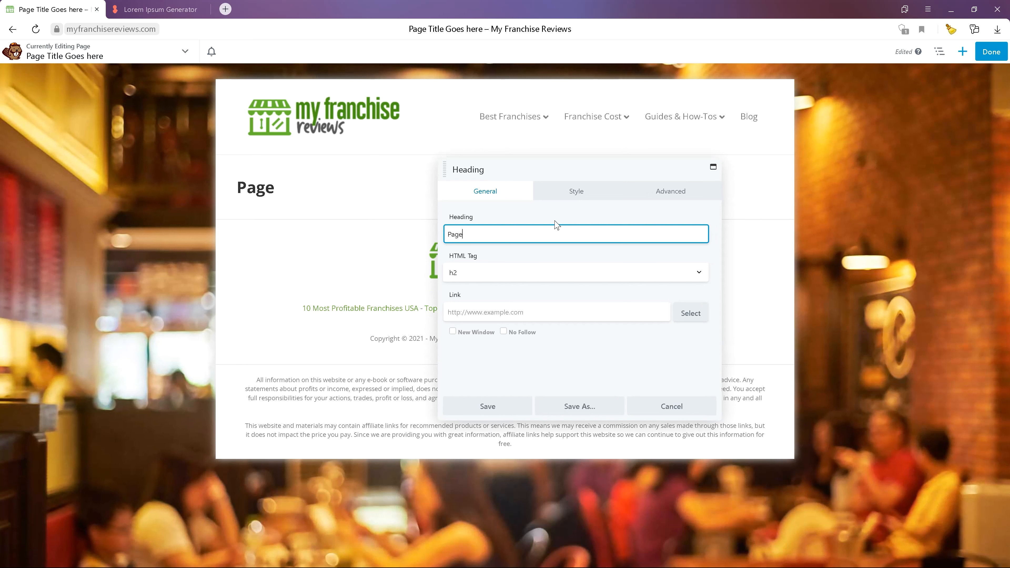
{"action": "type", "text": " Title Goes Here"}
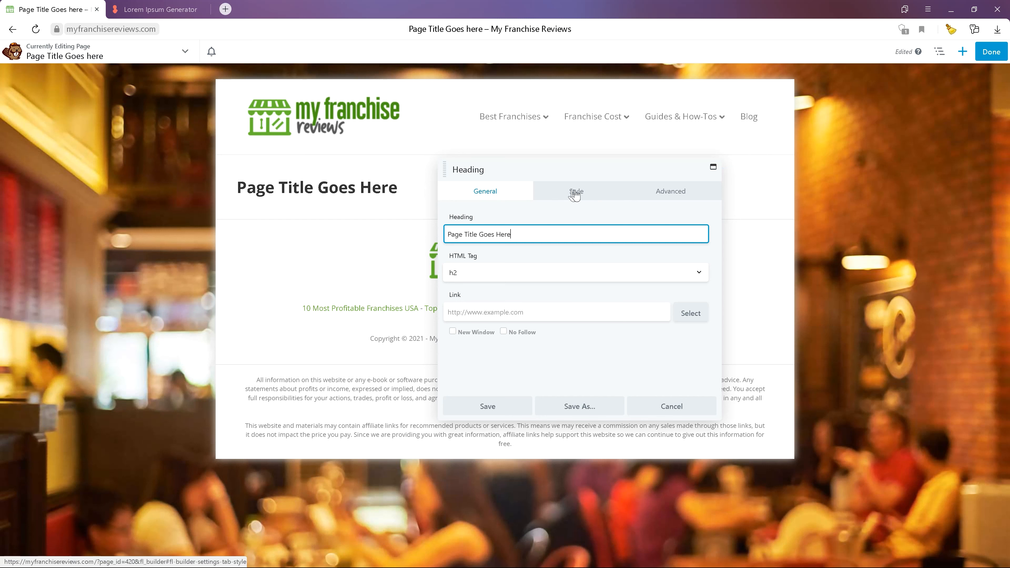
{"action": "left_click_drag", "start_coordinate": [492, 166], "coordinate": [604, 169]}
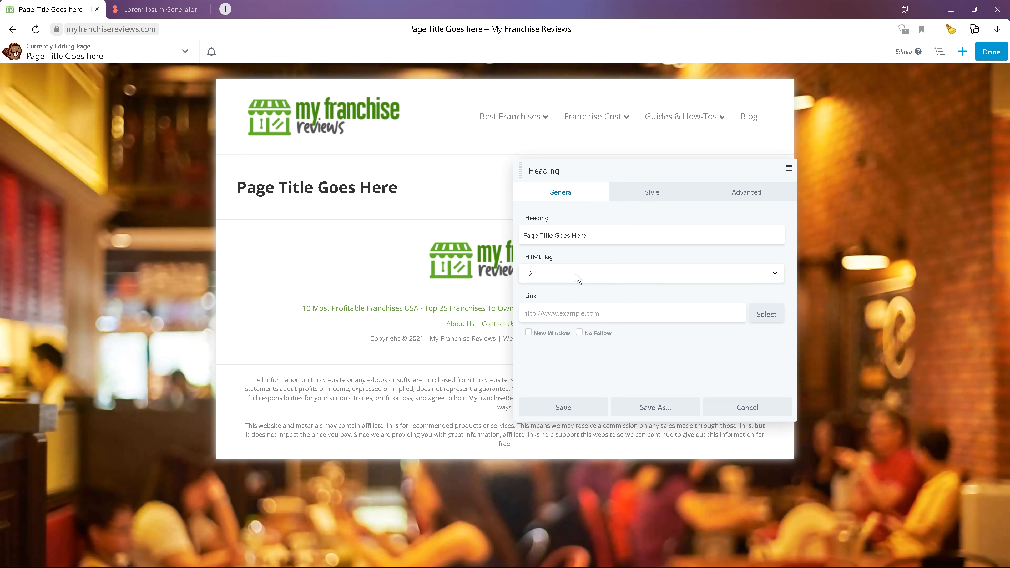
{"action": "left_click", "coordinate": [573, 276]}
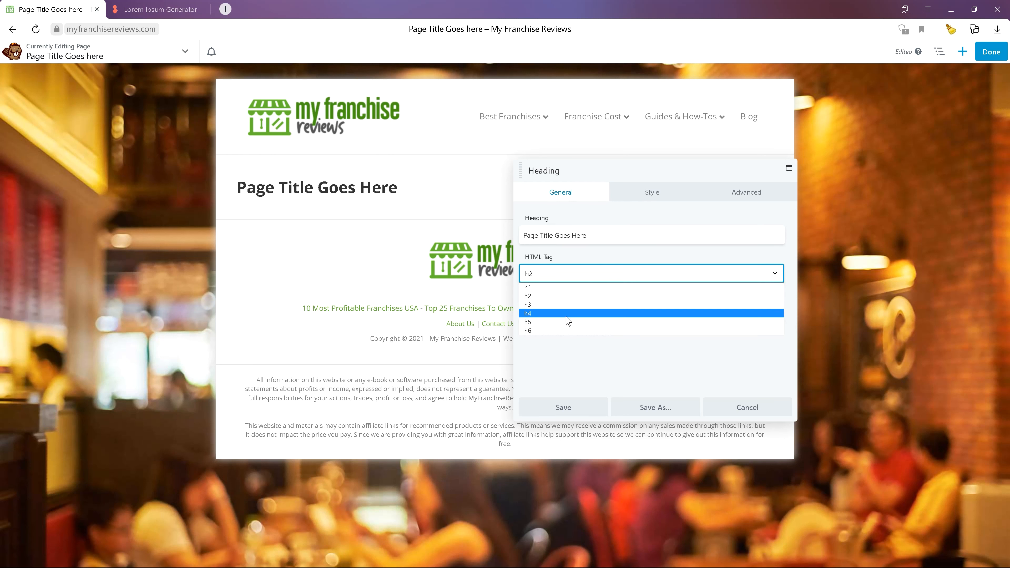
{"action": "left_click", "coordinate": [570, 271]}
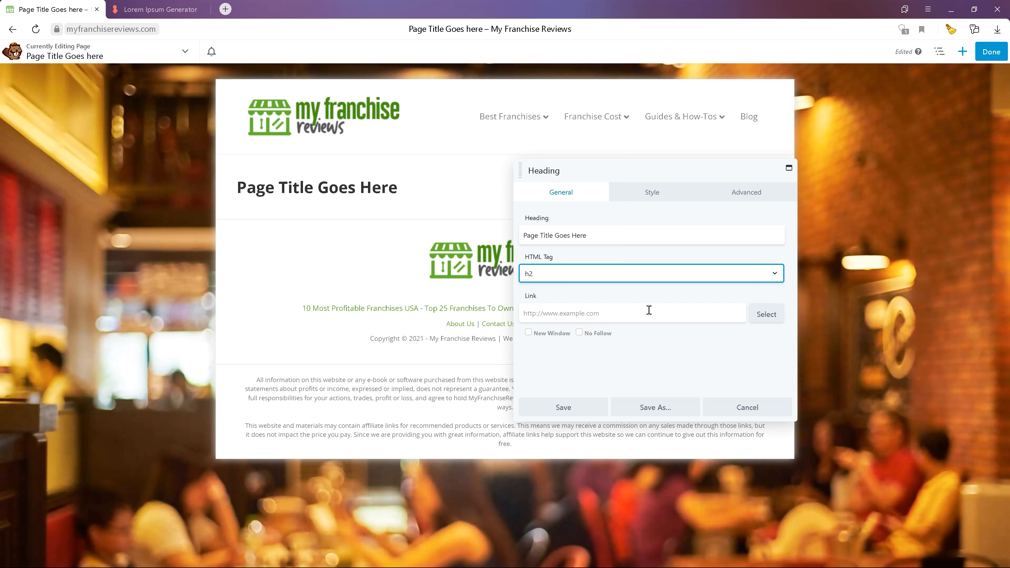
{"action": "left_click", "coordinate": [595, 314]}
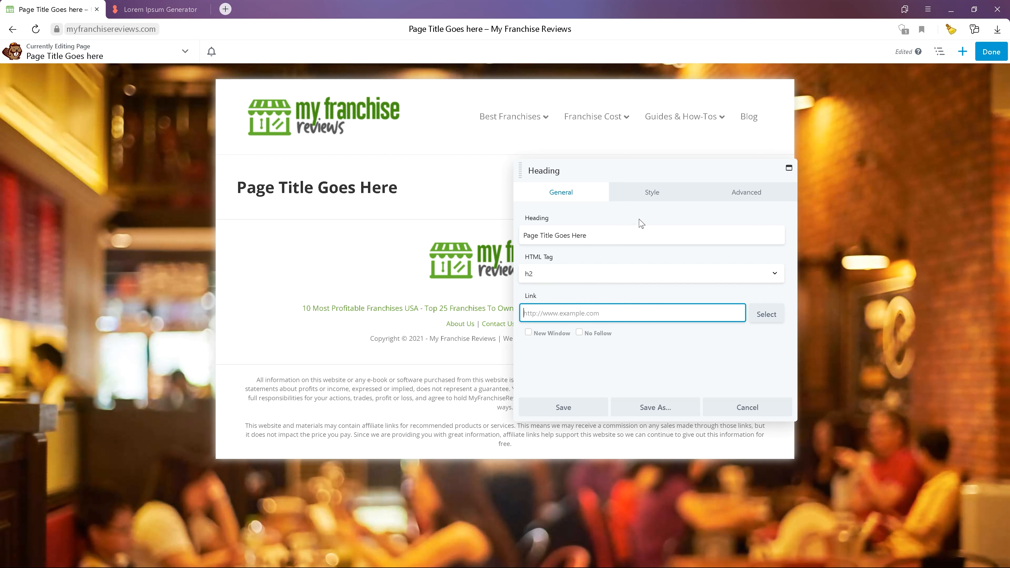
Try purple and teal text colours on the heading and clear the colour again
{"action": "left_click", "coordinate": [641, 194]}
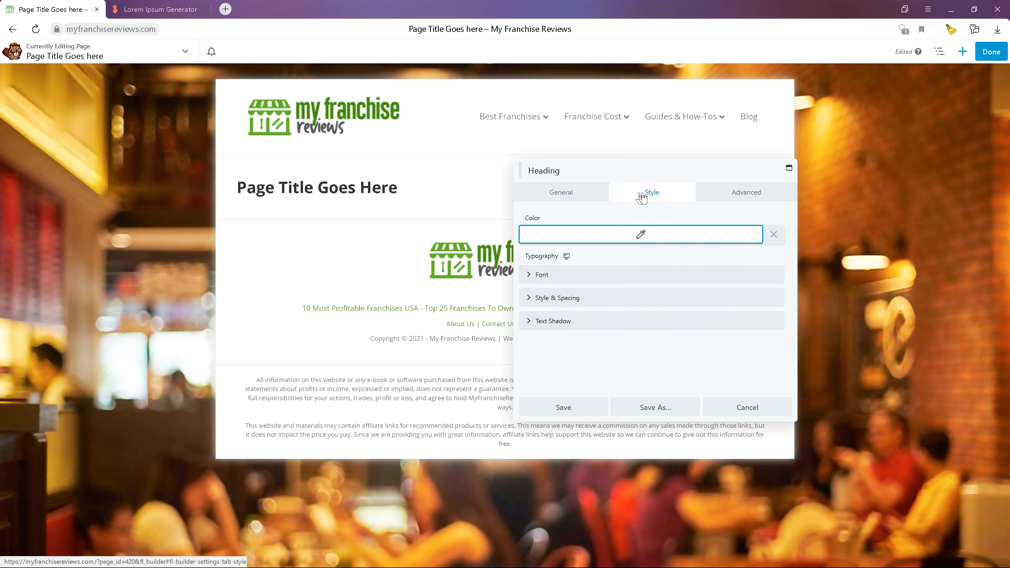
{"action": "left_click", "coordinate": [643, 241]}
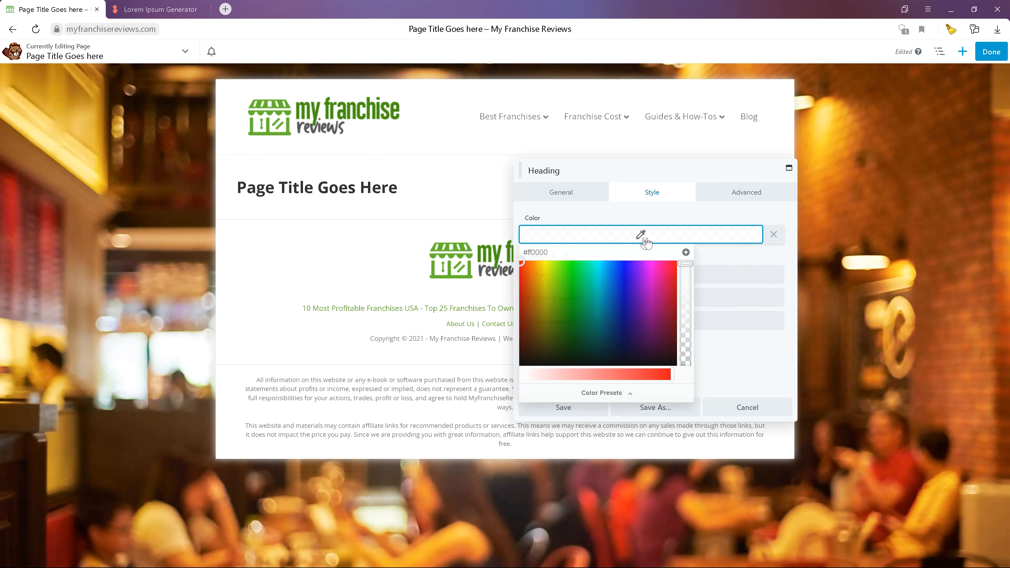
{"action": "left_click", "coordinate": [639, 277]}
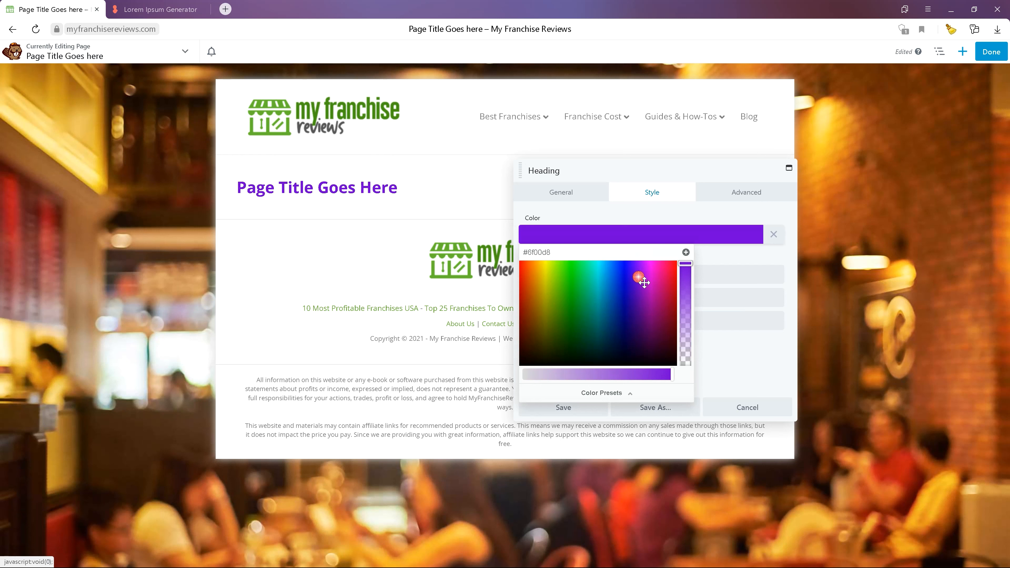
{"action": "left_click", "coordinate": [601, 302]}
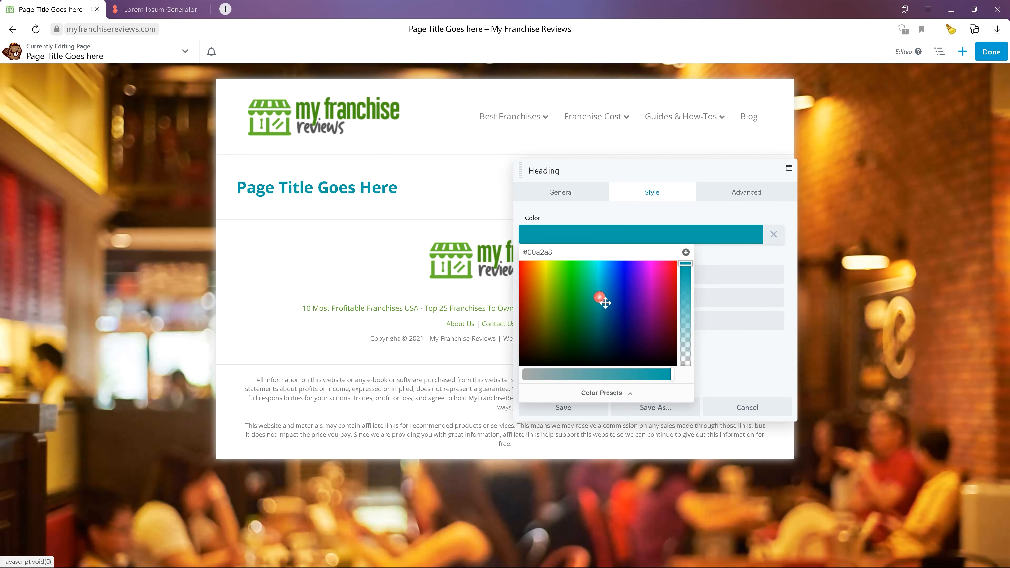
{"action": "mouse_move", "coordinate": [601, 301]}
{"action": "left_mouse_down"}
{"action": "mouse_move", "coordinate": [533, 311]}
{"action": "mouse_move", "coordinate": [620, 343]}
{"action": "mouse_move", "coordinate": [662, 341]}
{"action": "mouse_move", "coordinate": [615, 298]}
{"action": "left_mouse_up"}
{"action": "left_click", "coordinate": [739, 255]}
{"action": "left_click", "coordinate": [775, 235]}
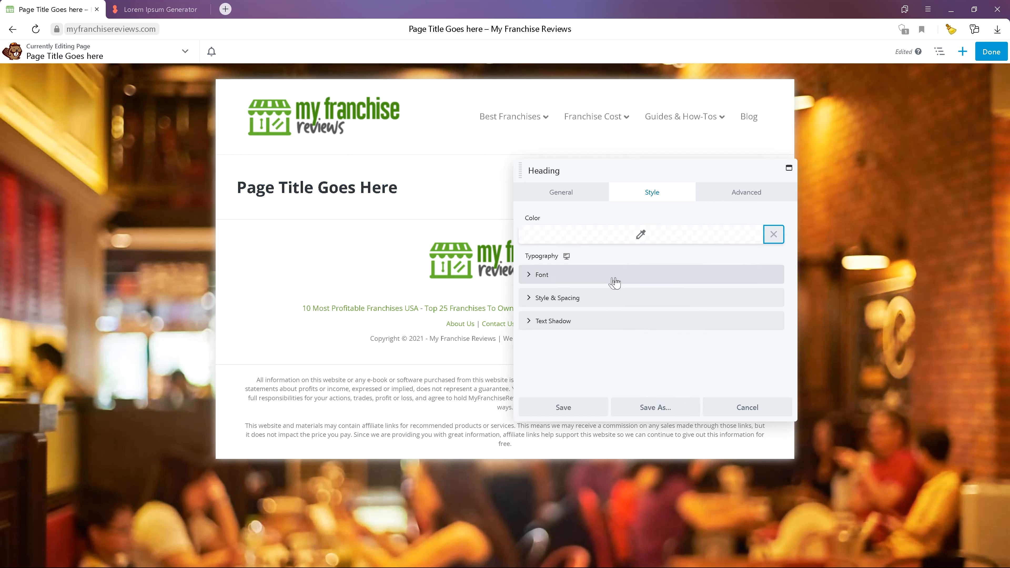
Set the heading's font weight to Thin and browse the available font families
{"action": "left_click", "coordinate": [614, 282]}
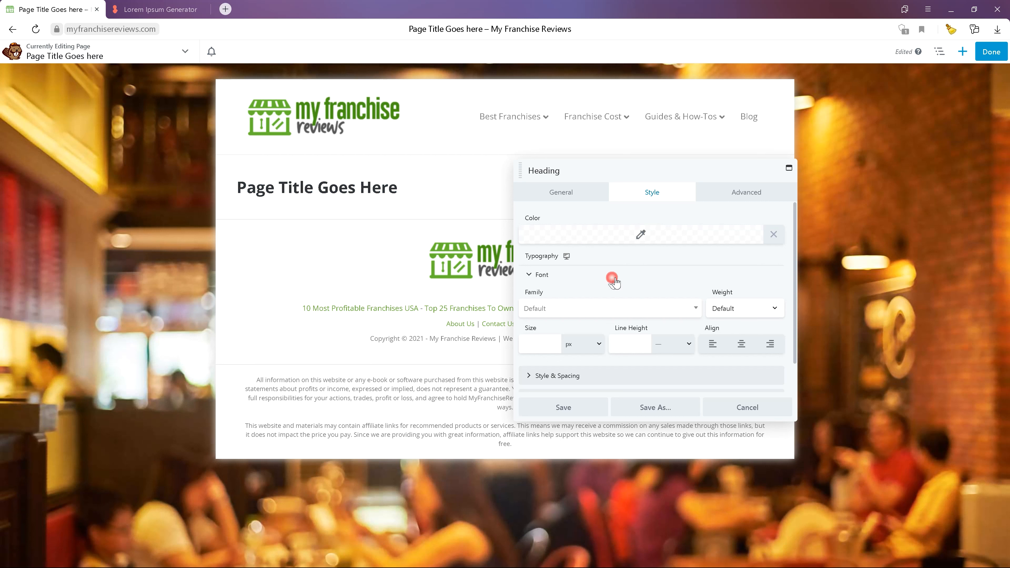
{"action": "left_click", "coordinate": [614, 311]}
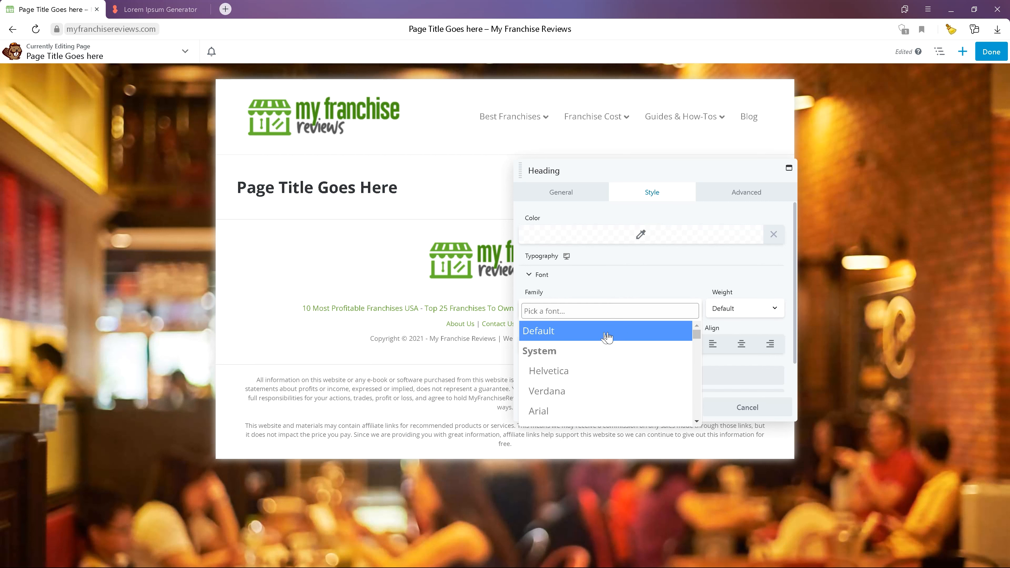
{"action": "scroll", "coordinate": [604, 338], "scroll_direction": "down", "scroll_amount": 5}
{"action": "scroll", "coordinate": [604, 370], "scroll_direction": "down", "scroll_amount": 10}
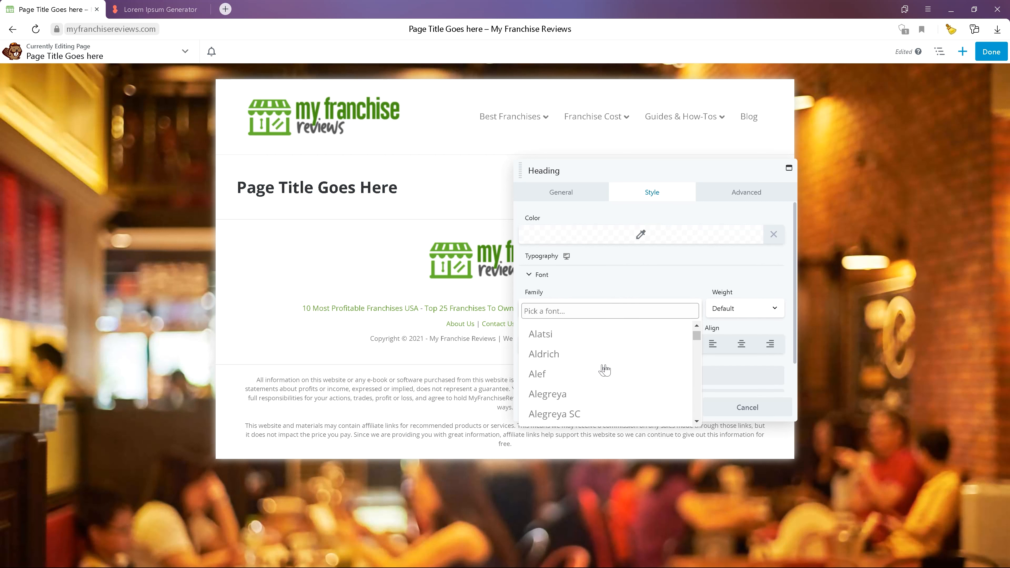
{"action": "left_click", "coordinate": [744, 308]}
{"action": "left_click", "coordinate": [722, 334]}
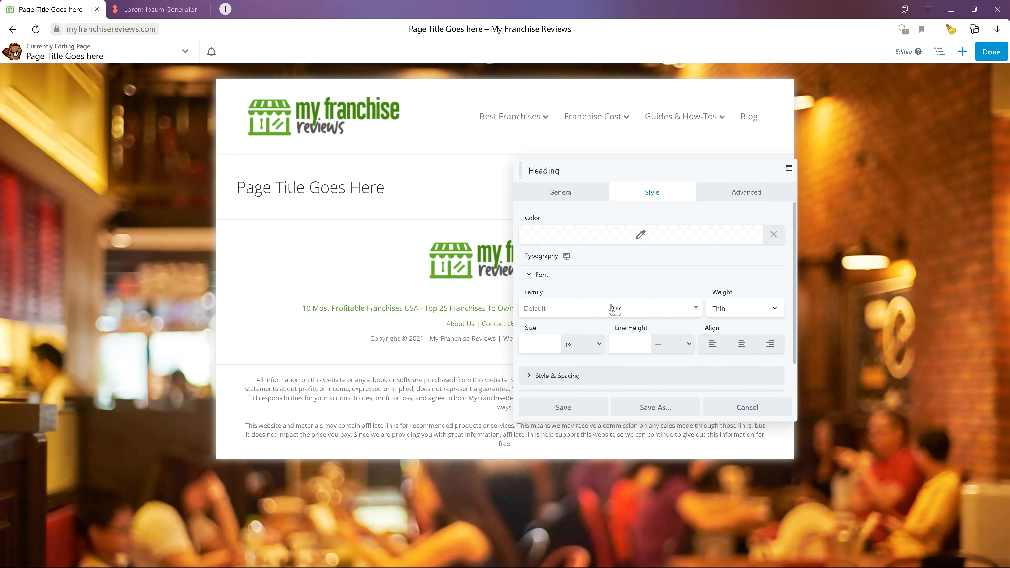
{"action": "left_click", "coordinate": [614, 311]}
{"action": "scroll", "coordinate": [584, 356], "scroll_direction": "down", "scroll_amount": 6}
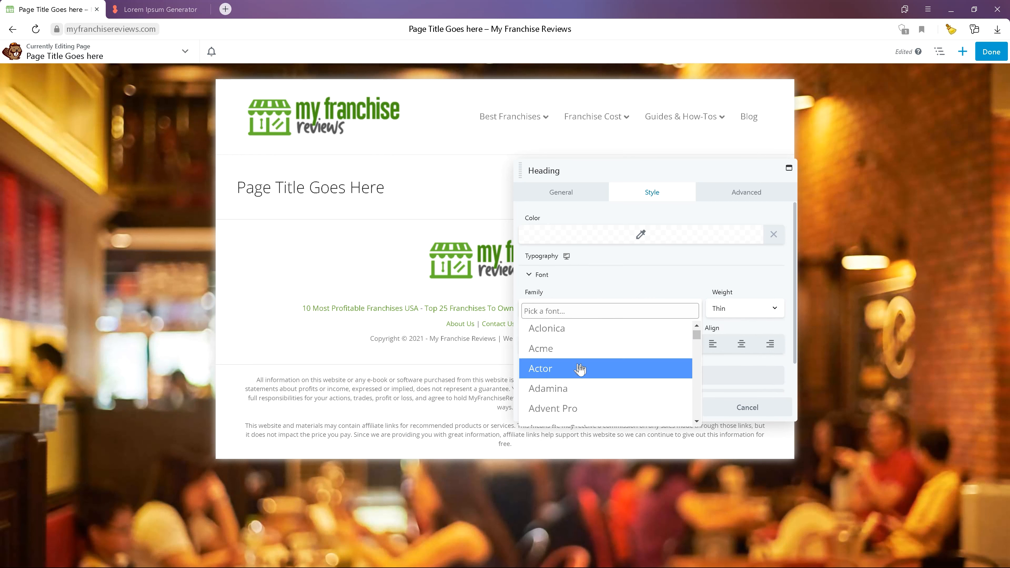
{"action": "left_click", "coordinate": [635, 277]}
Try a dark green (#199900) text shadow colour on the heading
{"action": "left_click", "coordinate": [632, 298]}
{"action": "scroll", "coordinate": [636, 338], "scroll_direction": "down", "scroll_amount": 2}
{"action": "left_click", "coordinate": [632, 373]}
{"action": "left_click", "coordinate": [550, 358]}
{"action": "left_click", "coordinate": [570, 462]}
{"action": "left_click", "coordinate": [568, 428]}
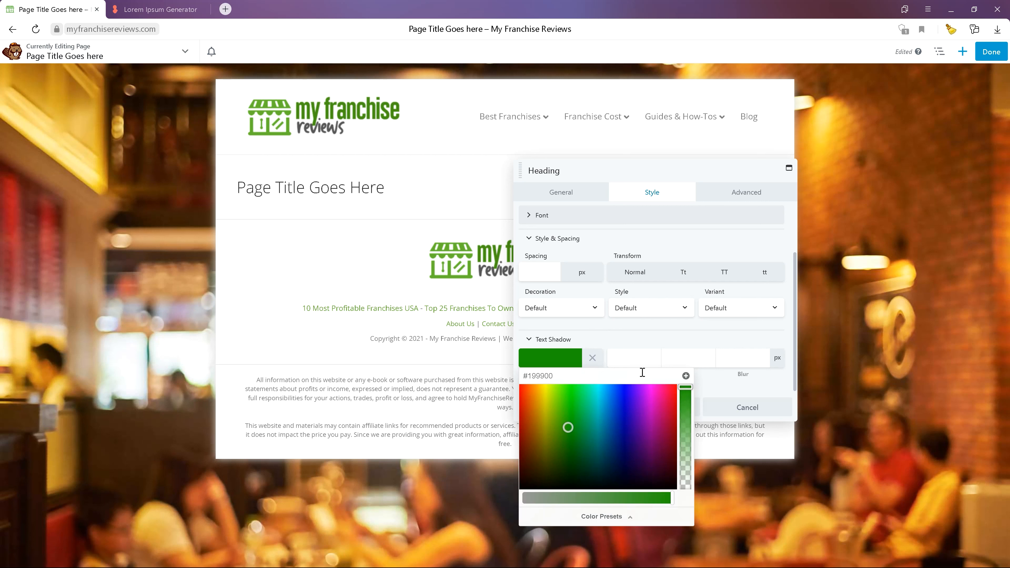
Try shadow offsets of X 2 px and Y 2 px with a 5 px blur on the heading, and clear the shadow colour
{"action": "left_click", "coordinate": [640, 358]}
{"action": "type", "text": "2"}
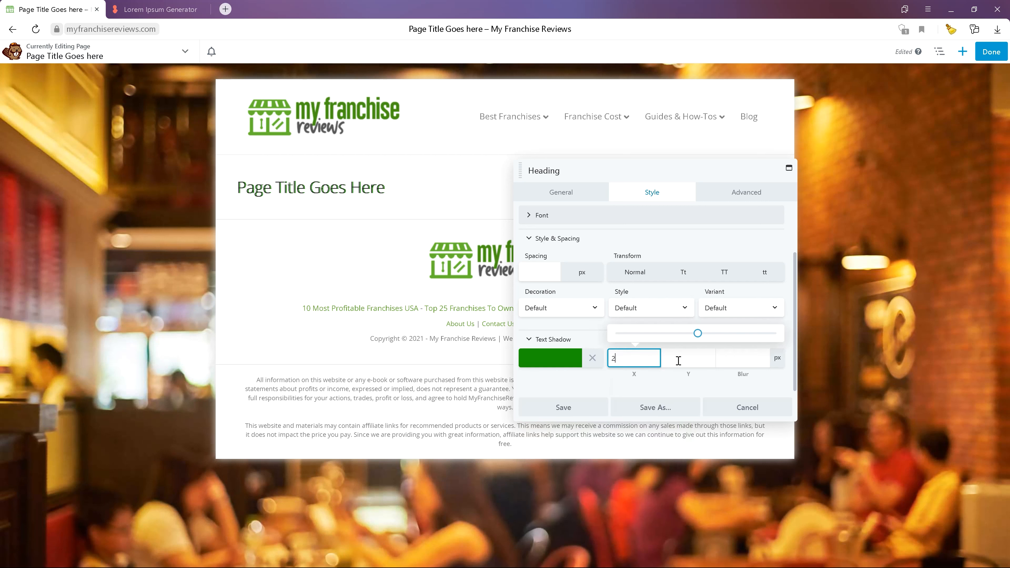
{"action": "left_click", "coordinate": [688, 359]}
{"action": "type", "text": "2"}
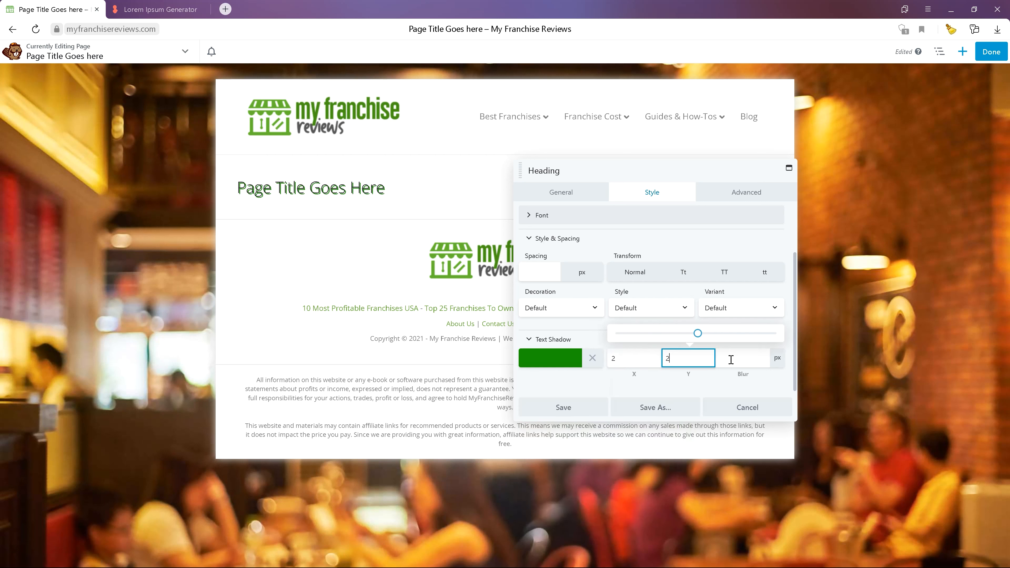
{"action": "left_click", "coordinate": [729, 358]}
{"action": "type", "text": "5"}
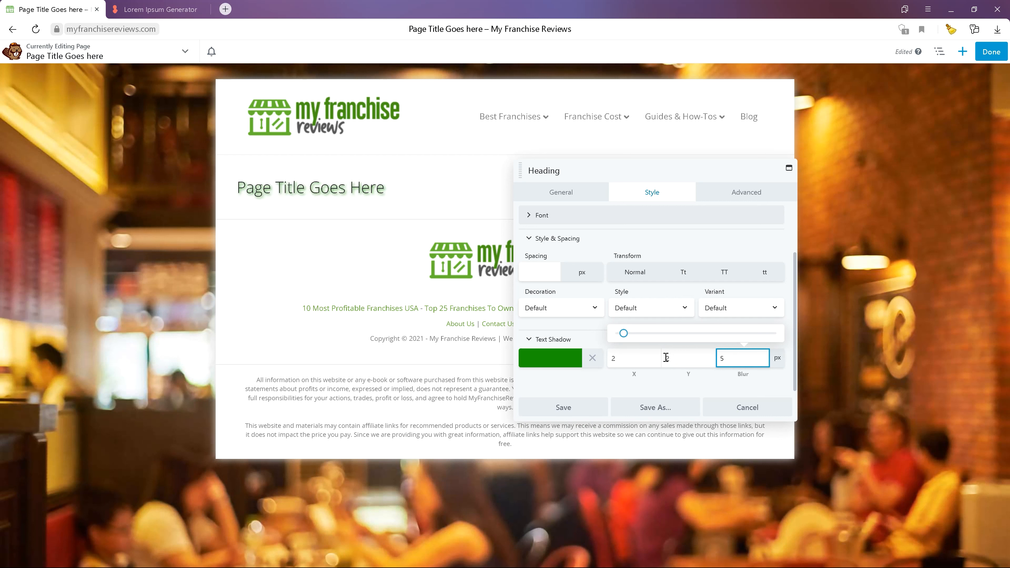
{"action": "left_click", "coordinate": [589, 328]}
{"action": "left_click", "coordinate": [594, 358]}
Add a Text Editor module below the heading, paste the copied lorem ipsum paragraphs into it and save it
{"action": "left_click", "coordinate": [962, 51]}
{"action": "left_click", "coordinate": [652, 192]}
{"action": "left_click", "coordinate": [565, 190]}
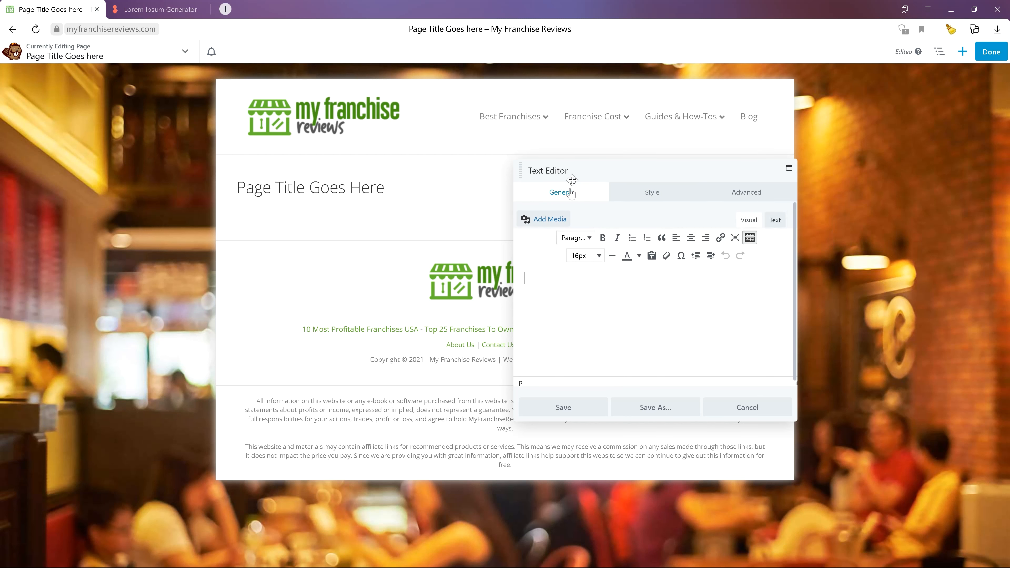
{"action": "key", "text": "ctrl+v"}
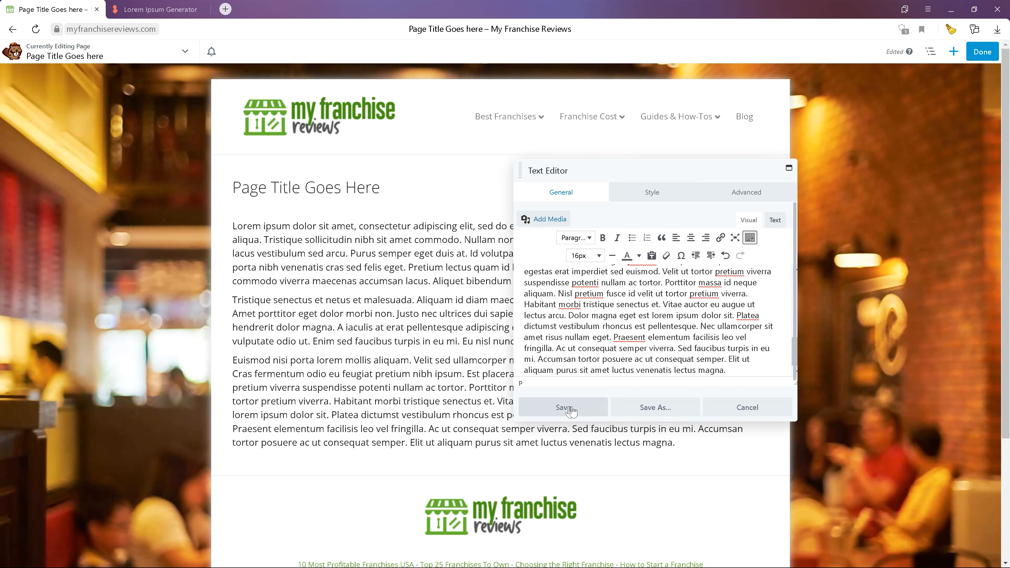
{"action": "left_click", "coordinate": [568, 407]}
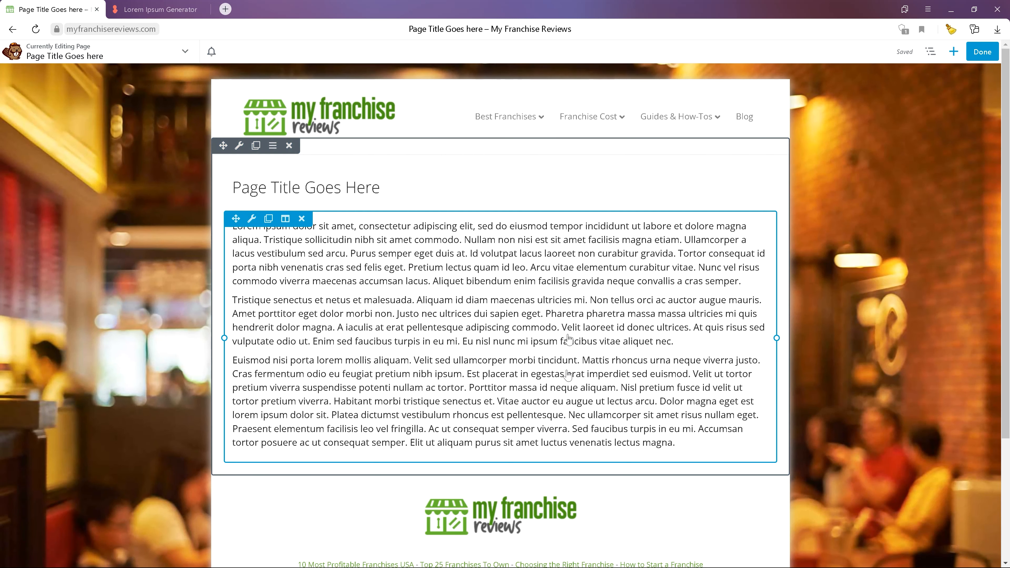
Add a Photo module between the heading and the lorem ipsum text
{"action": "scroll", "coordinate": [714, 207], "scroll_direction": "down", "scroll_amount": 1}
{"action": "scroll", "coordinate": [713, 206], "scroll_direction": "down", "scroll_amount": 1}
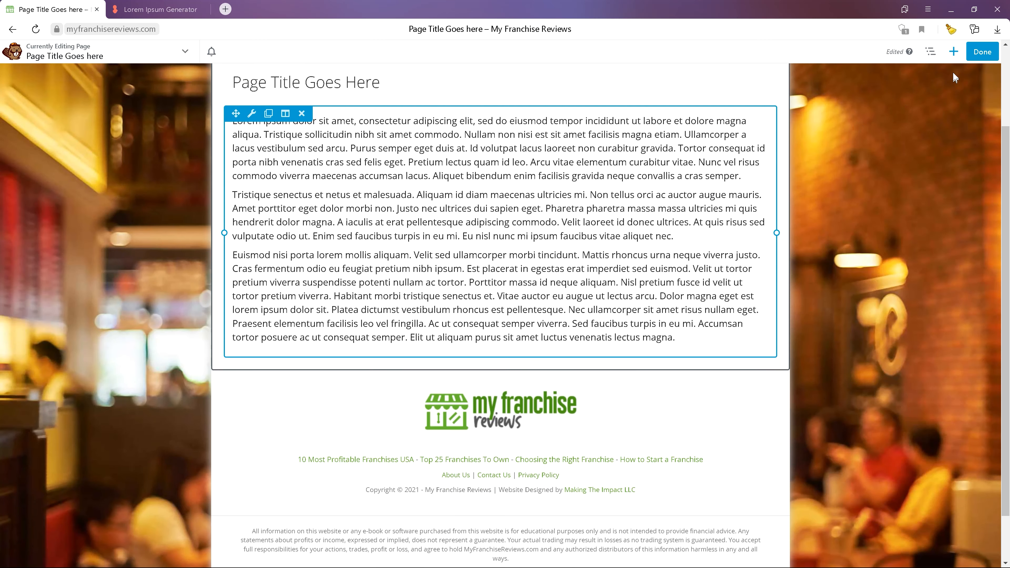
{"action": "left_click", "coordinate": [953, 51]}
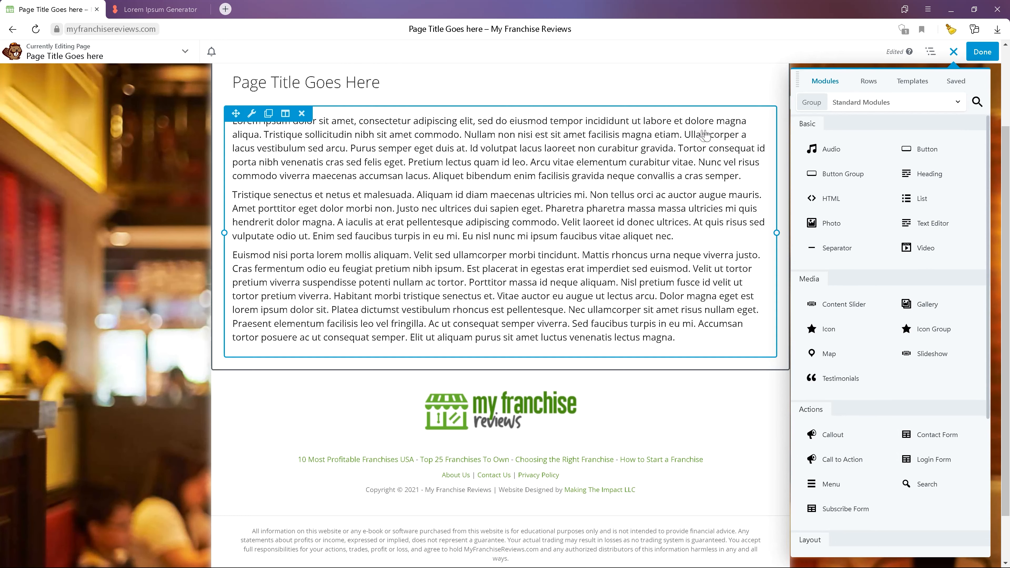
{"action": "scroll", "coordinate": [705, 137], "scroll_direction": "up", "scroll_amount": 3}
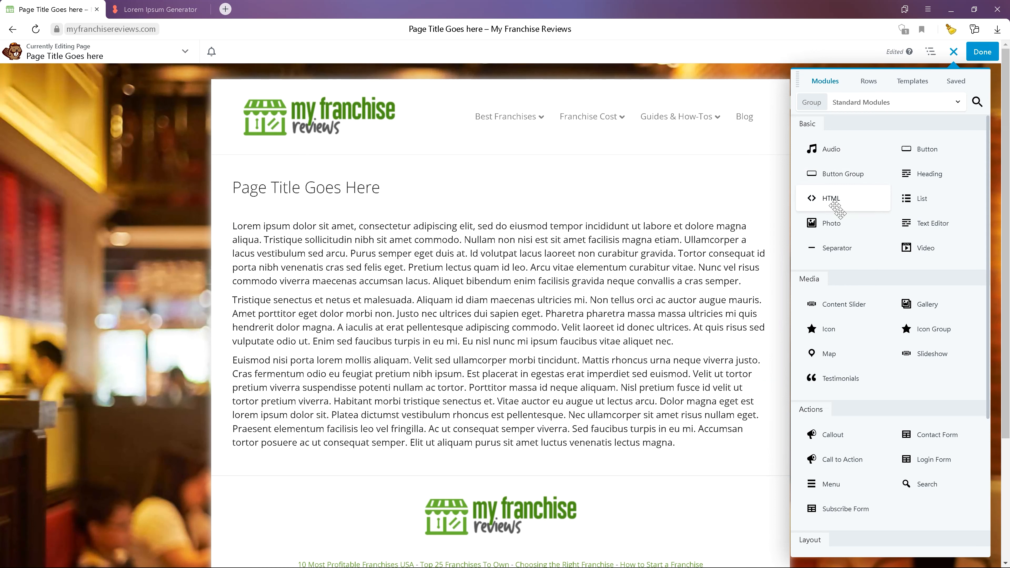
{"action": "left_click_drag", "start_coordinate": [831, 222], "coordinate": [668, 232]}
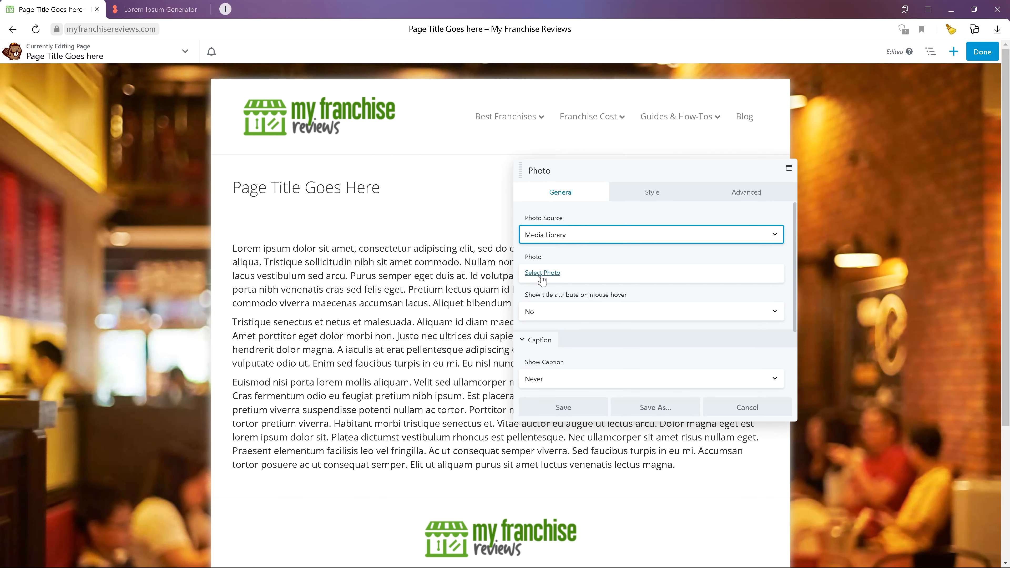
Select the existing picture blinds.jpg from the media library for the Photo module
{"action": "left_click", "coordinate": [541, 273]}
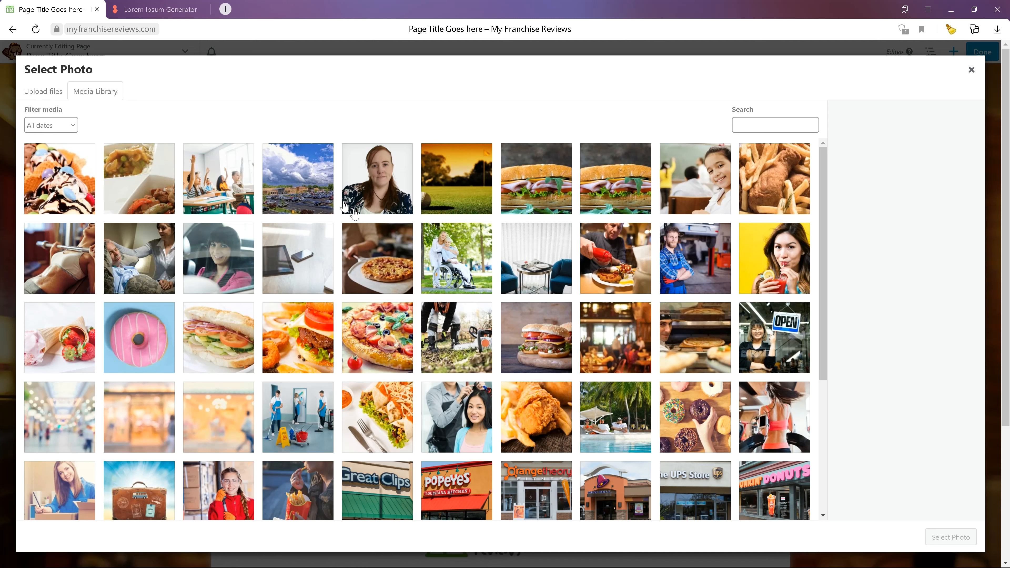
{"action": "left_click", "coordinate": [48, 92]}
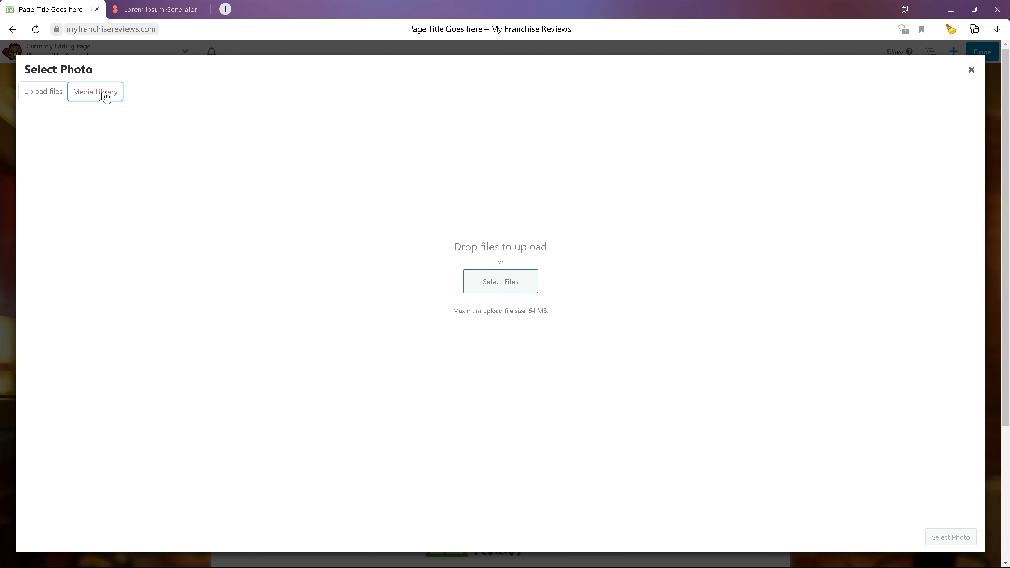
{"action": "left_click", "coordinate": [106, 97]}
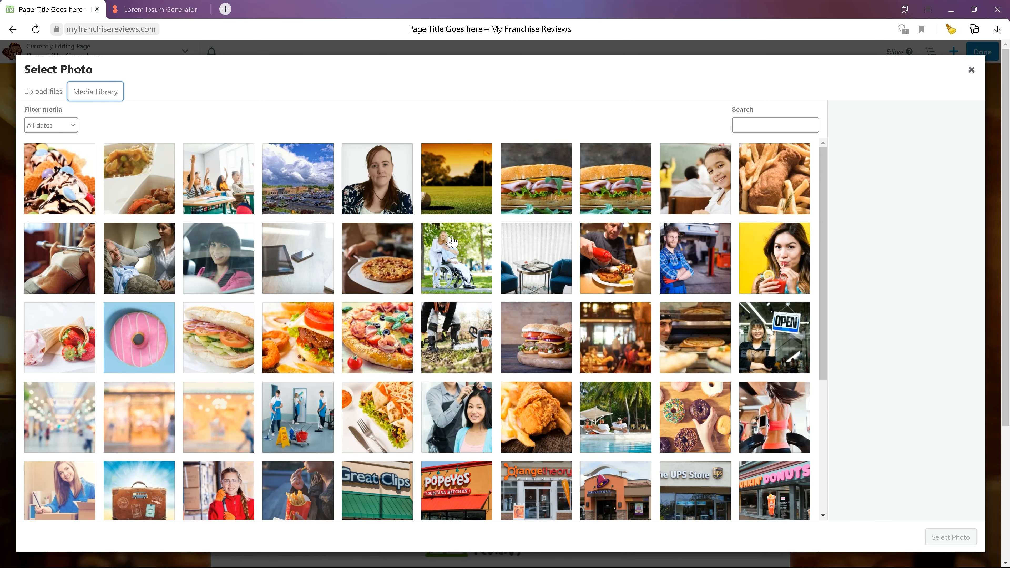
{"action": "left_click", "coordinate": [559, 258]}
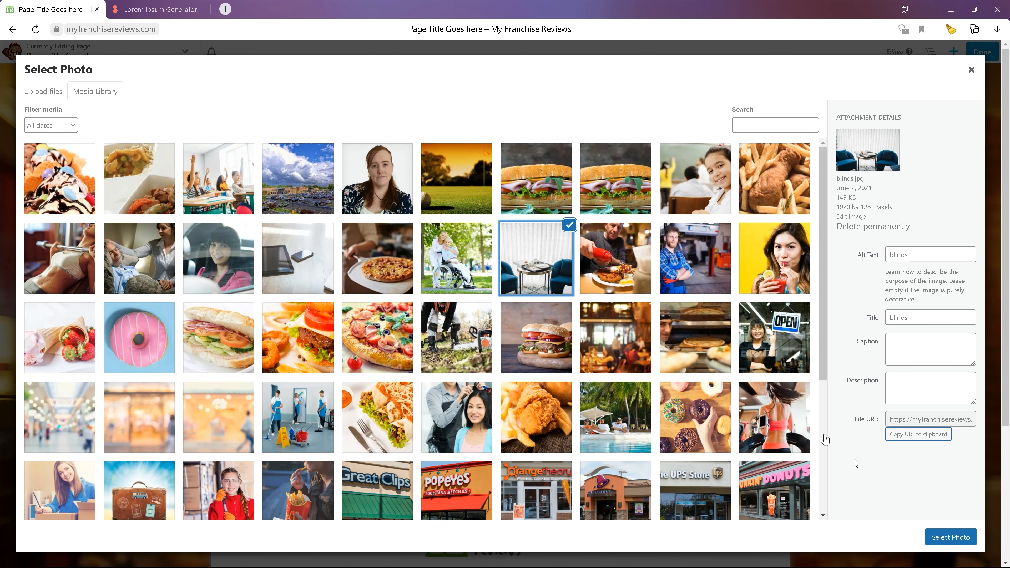
{"action": "left_click", "coordinate": [949, 541]}
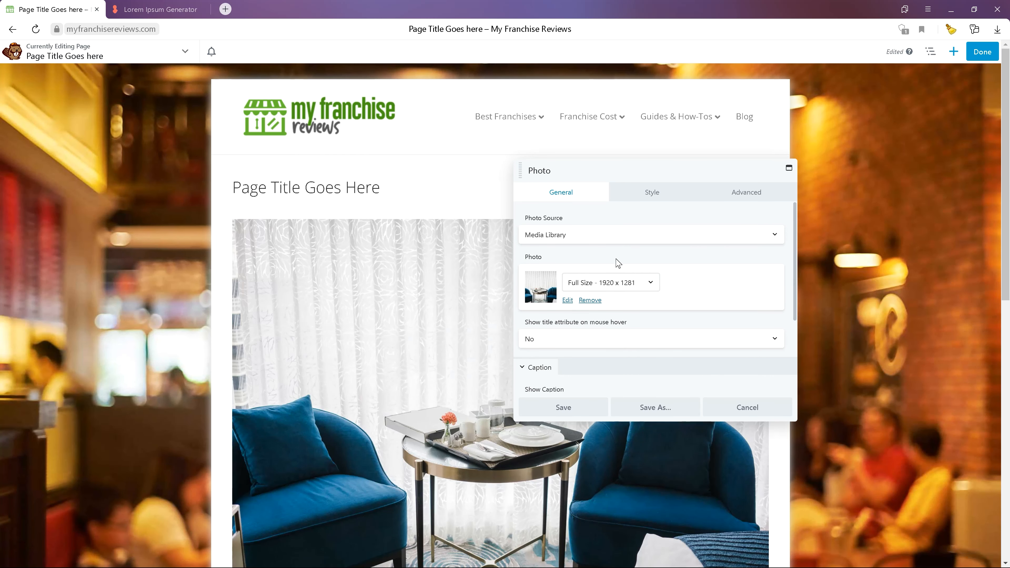
Crop the photo to Panorama
{"action": "scroll", "coordinate": [617, 263], "scroll_direction": "down", "scroll_amount": 3}
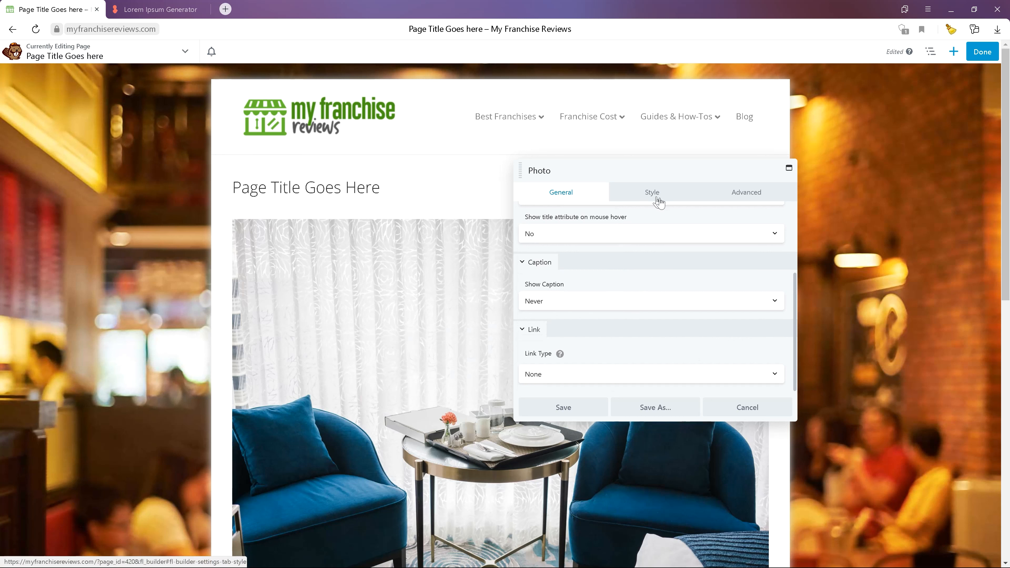
{"action": "left_click", "coordinate": [655, 193]}
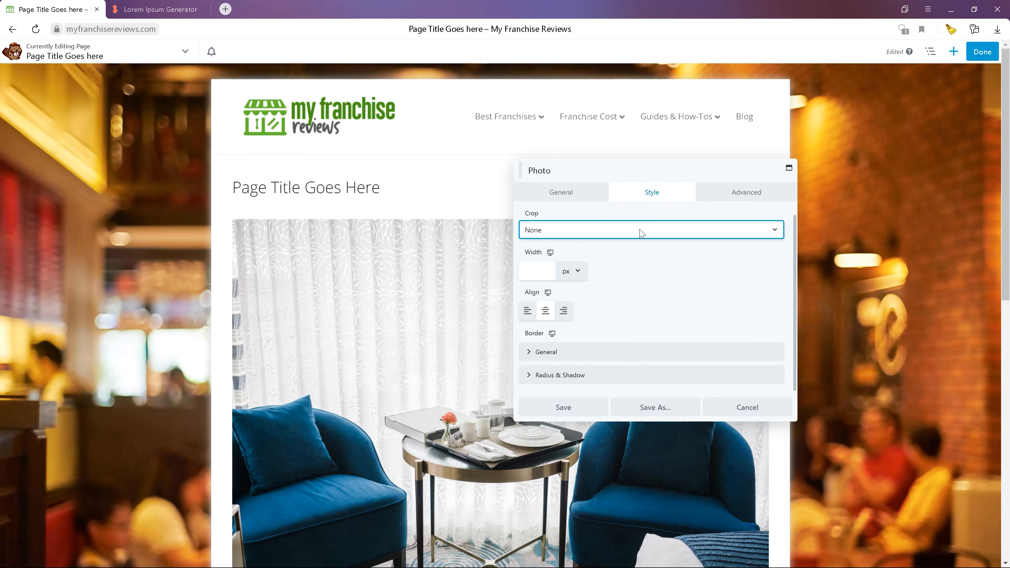
{"action": "left_click", "coordinate": [640, 230]}
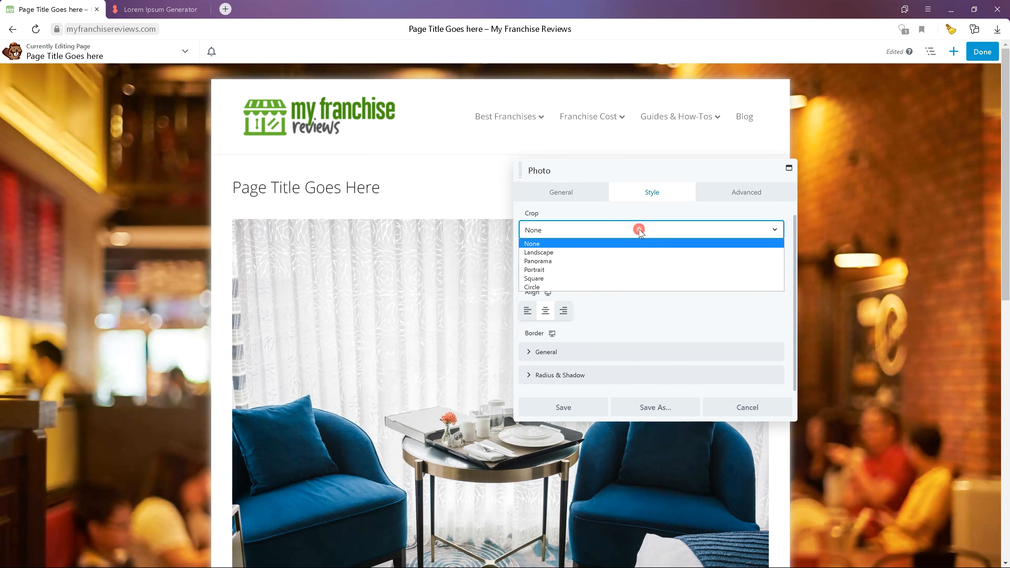
{"action": "left_click", "coordinate": [627, 262]}
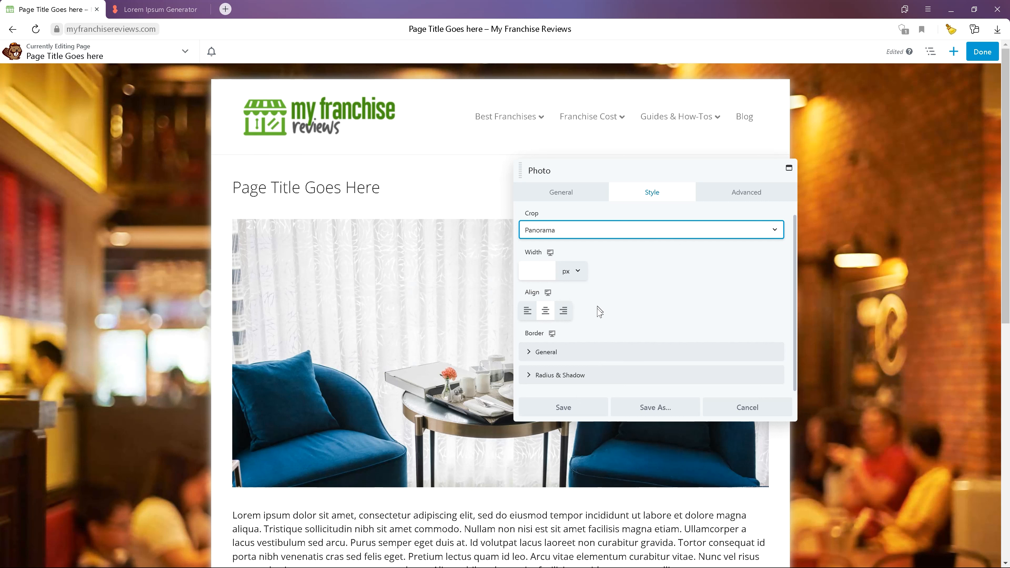
Look through the photo's border, corner radius and box shadow settings
{"action": "left_click", "coordinate": [595, 350]}
{"action": "scroll", "coordinate": [596, 354], "scroll_direction": "down", "scroll_amount": 2}
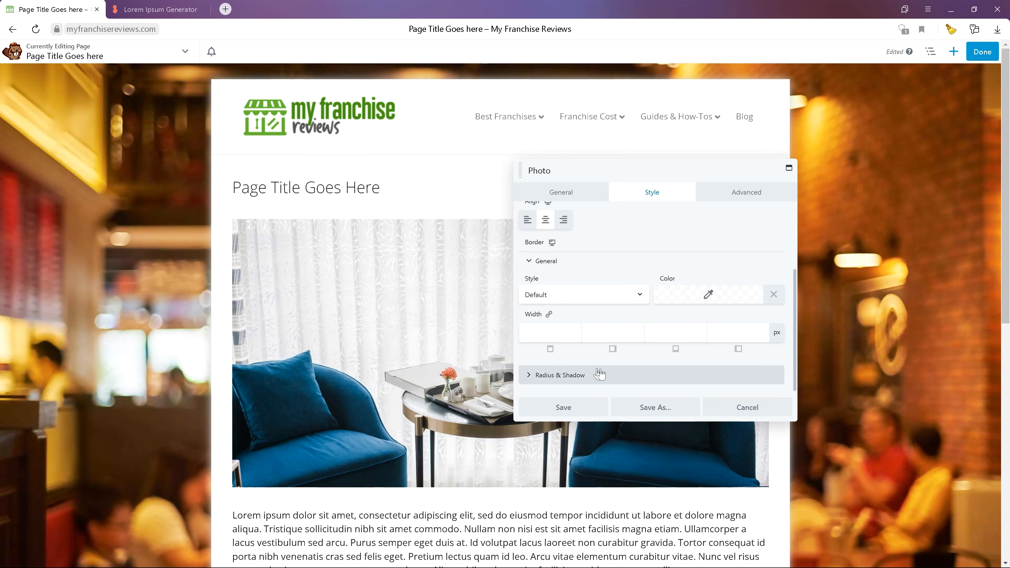
{"action": "left_click", "coordinate": [599, 374]}
{"action": "scroll", "coordinate": [608, 316], "scroll_direction": "down", "scroll_amount": 3}
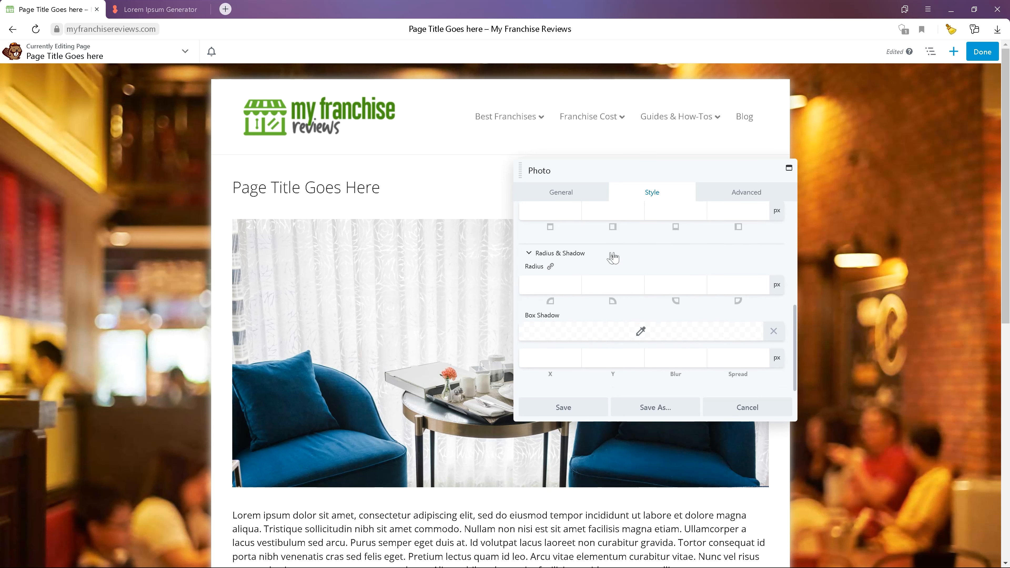
Collapse the photo's border and shadow sections, glance over the remaining module settings and save the Photo module
{"action": "left_click", "coordinate": [613, 256]}
{"action": "scroll", "coordinate": [610, 254], "scroll_direction": "up", "scroll_amount": 2}
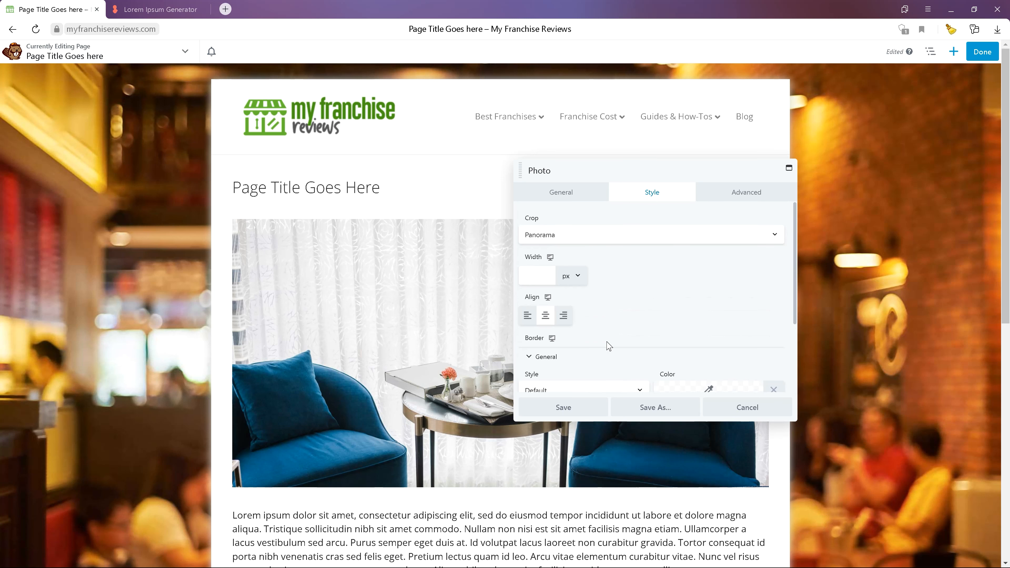
{"action": "left_click", "coordinate": [607, 357]}
{"action": "scroll", "coordinate": [638, 255], "scroll_direction": "down", "scroll_amount": 1}
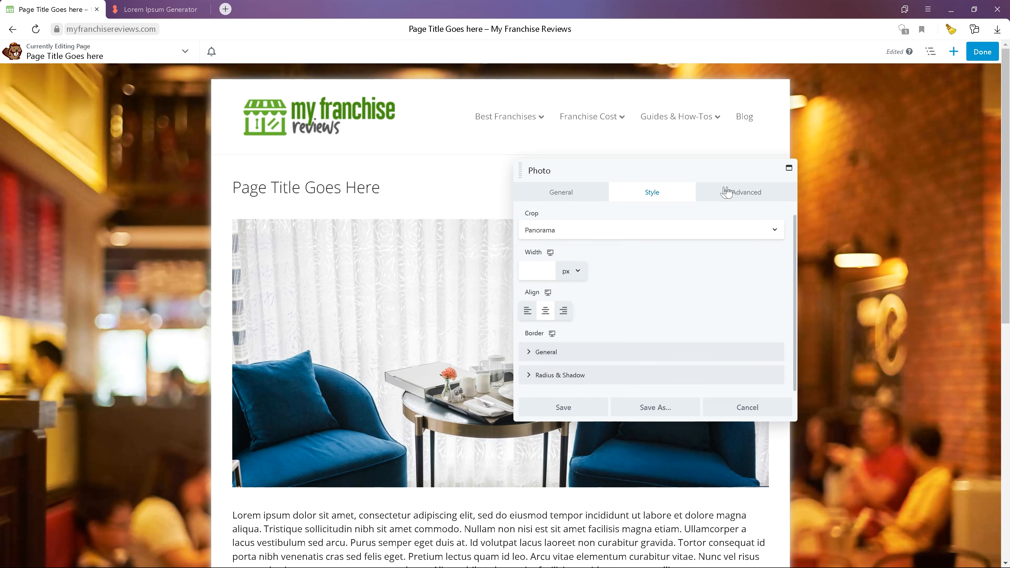
{"action": "left_click", "coordinate": [726, 192]}
{"action": "left_click", "coordinate": [541, 195]}
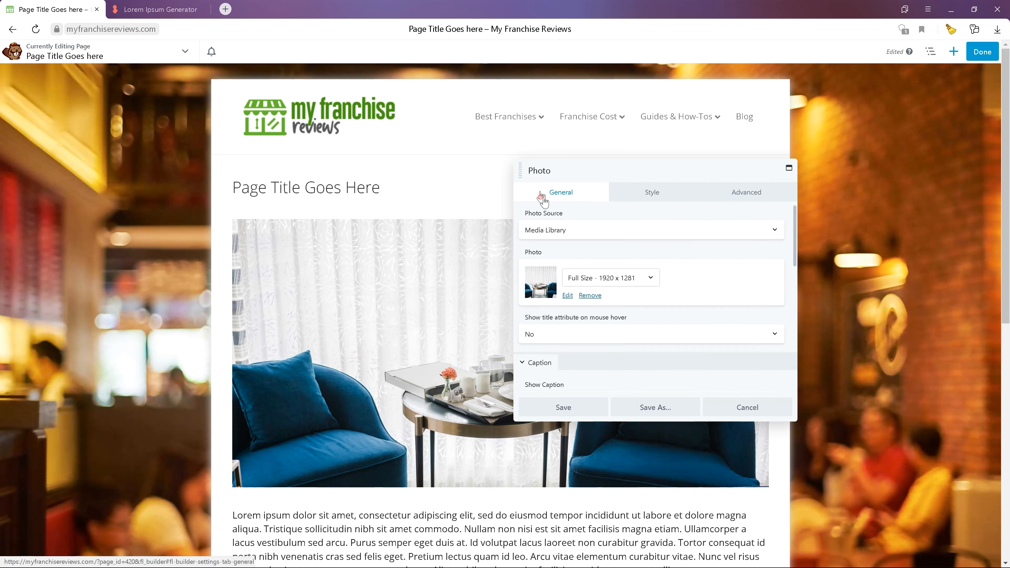
{"action": "left_click", "coordinate": [540, 408]}
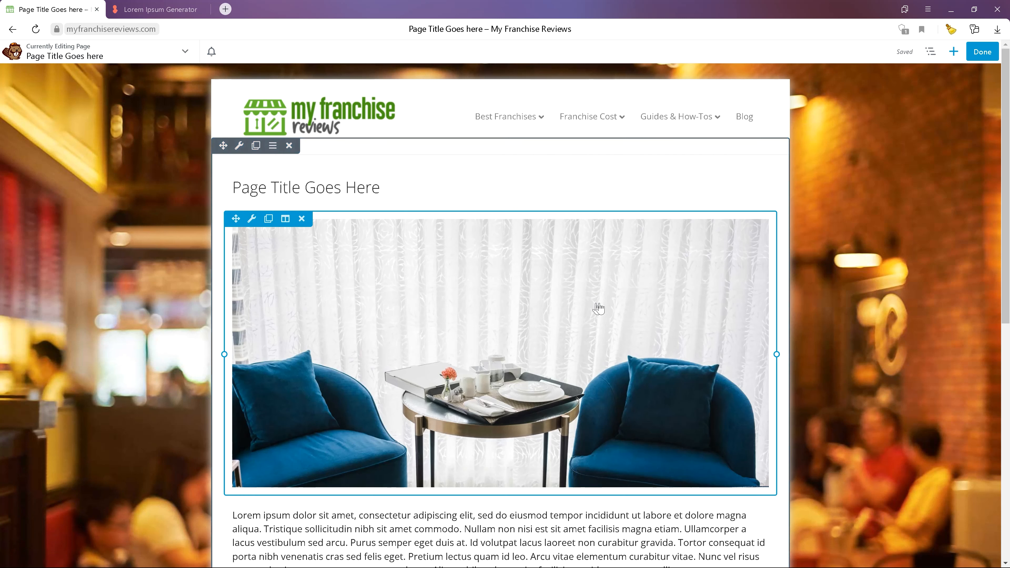
Bold "Ullamcorper a lacus vestibulum sed arcu. Purus semper eget duis at." in the text module's first paragraph
{"action": "scroll", "coordinate": [691, 311], "scroll_direction": "down", "scroll_amount": 10}
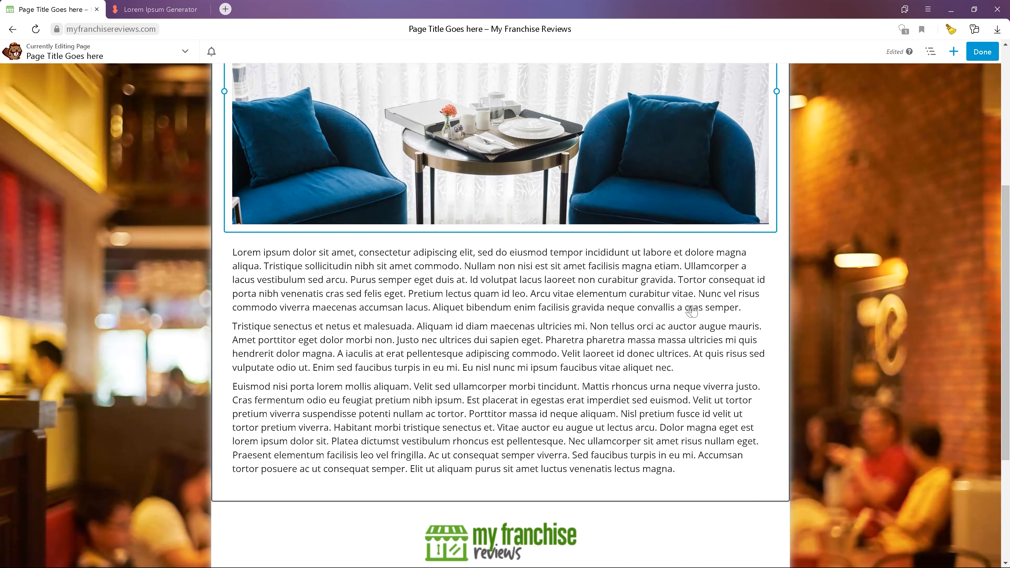
{"action": "scroll", "coordinate": [624, 205], "scroll_direction": "up", "scroll_amount": 3}
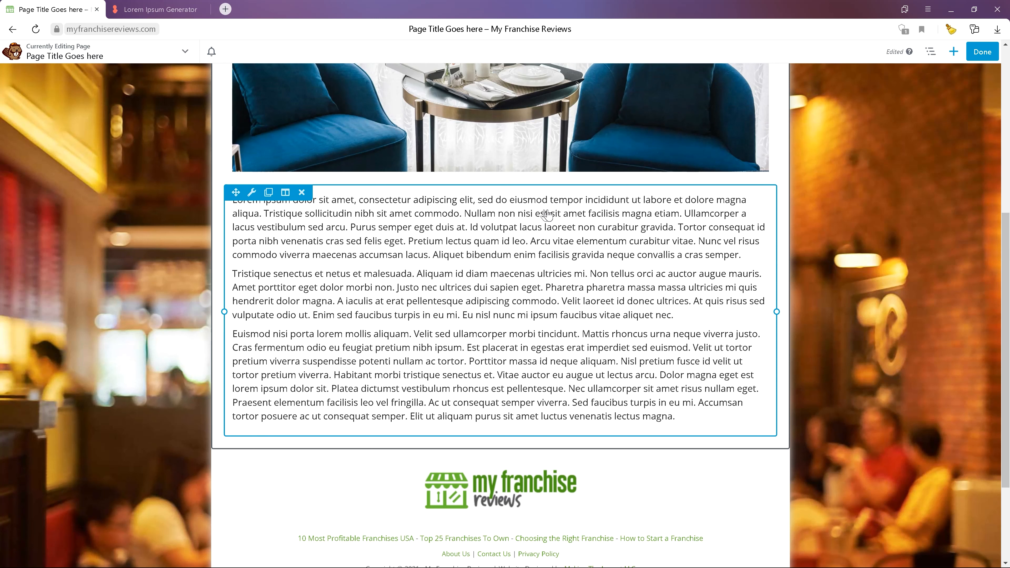
{"action": "left_click", "coordinate": [515, 332]}
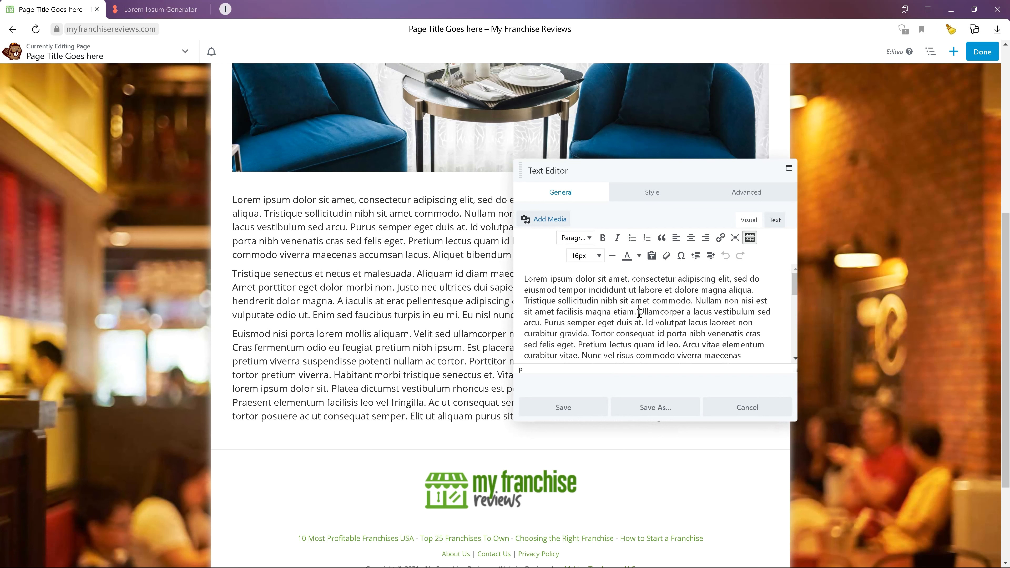
{"action": "left_click_drag", "start_coordinate": [638, 312], "coordinate": [649, 323]}
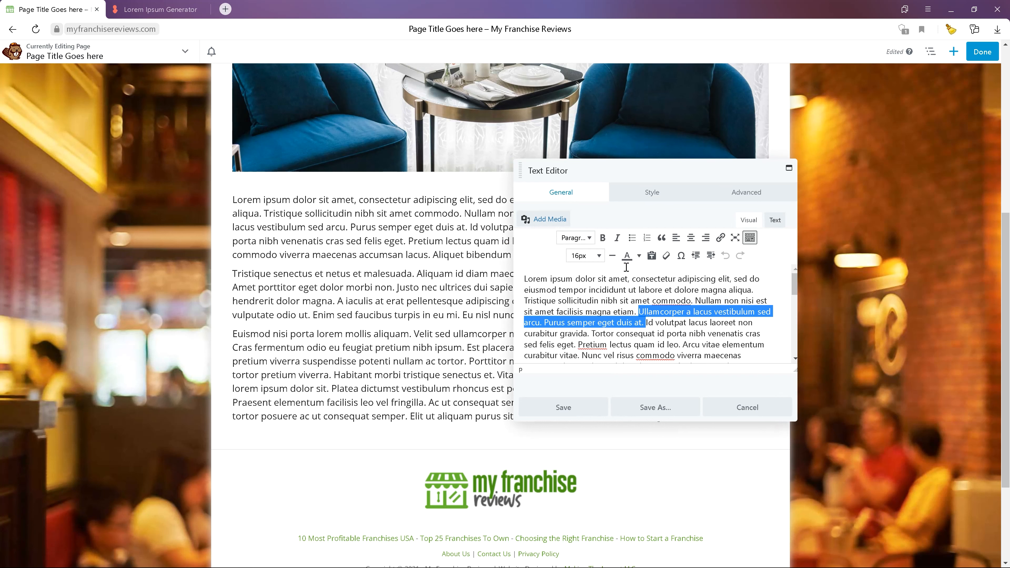
{"action": "left_click", "coordinate": [594, 239]}
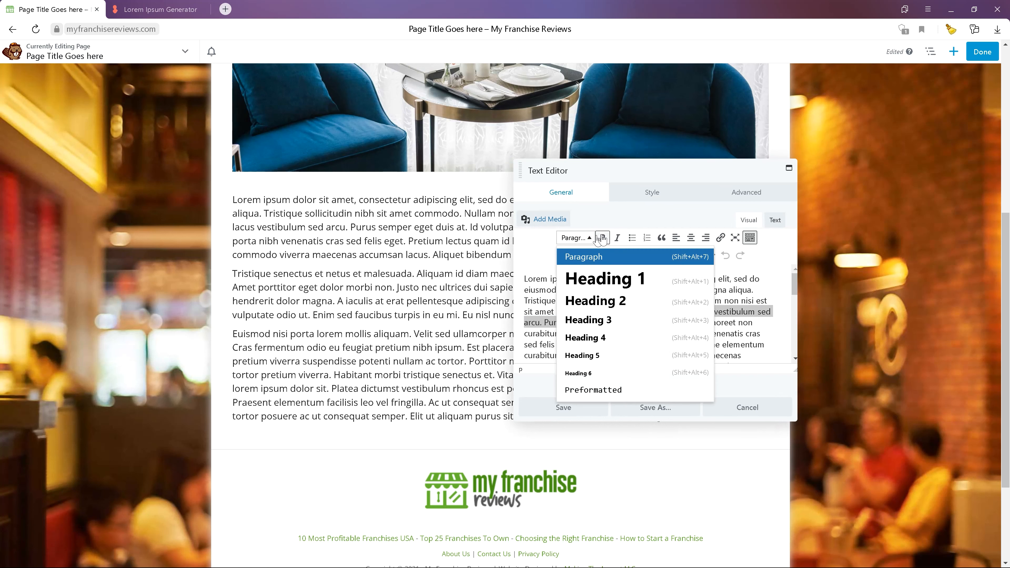
{"action": "left_click", "coordinate": [603, 237]}
{"action": "left_click", "coordinate": [727, 324]}
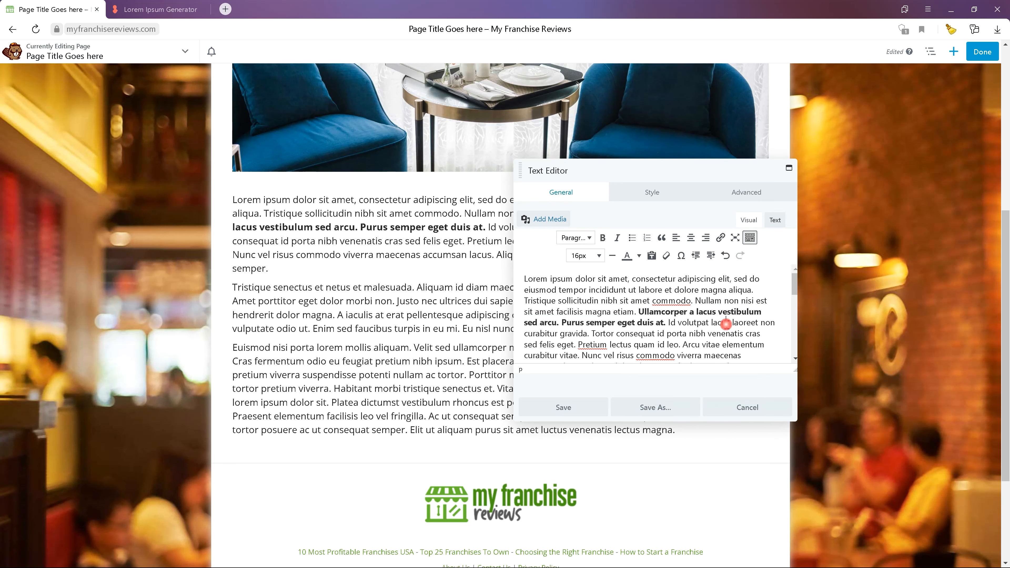
Italicize the sentence "Justo nec ultrices dui sapien eget." in the second paragraph
{"action": "scroll", "coordinate": [726, 324], "scroll_direction": "down", "scroll_amount": 3}
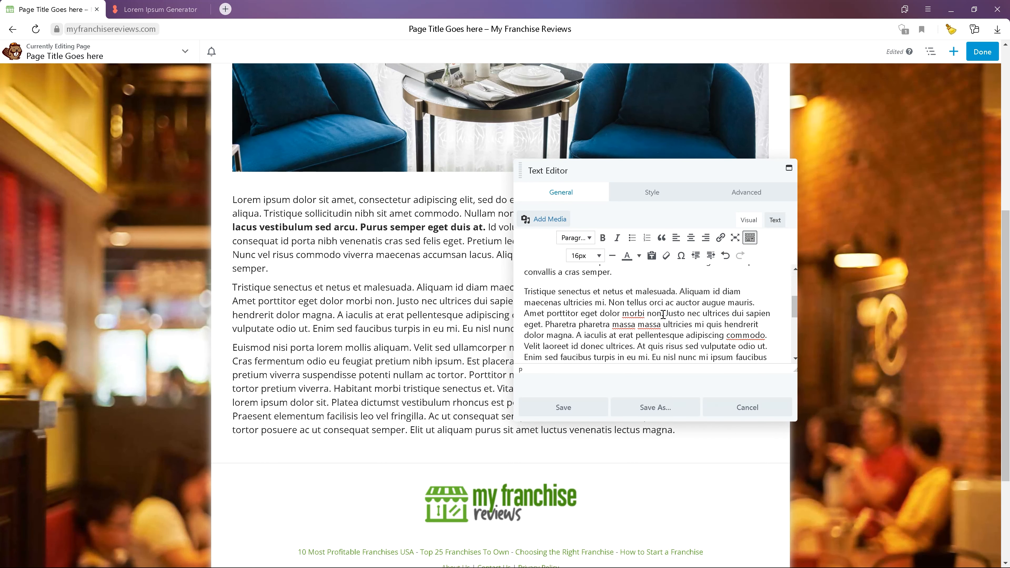
{"action": "left_click_drag", "start_coordinate": [666, 314], "coordinate": [550, 326]}
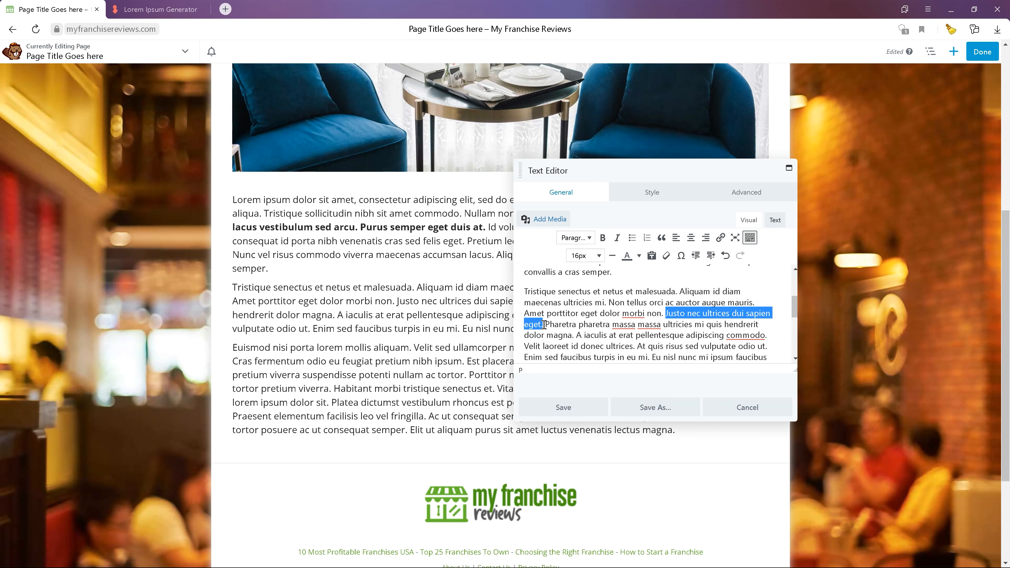
{"action": "left_click", "coordinate": [617, 237]}
{"action": "left_click", "coordinate": [618, 325]}
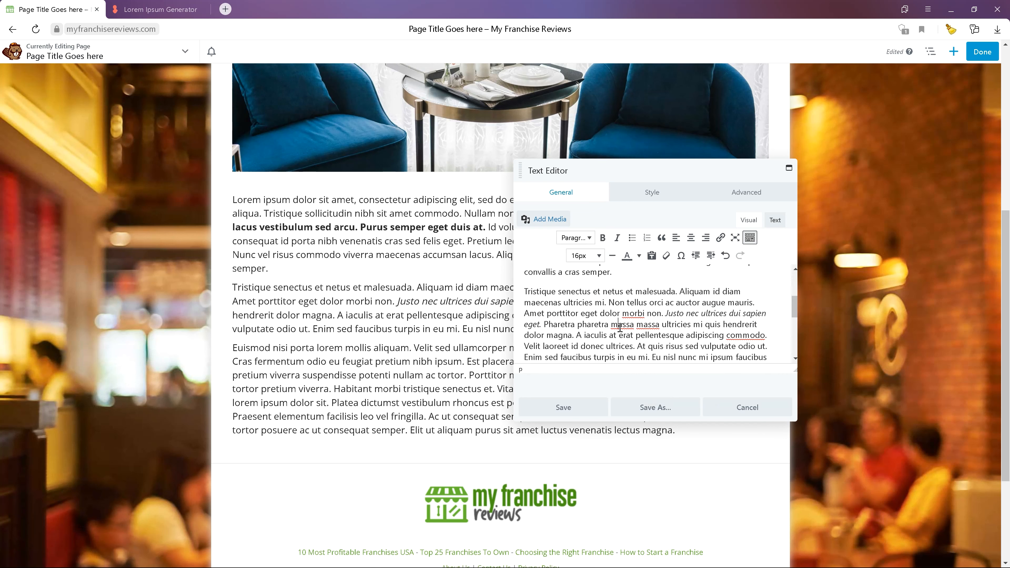
Split "Euismod nisi porta lorem mollis aliquam." onto its own line and format it as Heading 4
{"action": "scroll", "coordinate": [616, 351], "scroll_direction": "down", "scroll_amount": 5}
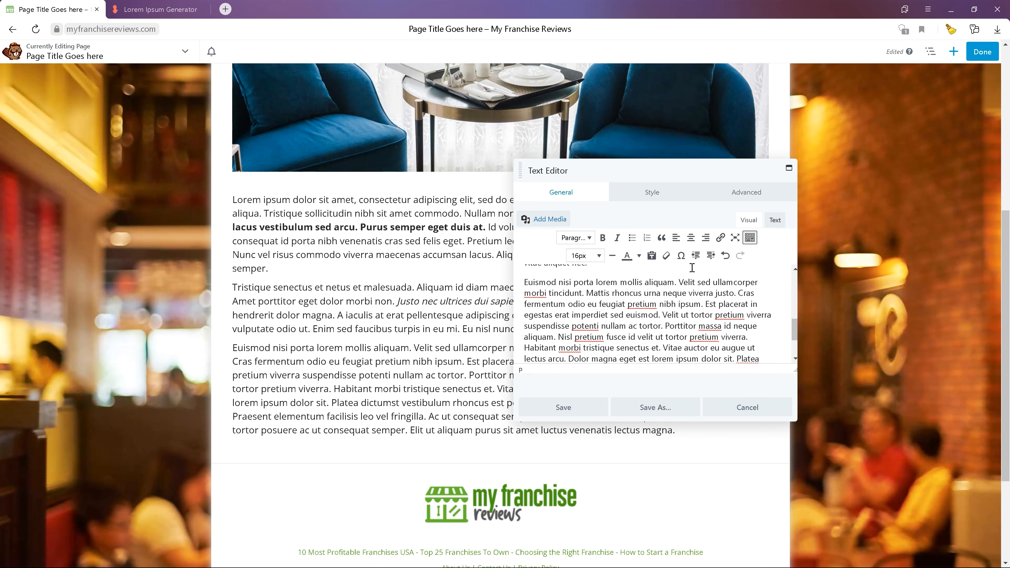
{"action": "left_click", "coordinate": [679, 281]}
{"action": "key", "text": "Return"}
{"action": "left_click_drag", "start_coordinate": [679, 281], "coordinate": [435, 273]}
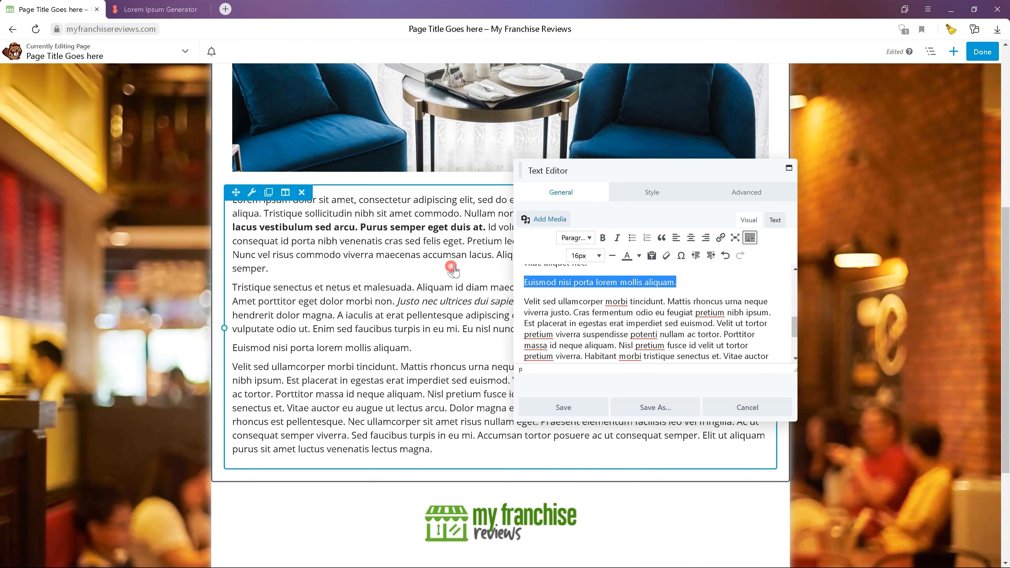
{"action": "left_click", "coordinate": [588, 238]}
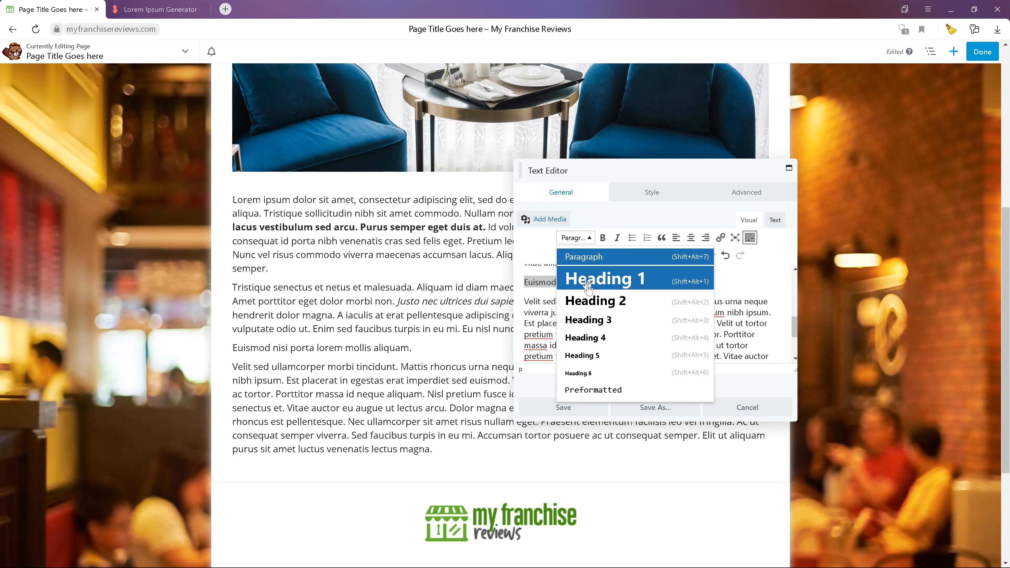
{"action": "left_click", "coordinate": [584, 338]}
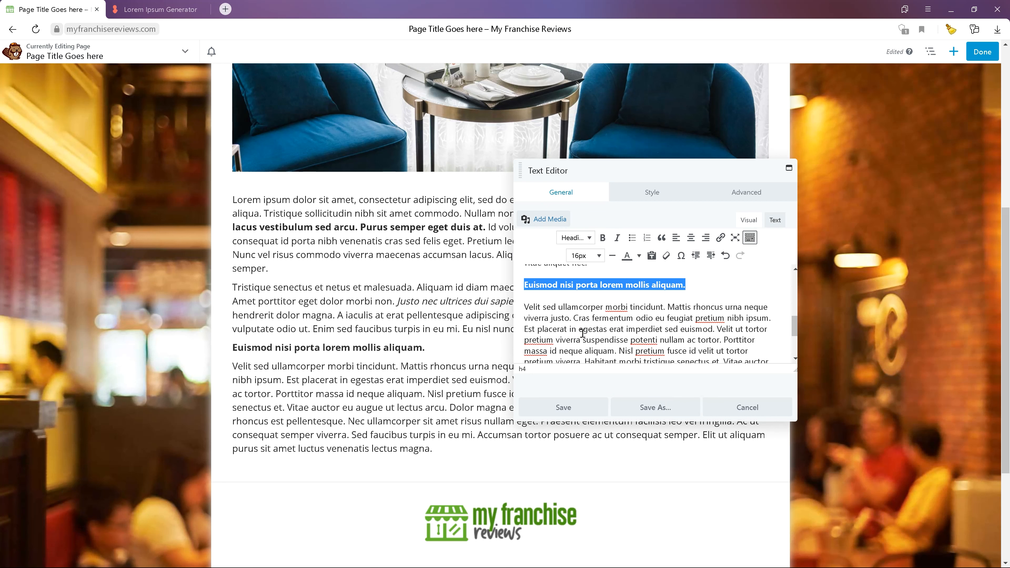
Insert a horizontal line directly below the "Euismod nisi porta lorem mollis aliquam." heading
{"action": "left_click", "coordinate": [686, 285]}
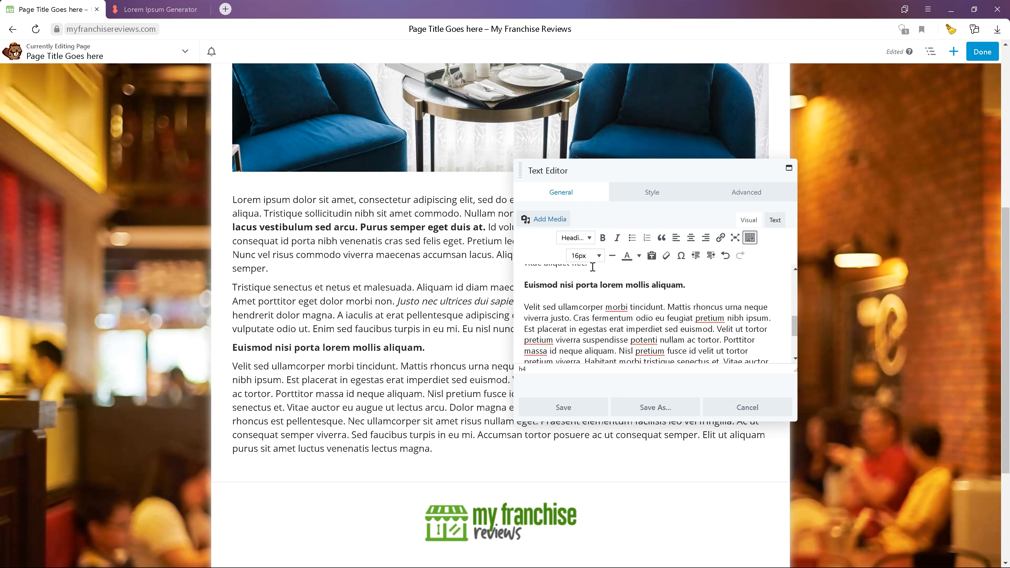
{"action": "left_click", "coordinate": [750, 238]}
{"action": "left_click", "coordinate": [750, 238]}
{"action": "left_click", "coordinate": [749, 239]}
{"action": "left_click", "coordinate": [750, 239]}
{"action": "left_click", "coordinate": [614, 256]}
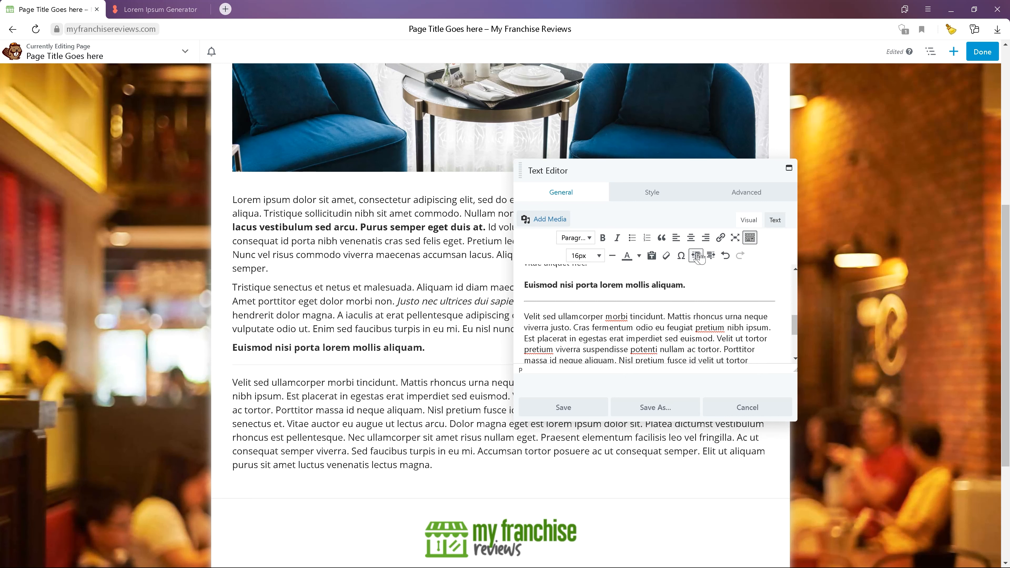
Try indenting the paragraph below the horizontal line by two levels, and remove both indents
{"action": "left_click", "coordinate": [710, 255]}
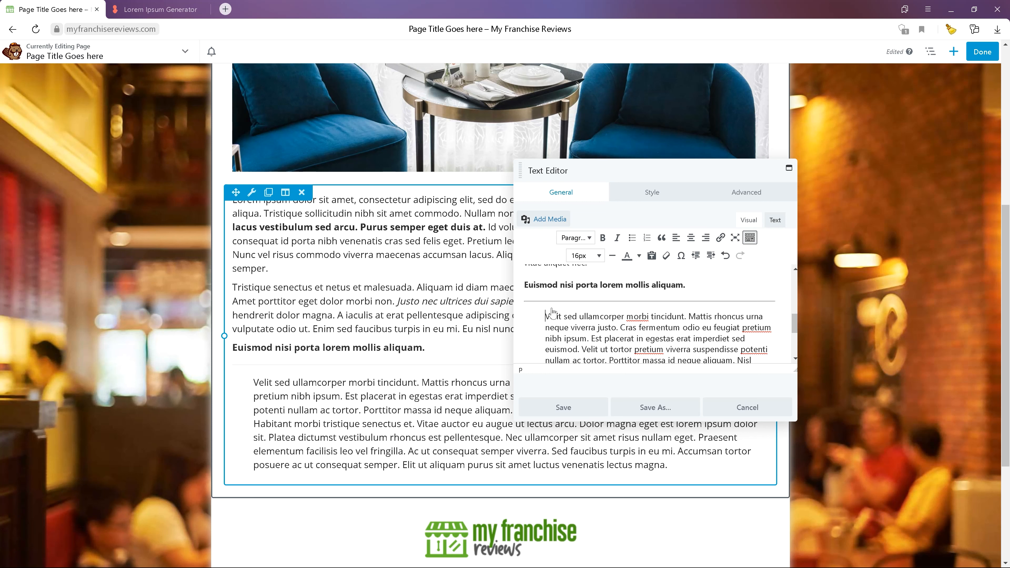
{"action": "left_click", "coordinate": [711, 255]}
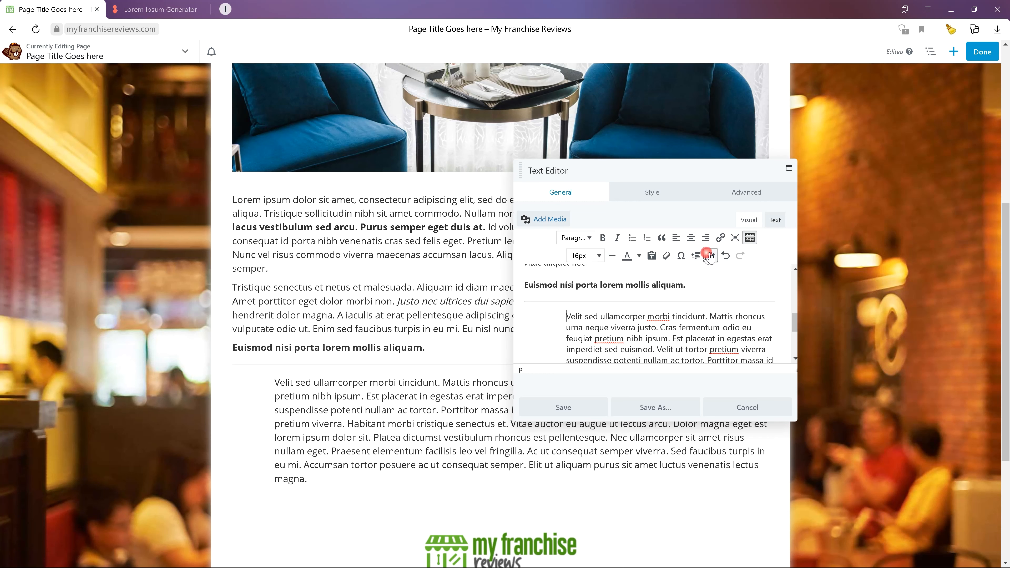
{"action": "left_click", "coordinate": [696, 255]}
{"action": "left_click", "coordinate": [695, 255]}
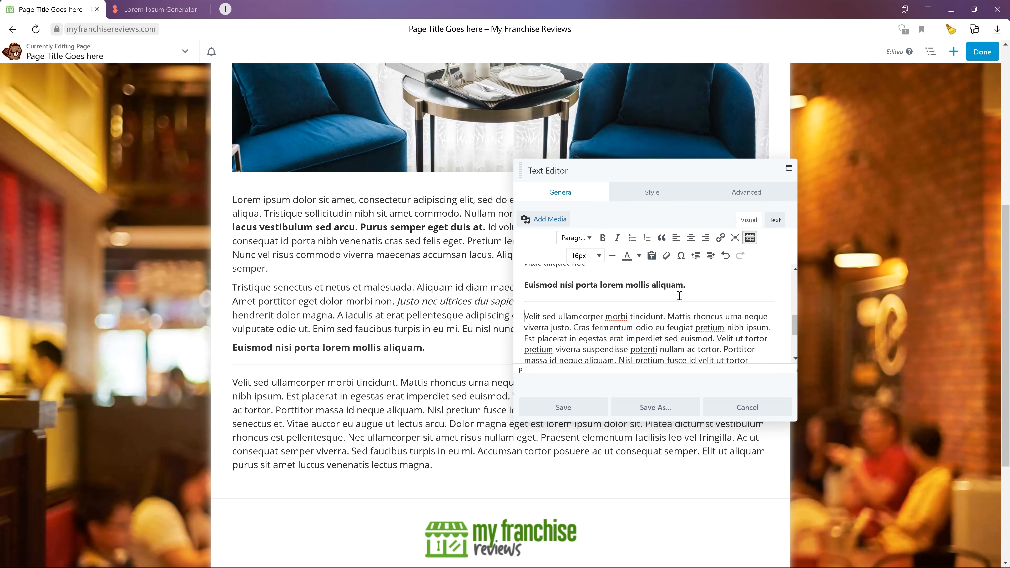
Insert a numbered list of three "list item" entries after the sentence ending "imperdiet sed euismod." and save the text module
{"action": "left_click", "coordinate": [718, 338]}
{"action": "key", "text": "Return"}
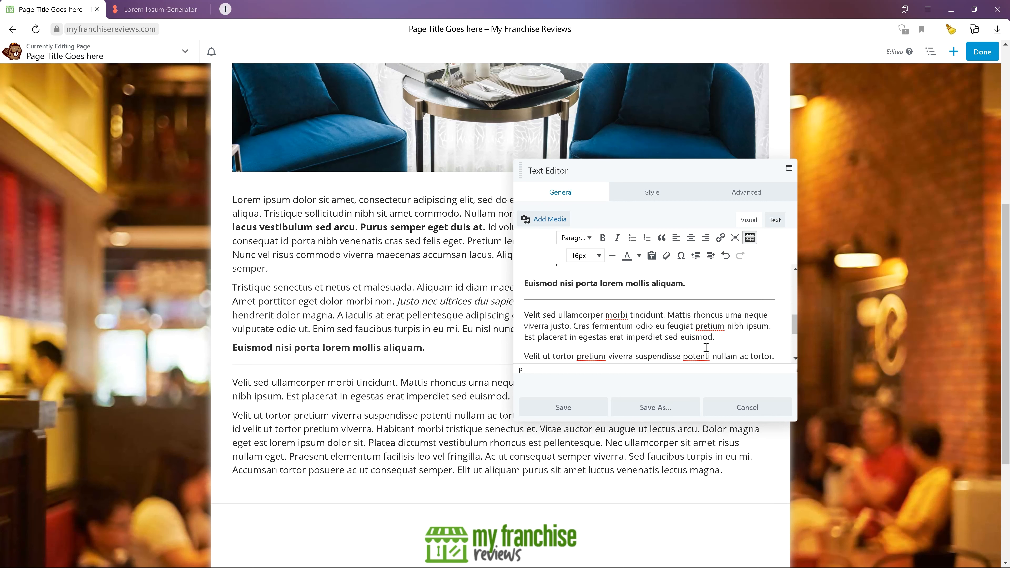
{"action": "key", "text": "Return"}
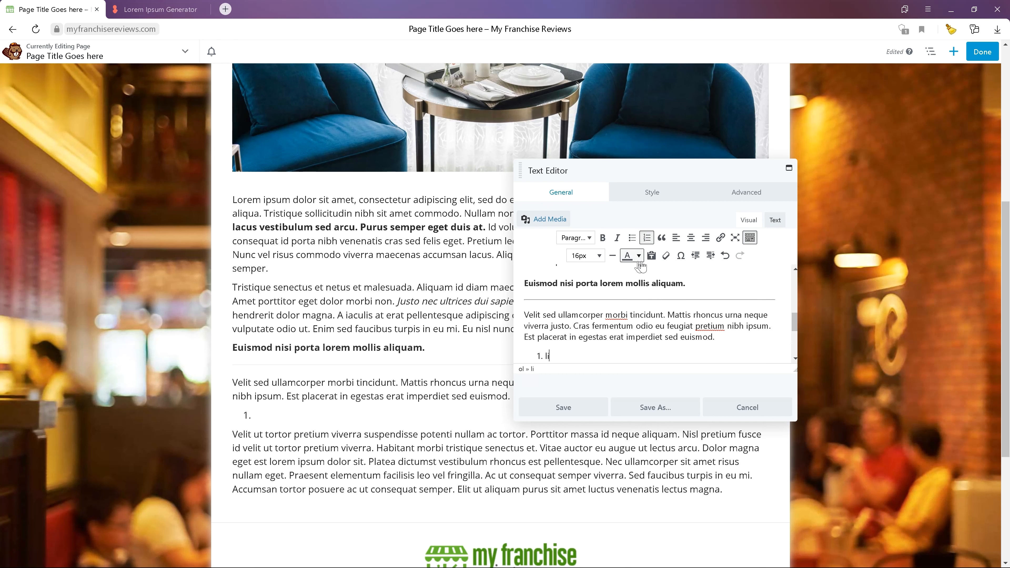
{"action": "key", "text": "Return"}
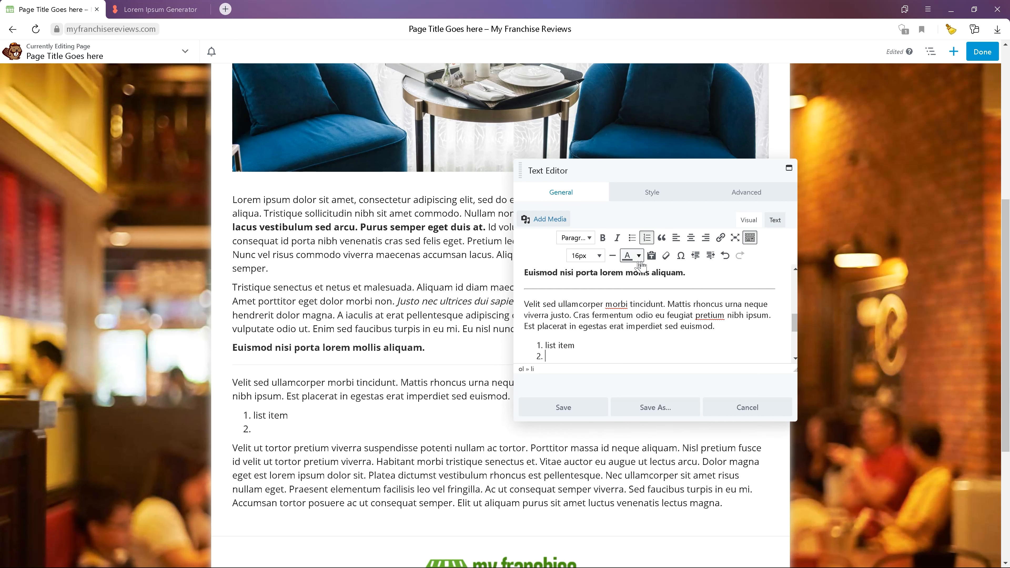
{"action": "type", "text": "list item"}
{"action": "key", "text": "Return"}
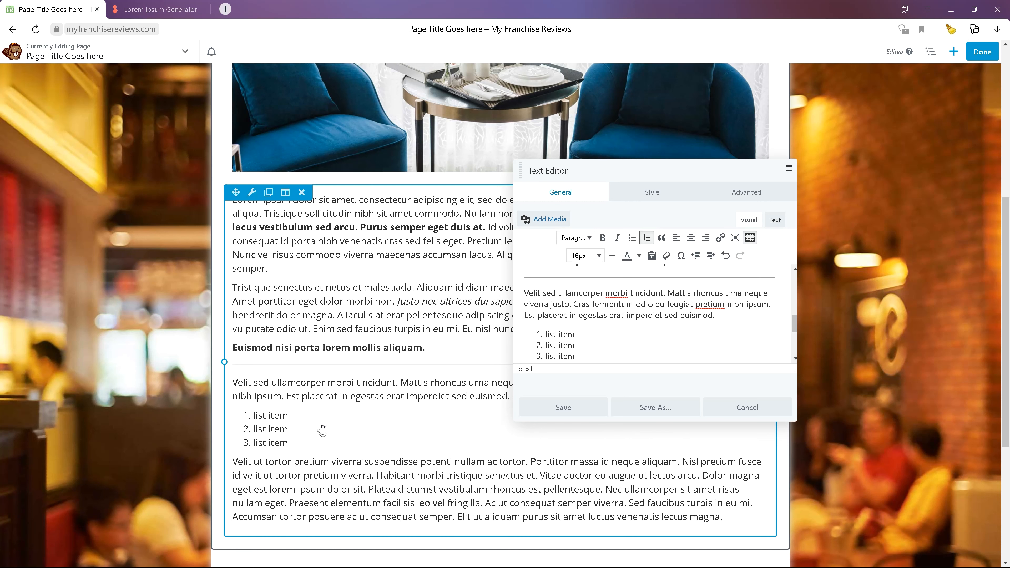
{"action": "left_click", "coordinate": [534, 409]}
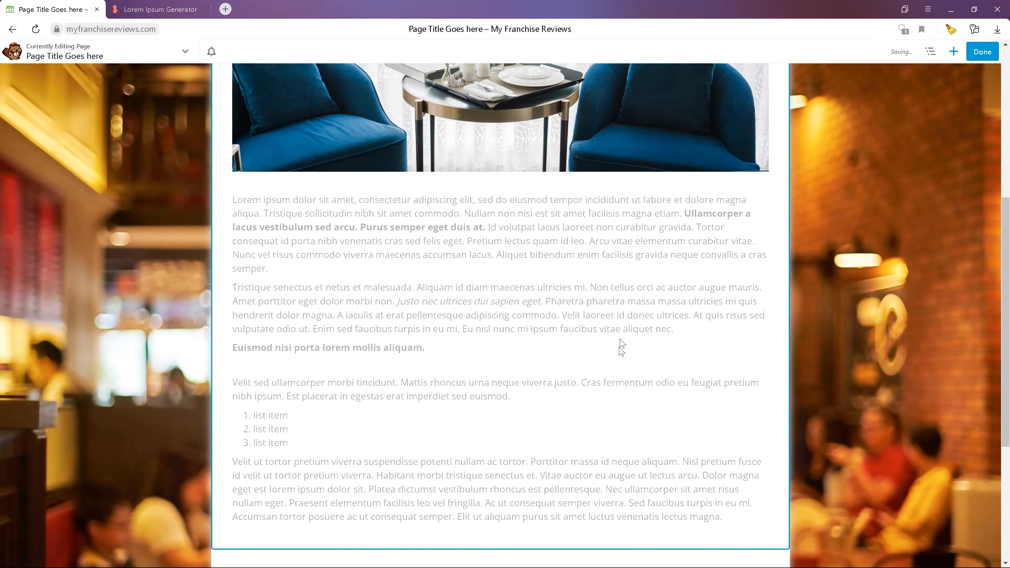
Add a Right Sidebar column layout between the photo and the text, and move the text module into its wide column
{"action": "scroll", "coordinate": [677, 227], "scroll_direction": "down", "scroll_amount": 5}
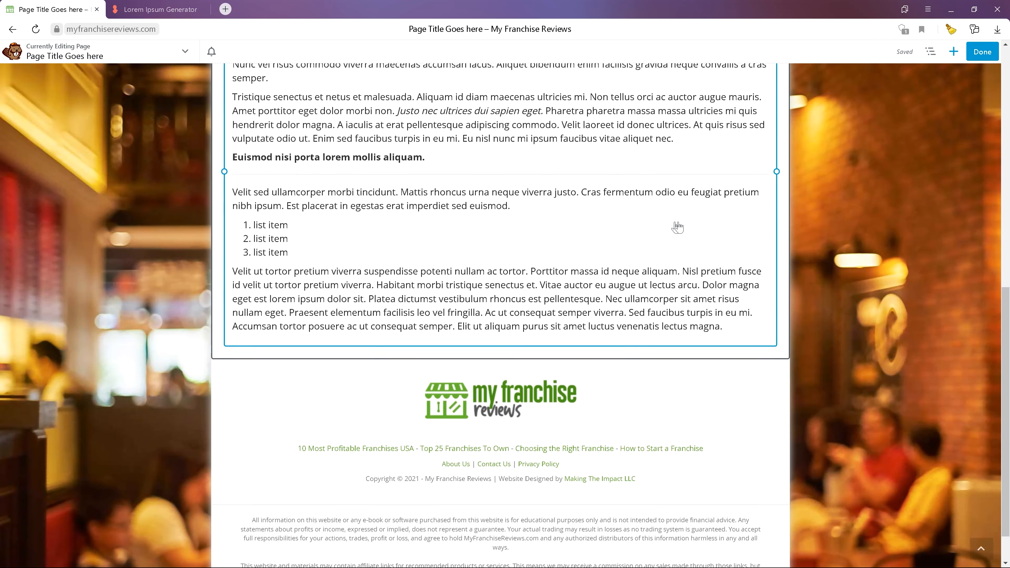
{"action": "scroll", "coordinate": [703, 208], "scroll_direction": "up", "scroll_amount": 7}
{"action": "scroll", "coordinate": [912, 128], "scroll_direction": "up", "scroll_amount": 3}
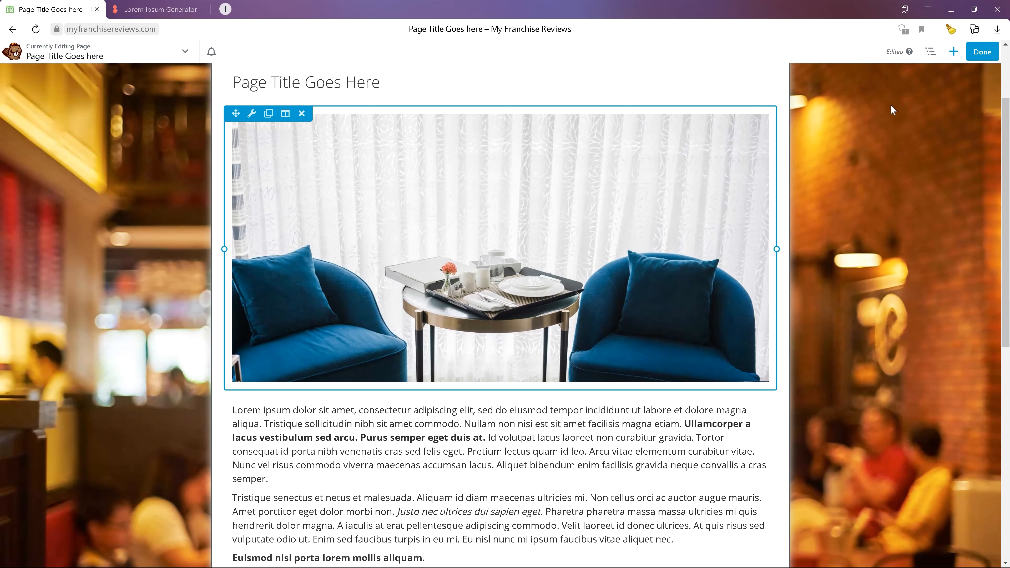
{"action": "scroll", "coordinate": [894, 105], "scroll_direction": "down", "scroll_amount": 9}
{"action": "left_click", "coordinate": [953, 51]}
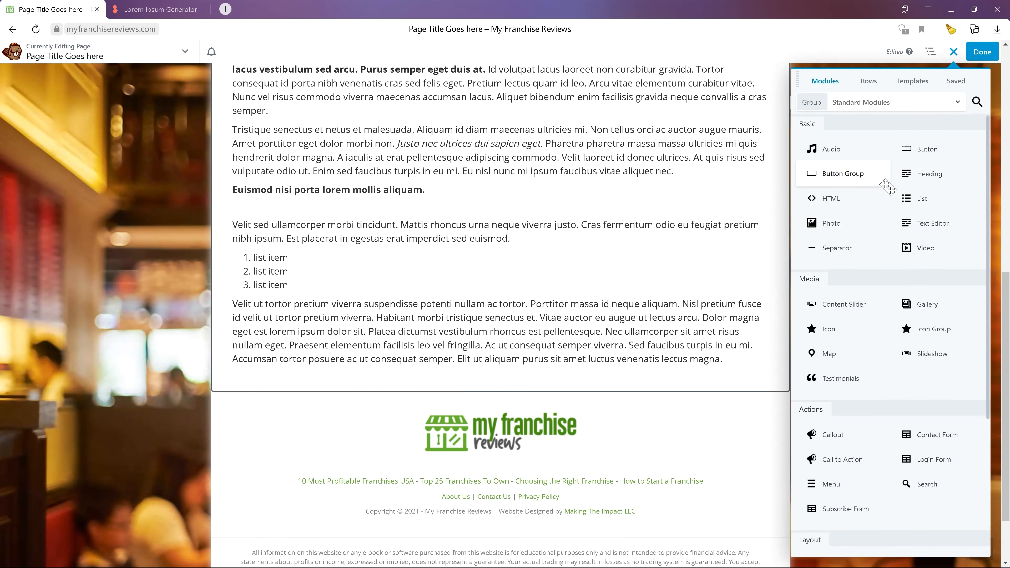
{"action": "scroll", "coordinate": [577, 226], "scroll_direction": "up", "scroll_amount": 12}
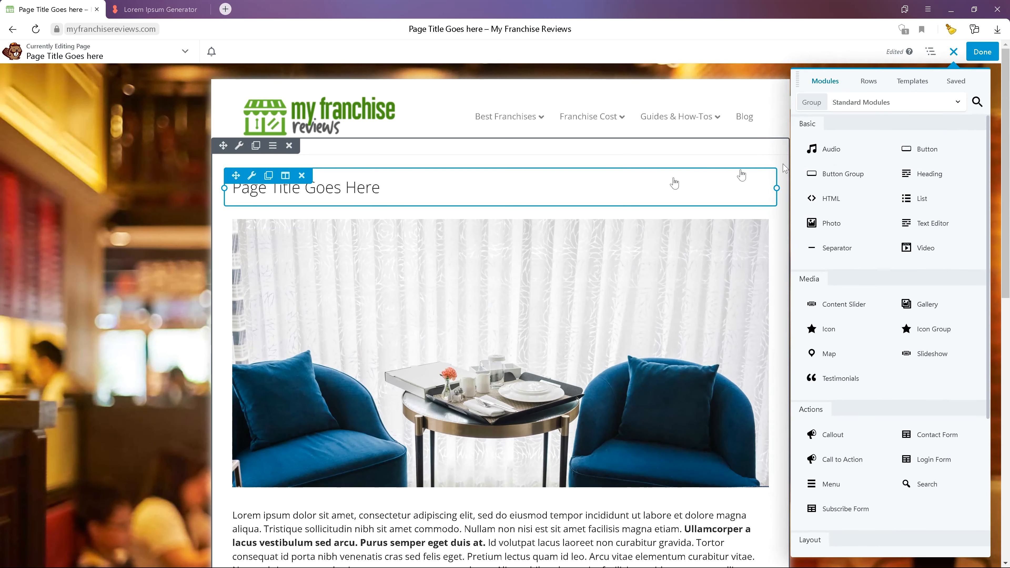
{"action": "left_click", "coordinate": [874, 81]}
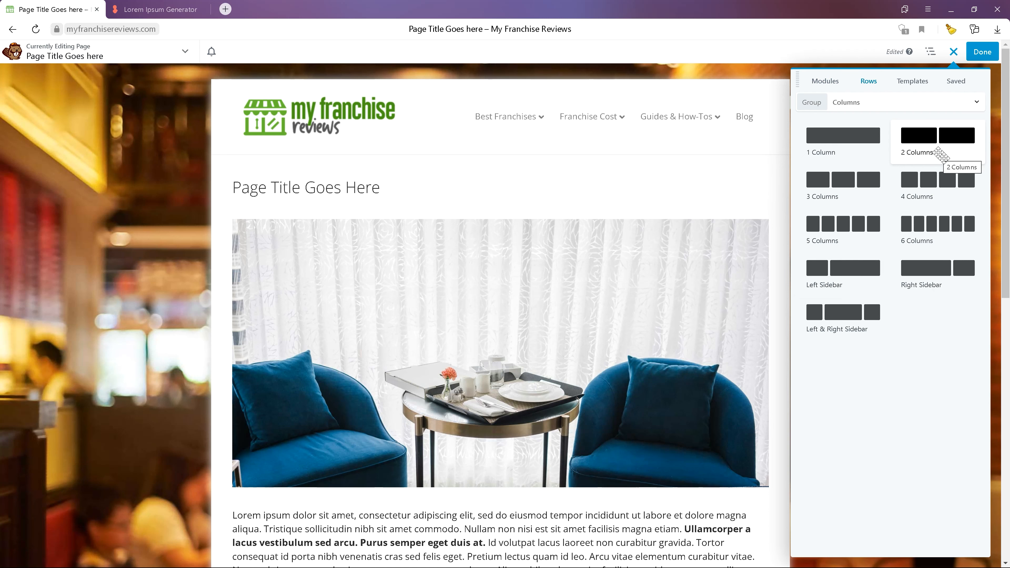
{"action": "scroll", "coordinate": [726, 194], "scroll_direction": "down", "scroll_amount": 6}
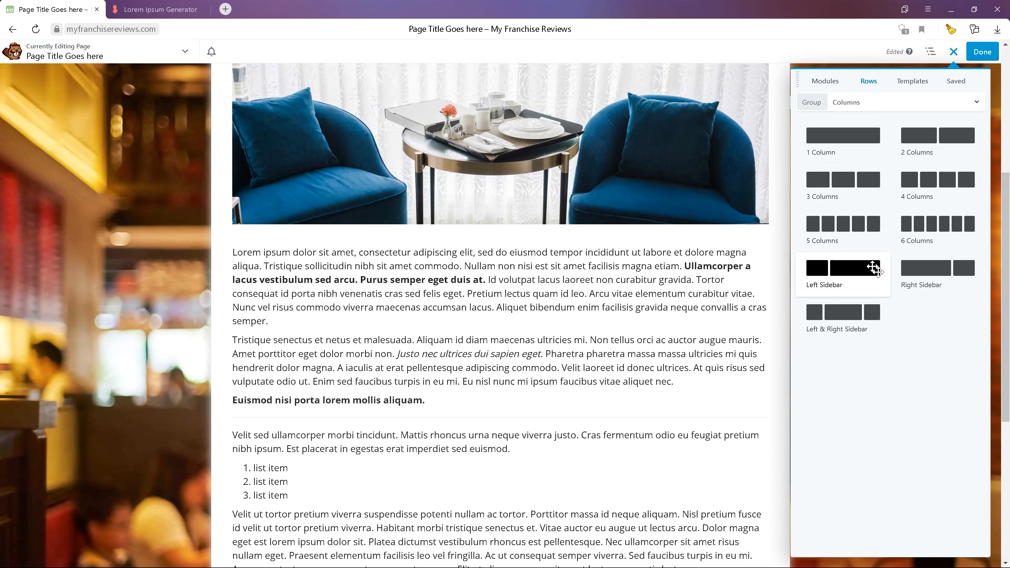
{"action": "left_click_drag", "start_coordinate": [920, 272], "coordinate": [671, 264]}
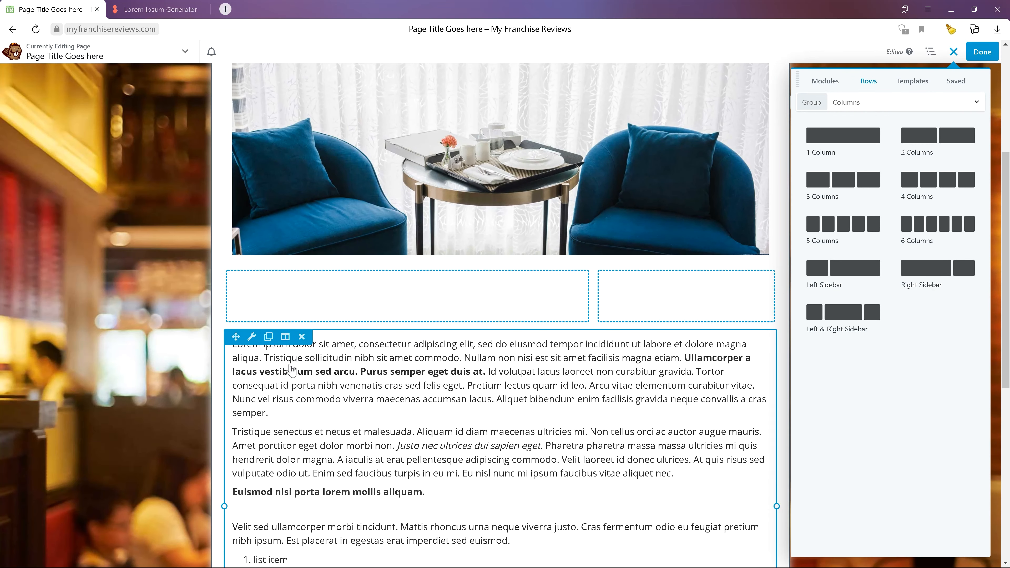
{"action": "left_click_drag", "start_coordinate": [236, 337], "coordinate": [256, 291]}
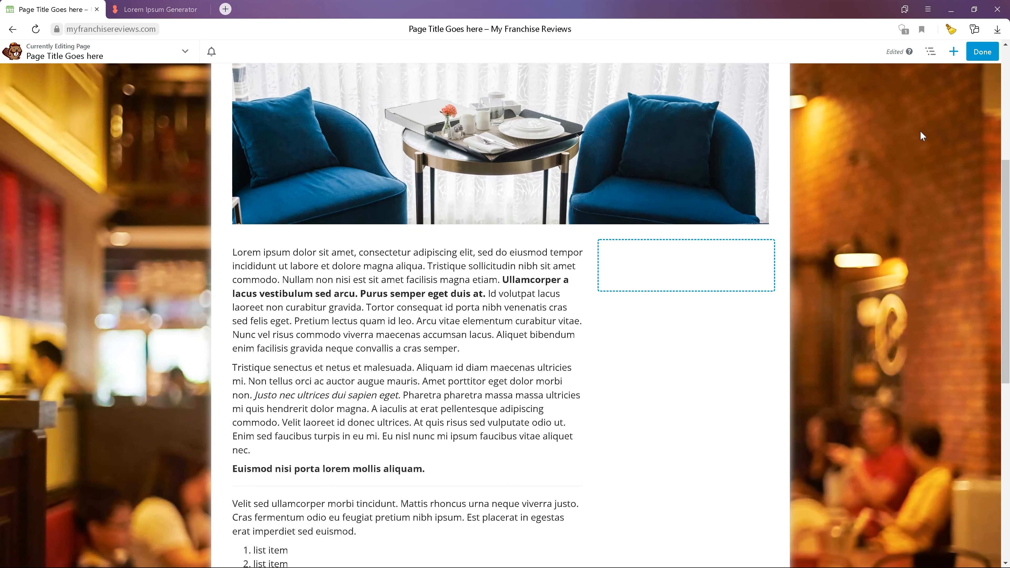
Add a Text Editor module to the empty narrow column with the centered line "Some cool quote goes here" in quotation marks
{"action": "left_click", "coordinate": [953, 51]}
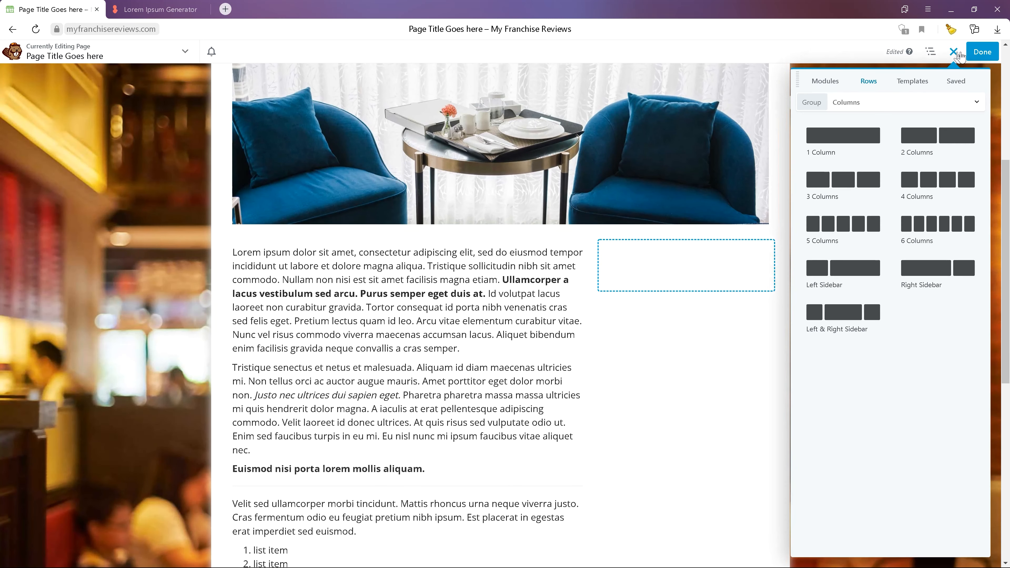
{"action": "left_click", "coordinate": [826, 85]}
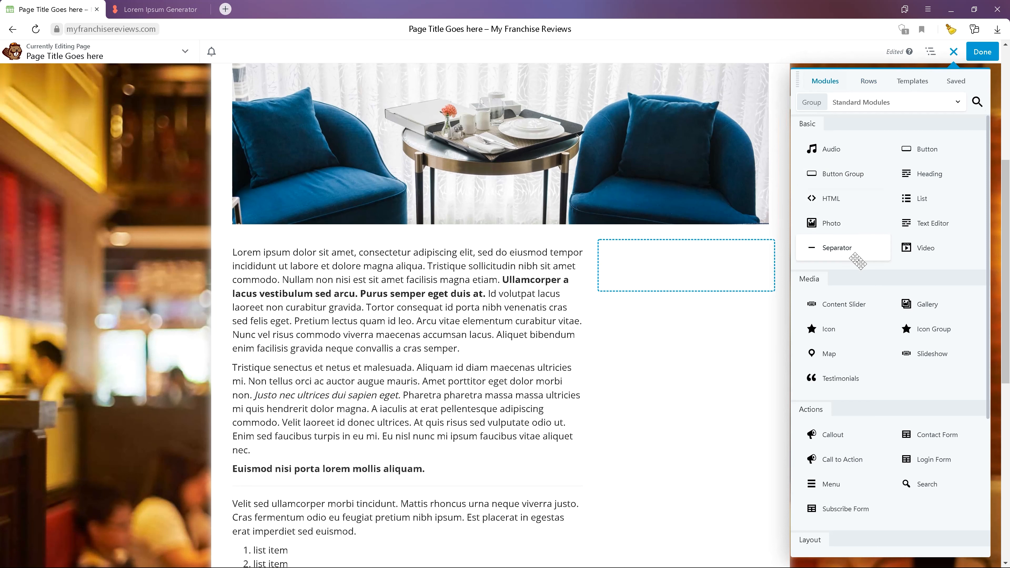
{"action": "scroll", "coordinate": [856, 266], "scroll_direction": "down", "scroll_amount": 5}
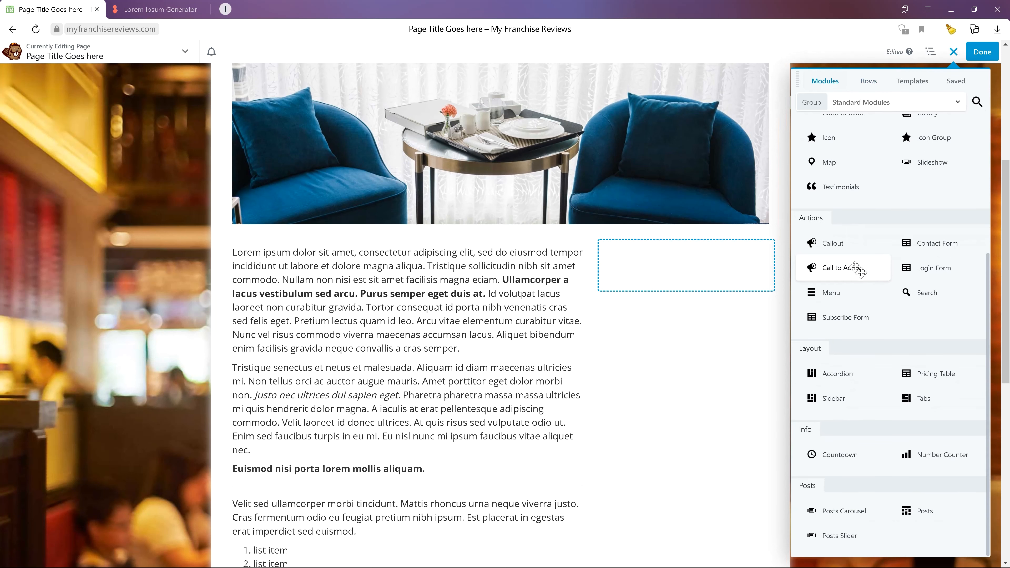
{"action": "scroll", "coordinate": [857, 269], "scroll_direction": "up", "scroll_amount": 5}
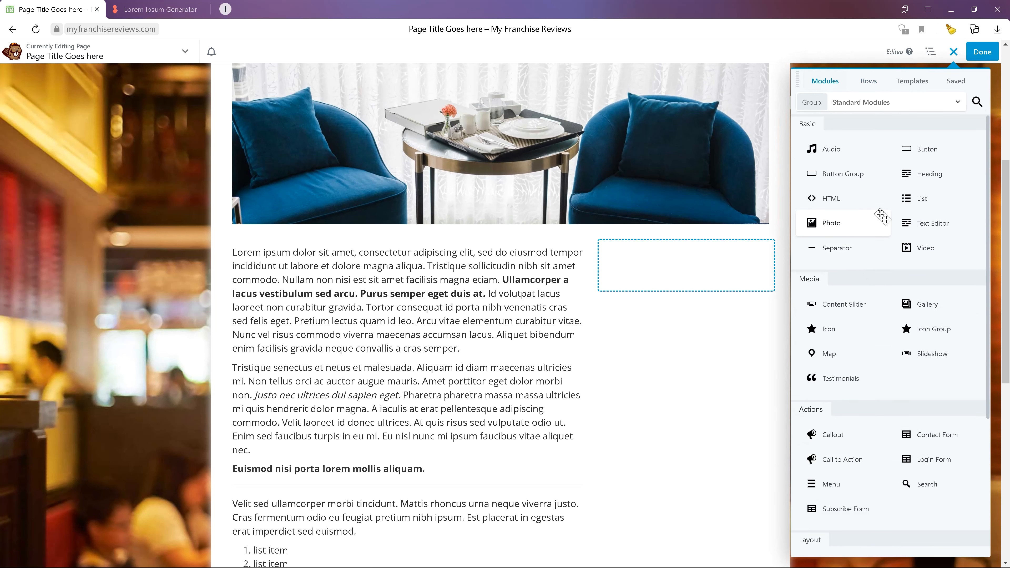
{"action": "left_click_drag", "start_coordinate": [926, 222], "coordinate": [702, 285]}
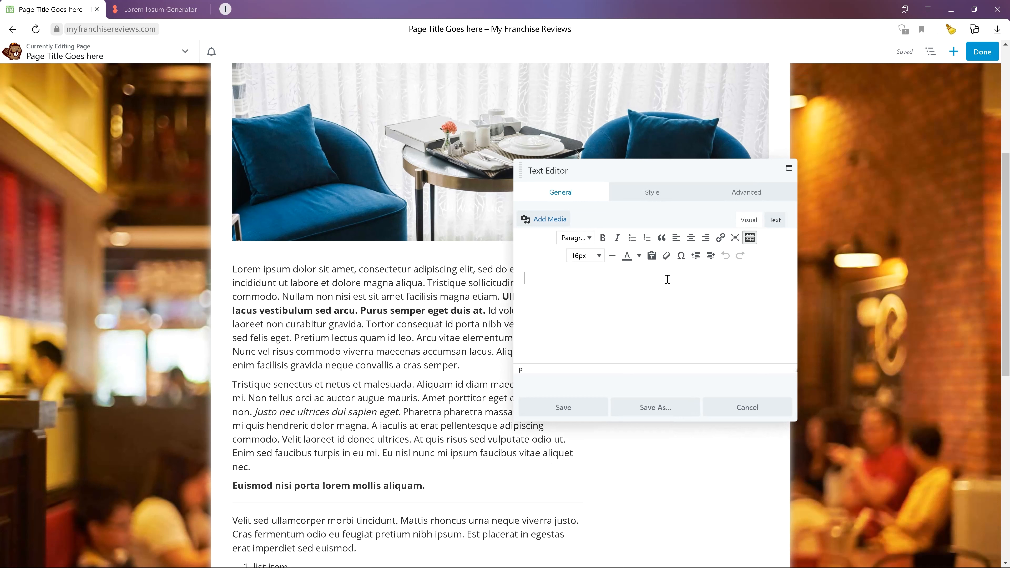
{"action": "left_click", "coordinate": [690, 237]}
{"action": "type", "text": "\"Some cool quote goes here\""}
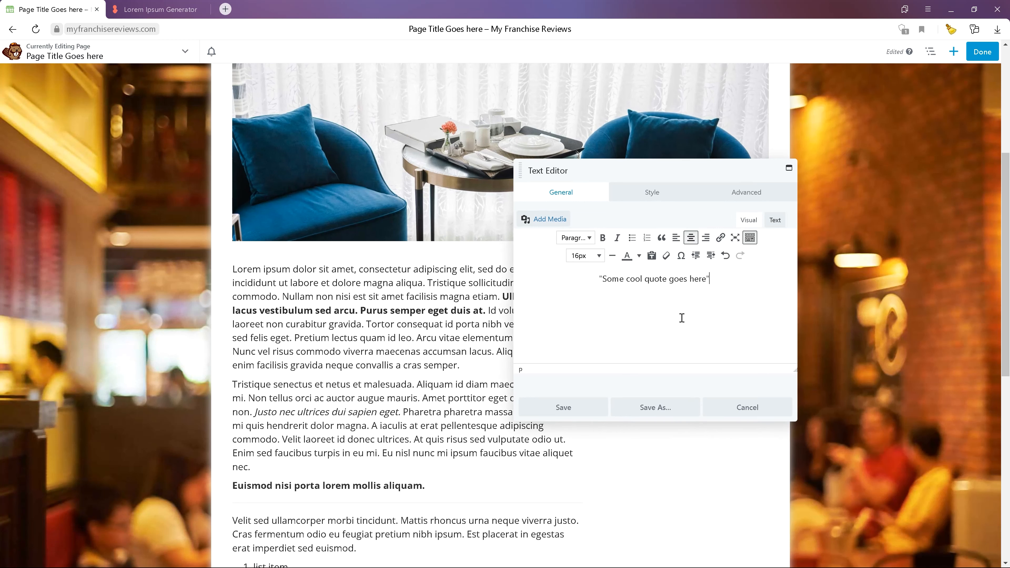
Add a right-aligned "-- Anonymous" attribution line below the quote, without bullet formatting
{"action": "left_click", "coordinate": [627, 302]}
{"action": "type", "text": "- S"}
{"action": "key", "text": "BackSpace"}
{"action": "key", "text": "BackSpace"}
{"action": "type", "text": "-A"}
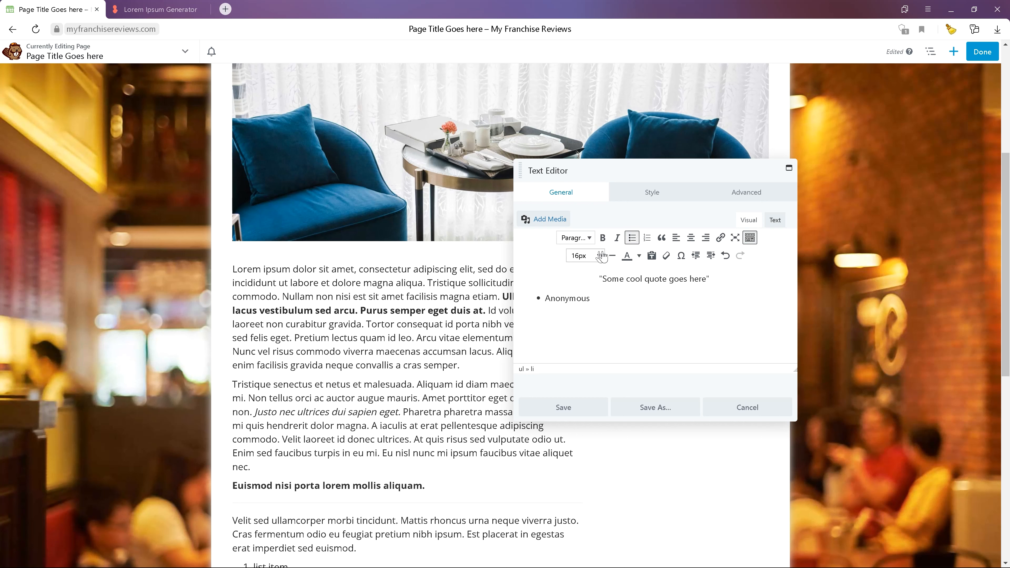
{"action": "left_click", "coordinate": [639, 237]}
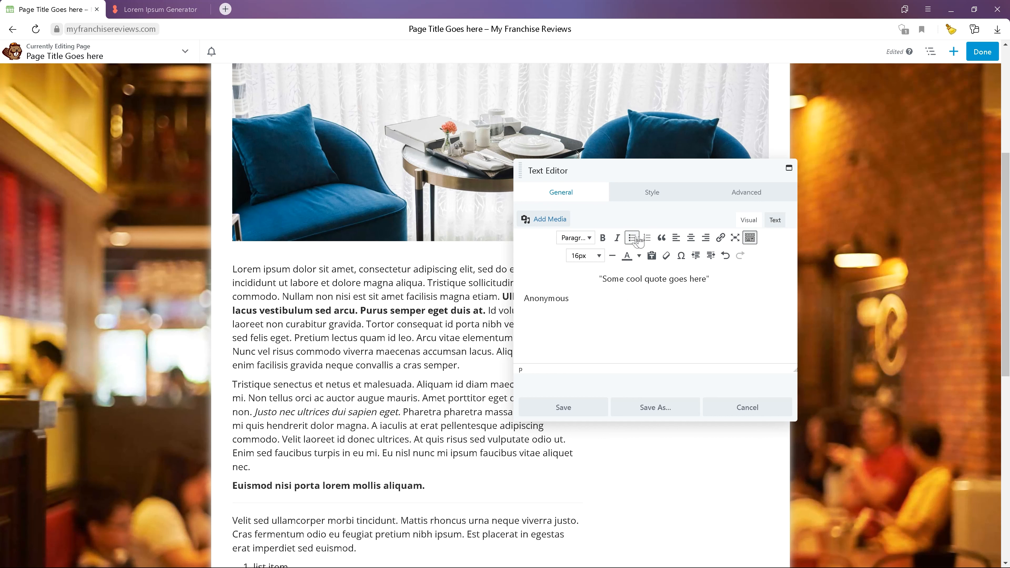
{"action": "type", "text": "-"}
{"action": "left_click", "coordinate": [632, 238]}
{"action": "left_click", "coordinate": [705, 238]}
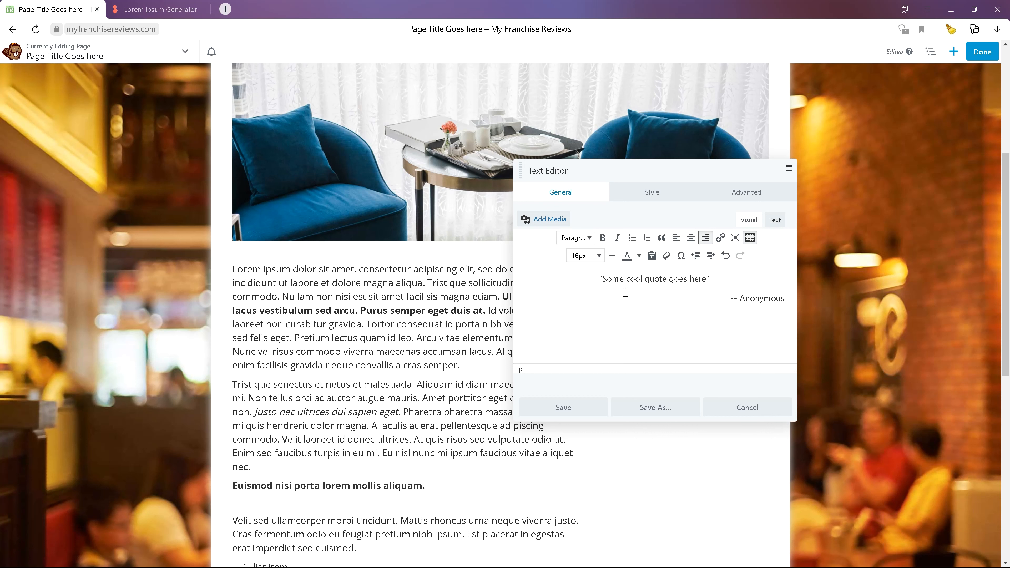
Format the quote line as 26px italic and save the text module
{"action": "left_click_drag", "start_coordinate": [724, 280], "coordinate": [596, 279]}
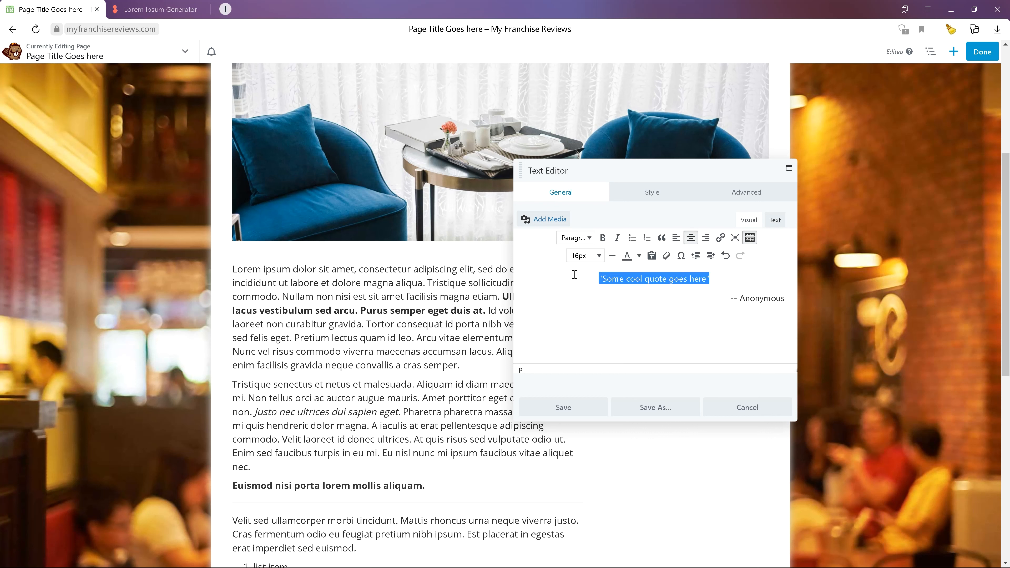
{"action": "left_click", "coordinate": [584, 256]}
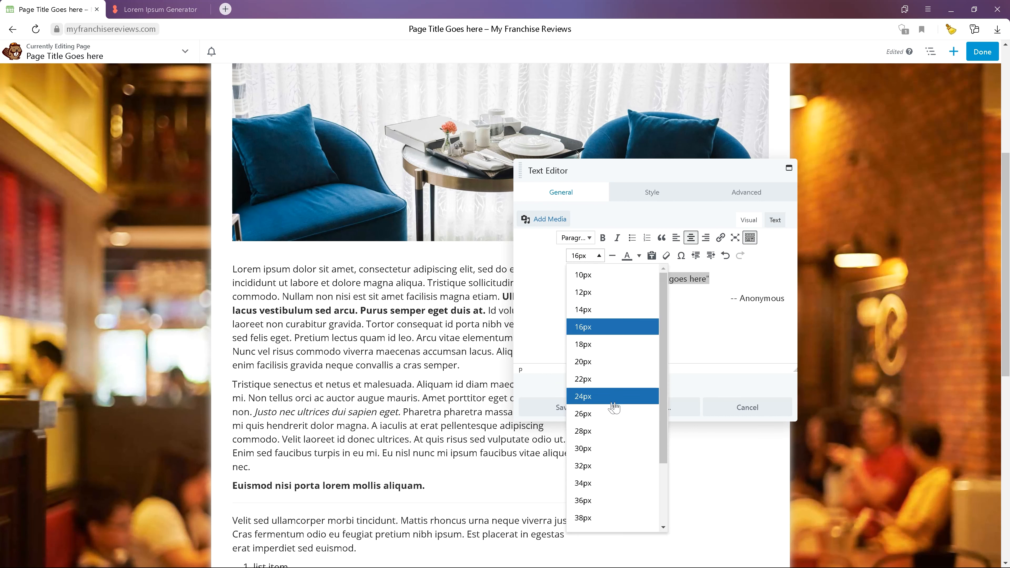
{"action": "left_click", "coordinate": [614, 415]}
{"action": "left_click", "coordinate": [617, 237]}
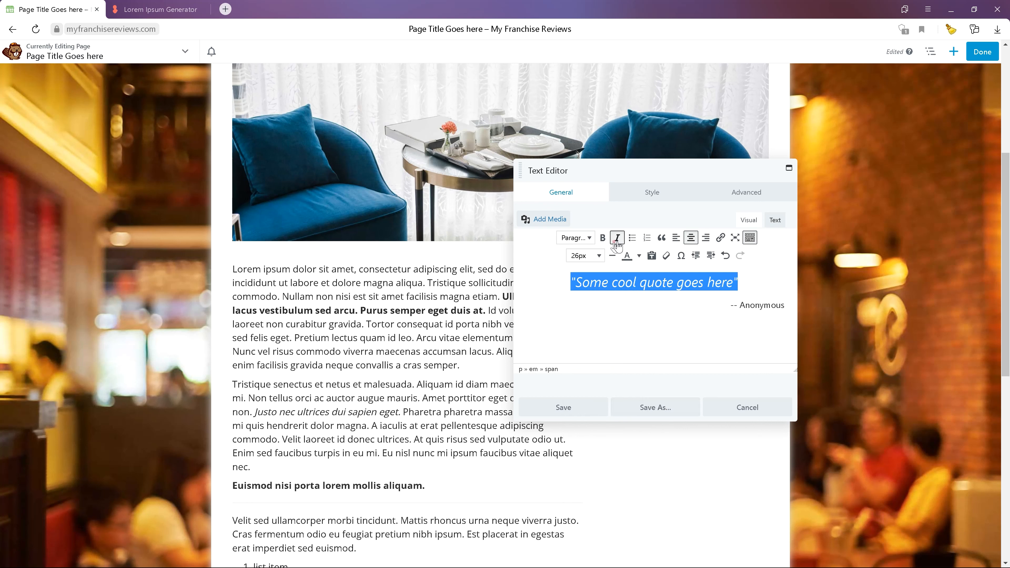
{"action": "left_click", "coordinate": [583, 409]}
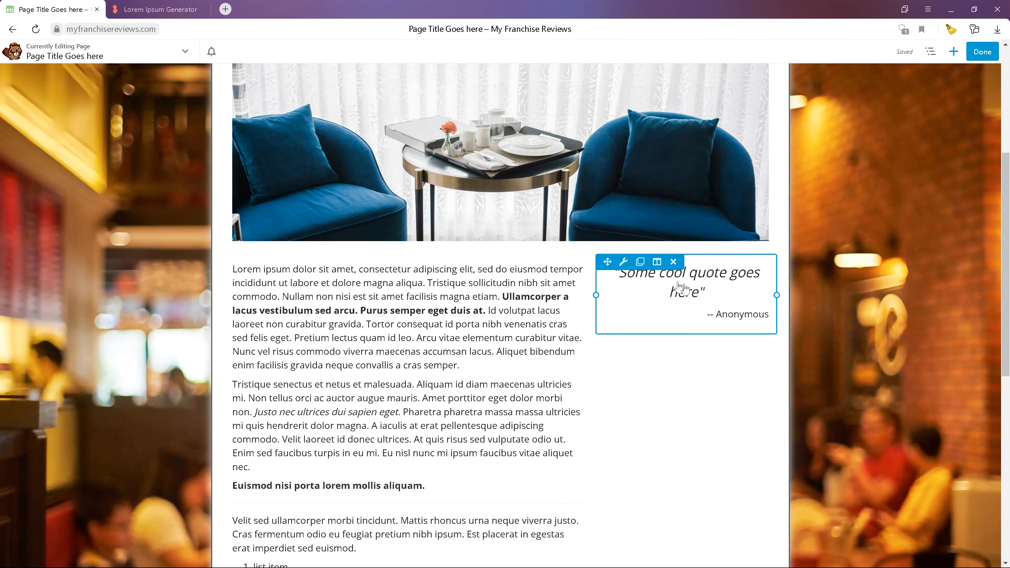
Publish the page and look over its published layout from the heading down to the footer
{"action": "scroll", "coordinate": [362, 312], "scroll_direction": "down", "scroll_amount": 2}
{"action": "scroll", "coordinate": [361, 312], "scroll_direction": "down", "scroll_amount": 6}
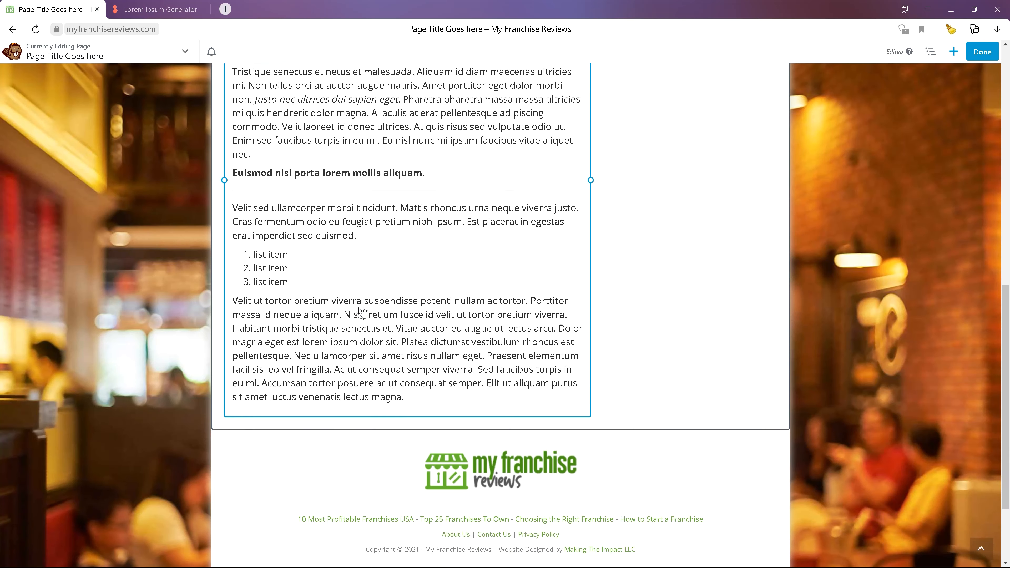
{"action": "scroll", "coordinate": [362, 312], "scroll_direction": "up", "scroll_amount": 9}
{"action": "scroll", "coordinate": [542, 286], "scroll_direction": "up", "scroll_amount": 4}
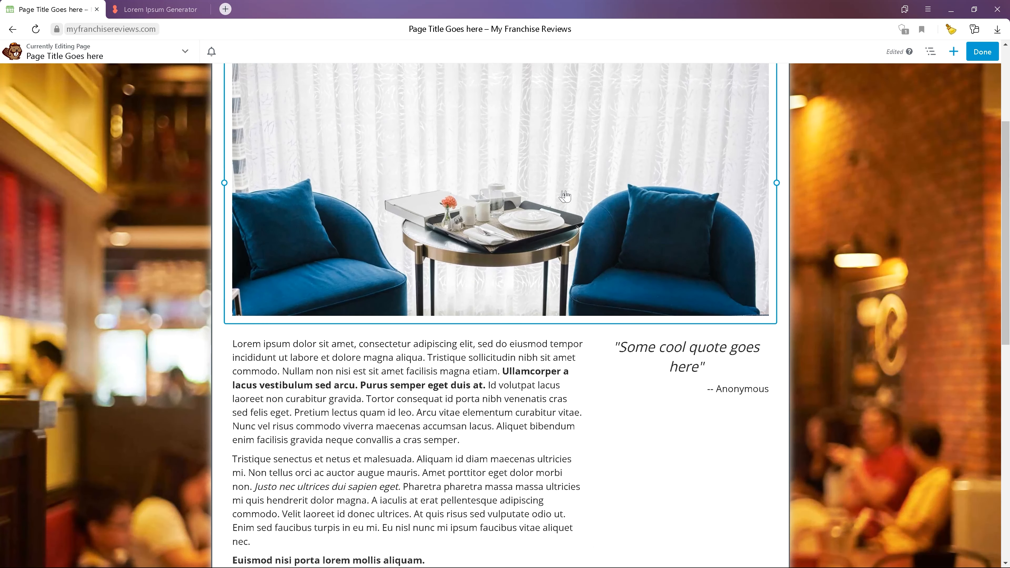
{"action": "left_click", "coordinate": [982, 52]}
{"action": "left_click", "coordinate": [932, 50]}
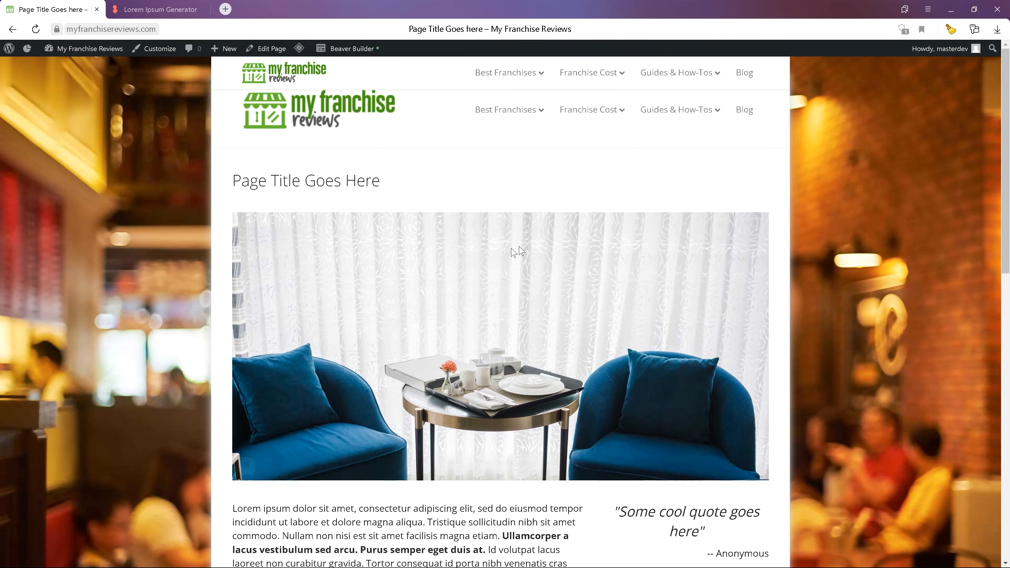
{"action": "scroll", "coordinate": [402, 202], "scroll_direction": "down", "scroll_amount": 10}
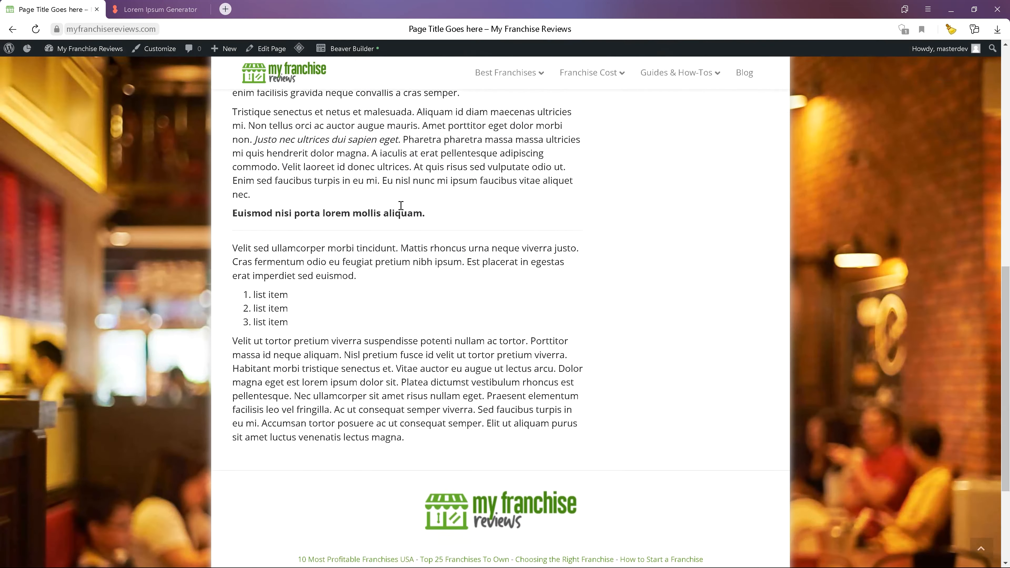
{"action": "scroll", "coordinate": [401, 205], "scroll_direction": "down", "scroll_amount": 5}
{"action": "scroll", "coordinate": [401, 206], "scroll_direction": "up", "scroll_amount": 20}
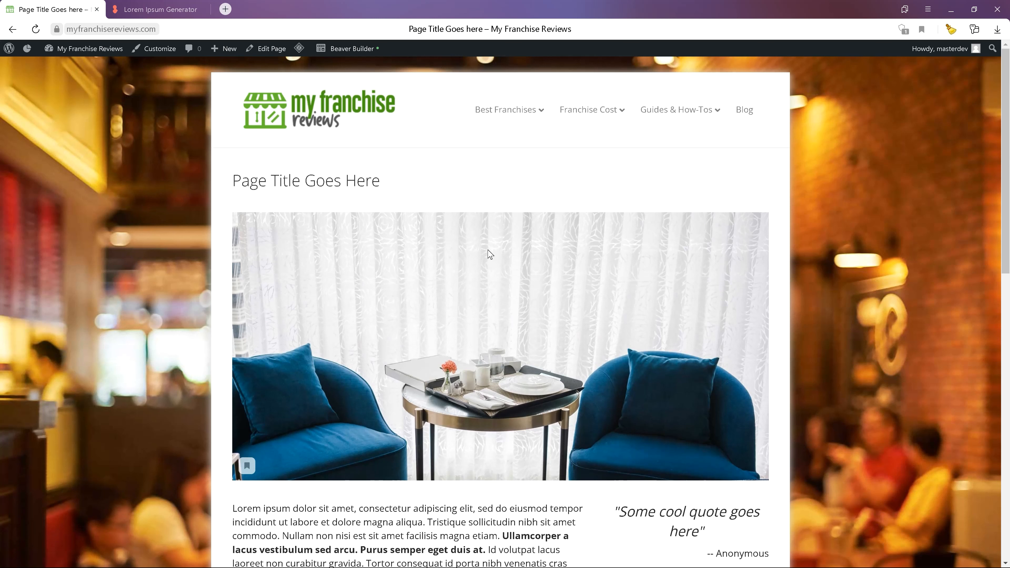
{"action": "scroll", "coordinate": [490, 255], "scroll_direction": "down", "scroll_amount": 6}
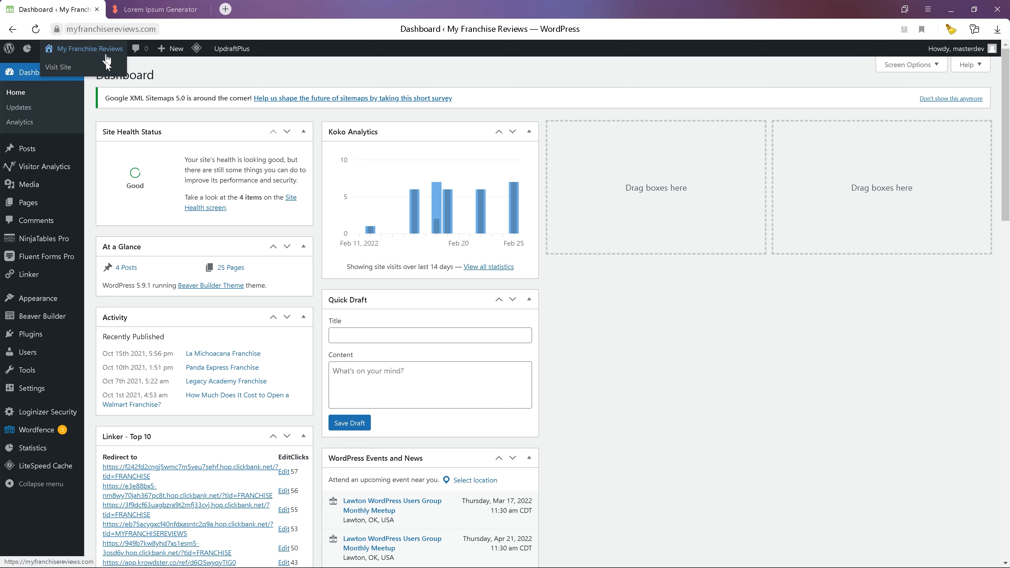
Visit the site's front page, go to the About Us page linked in the footer, and open it in Beaver Builder
{"action": "left_click", "coordinate": [88, 51]}
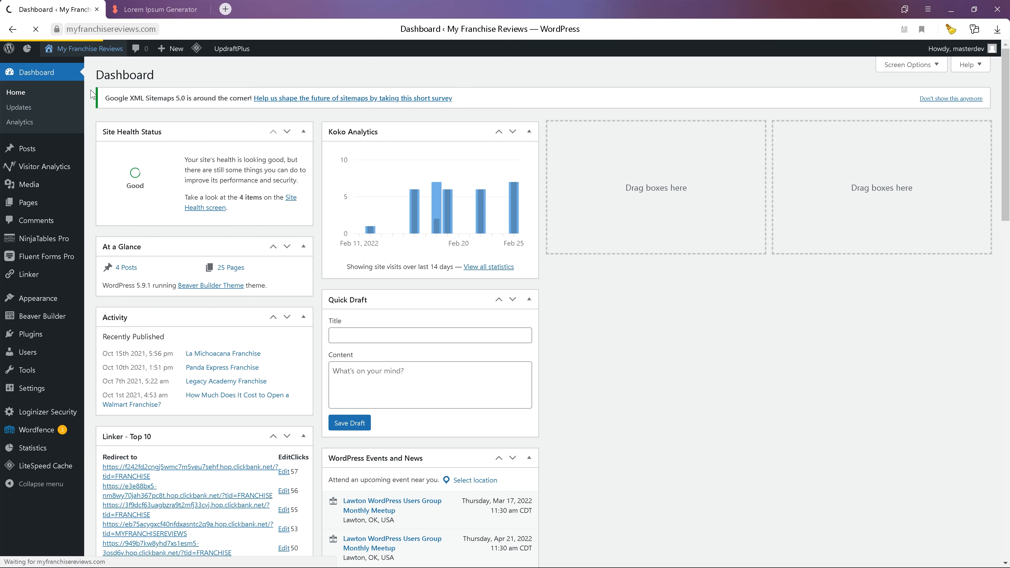
{"action": "scroll", "coordinate": [483, 287], "scroll_direction": "down", "scroll_amount": 20}
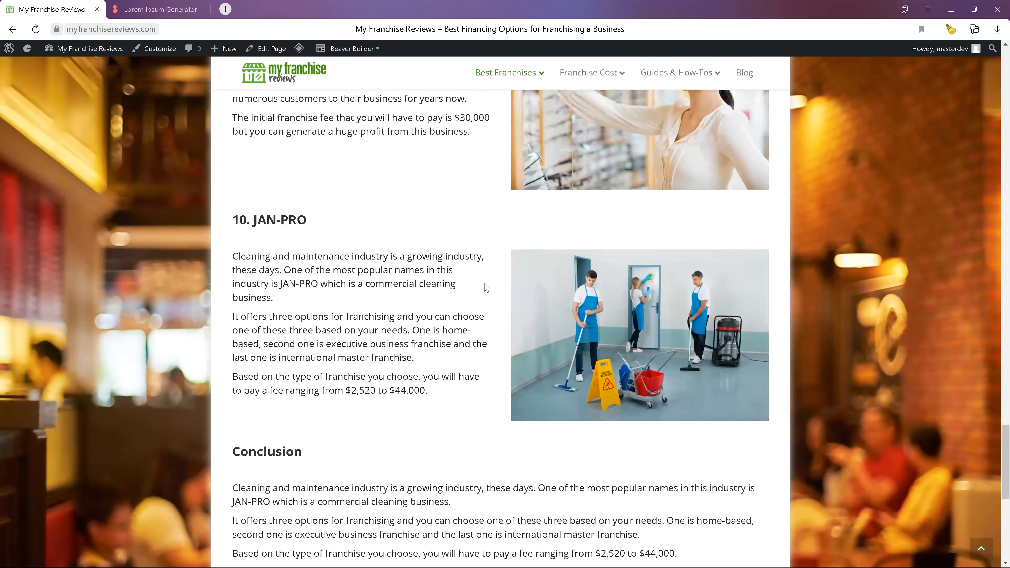
{"action": "scroll", "coordinate": [487, 287], "scroll_direction": "down", "scroll_amount": 3}
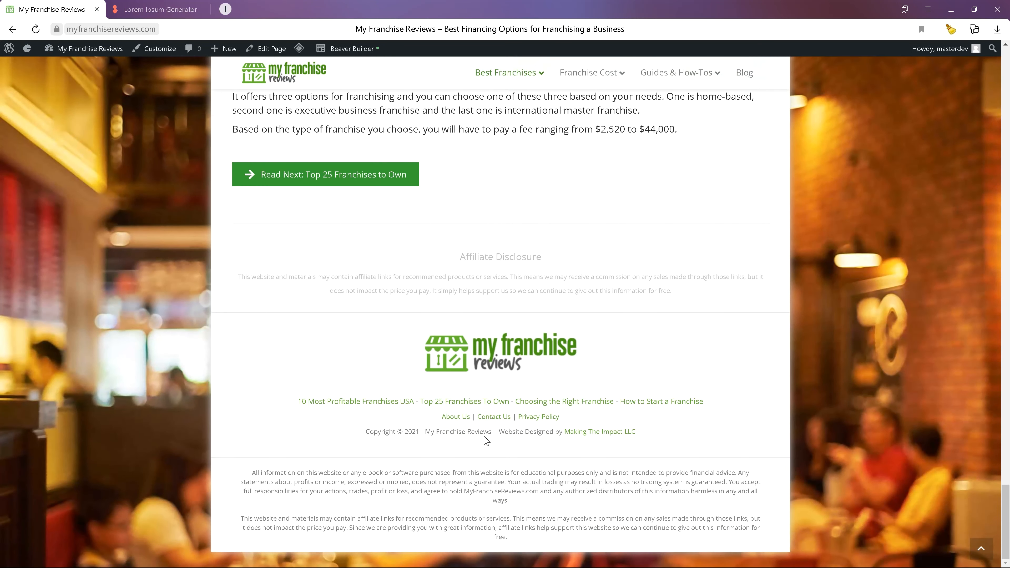
{"action": "left_click", "coordinate": [461, 418]}
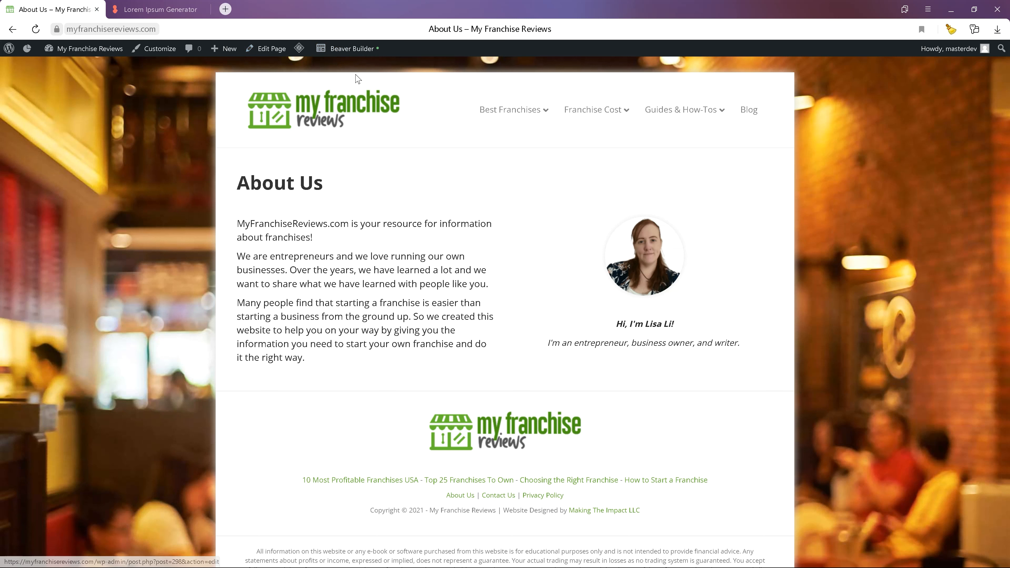
{"action": "left_click", "coordinate": [352, 48]}
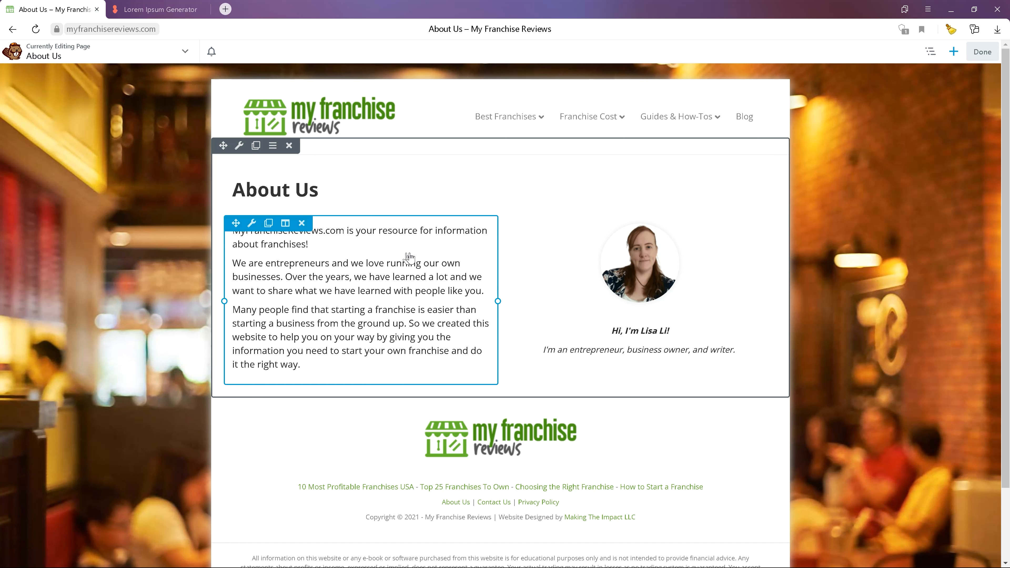
Insert "one-stop" before "resource" in the first sentence of the About Us text module
{"action": "left_click", "coordinate": [400, 271]}
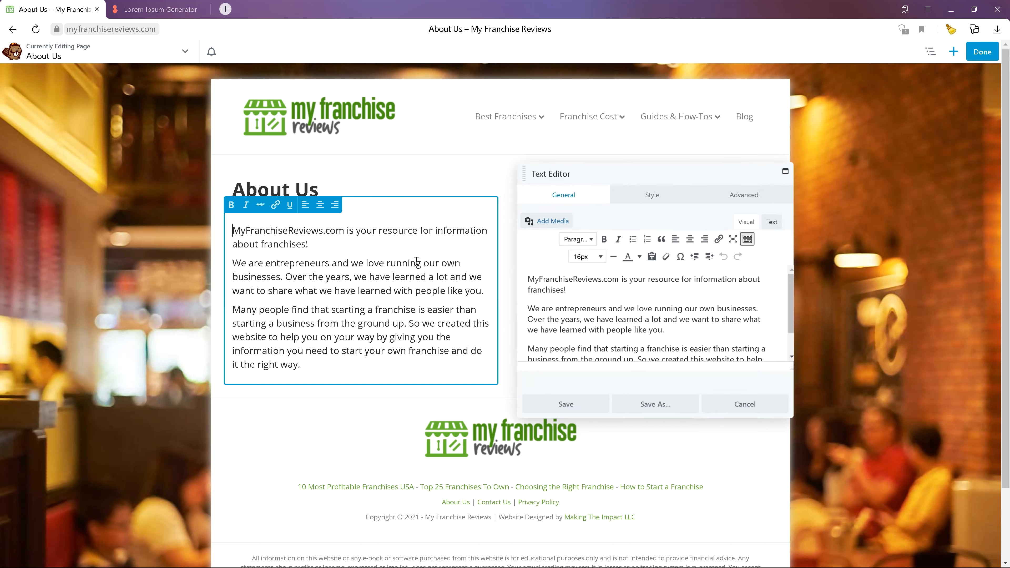
{"action": "left_click", "coordinate": [523, 283]}
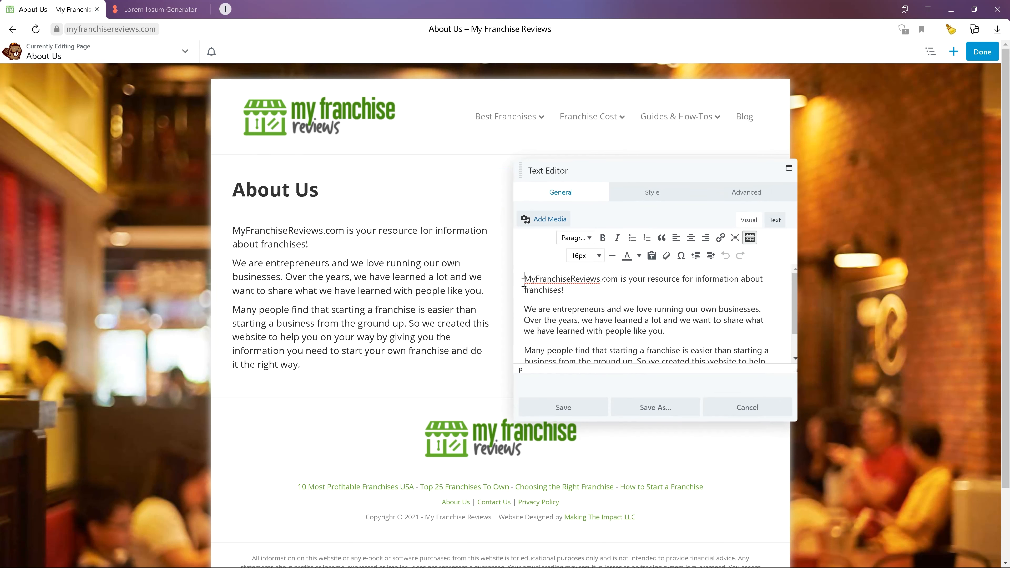
{"action": "double_click", "coordinate": [663, 280]}
{"action": "left_click", "coordinate": [651, 272]}
{"action": "type", "text": "one-stop"}
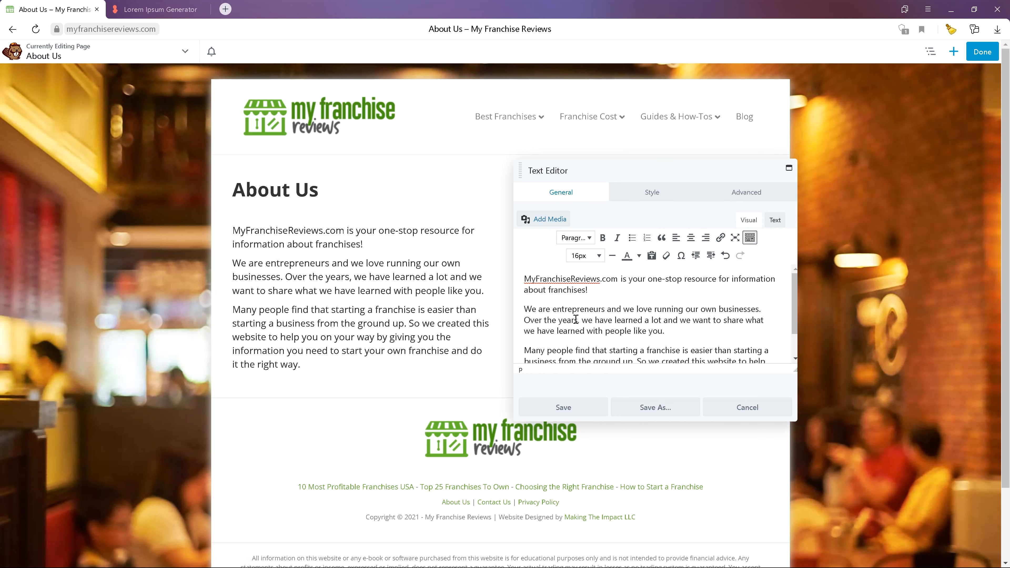
Add the opening paragraph "Hi, welcome to my website! Thanks for stopping by!" above the first paragraph of the About Us text
{"action": "scroll", "coordinate": [575, 319], "scroll_direction": "down", "scroll_amount": 1}
{"action": "scroll", "coordinate": [604, 315], "scroll_direction": "down", "scroll_amount": 1}
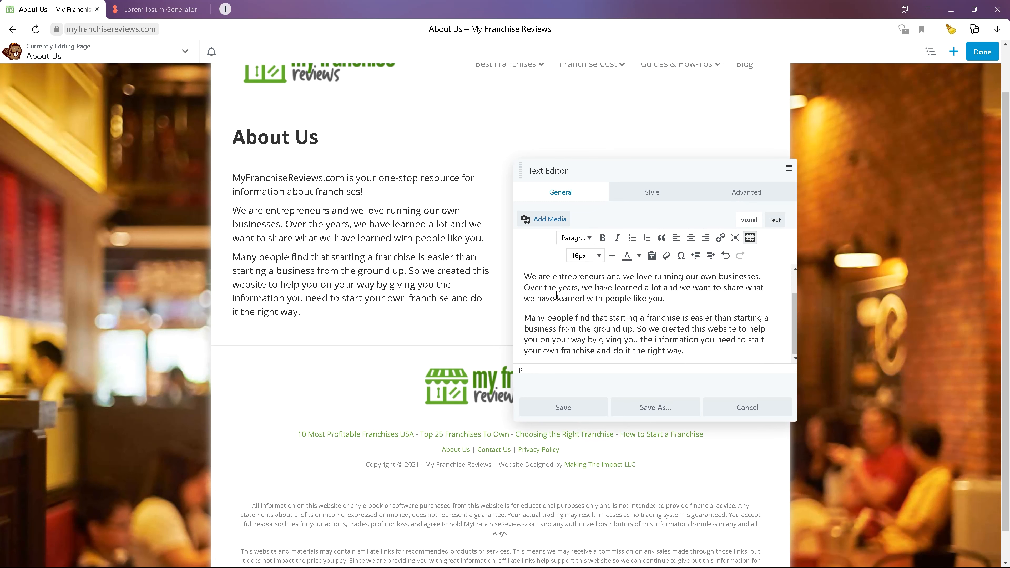
{"action": "scroll", "coordinate": [556, 295], "scroll_direction": "up", "scroll_amount": 1}
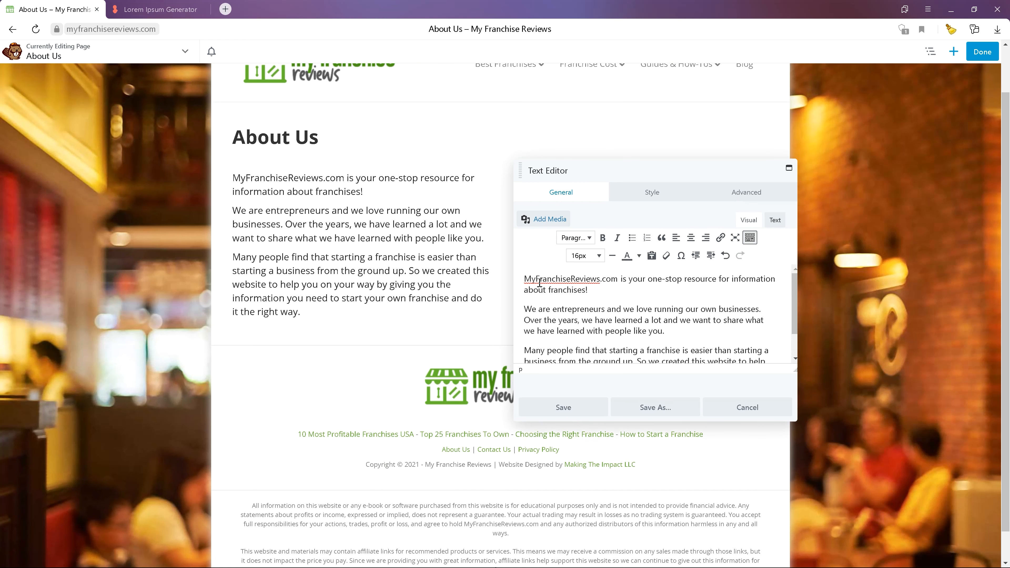
{"action": "left_click", "coordinate": [524, 280]}
{"action": "key", "text": "Return"}
{"action": "type", "text": "Hi"}
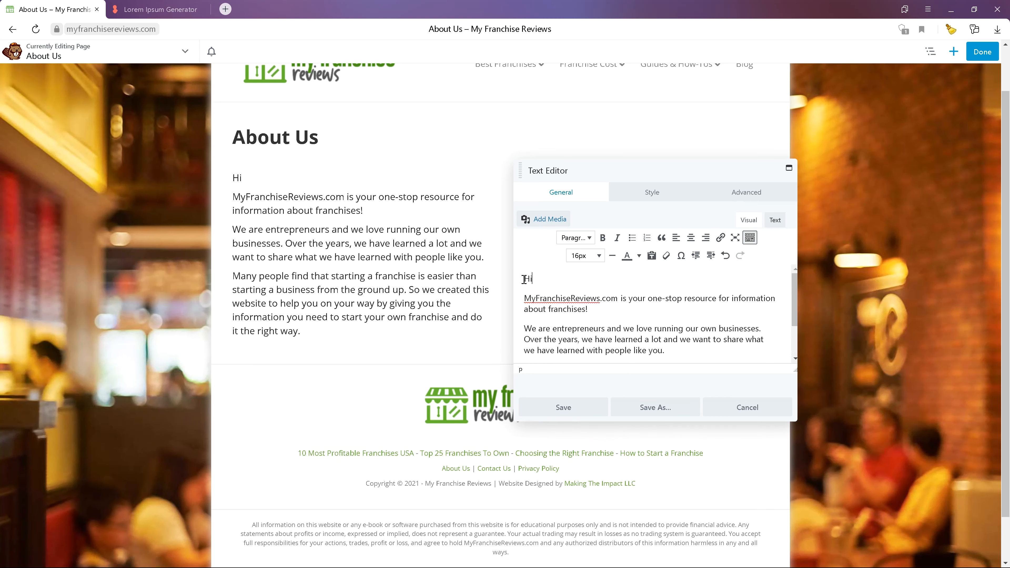
{"action": "type", "text": ", welcome to my"}
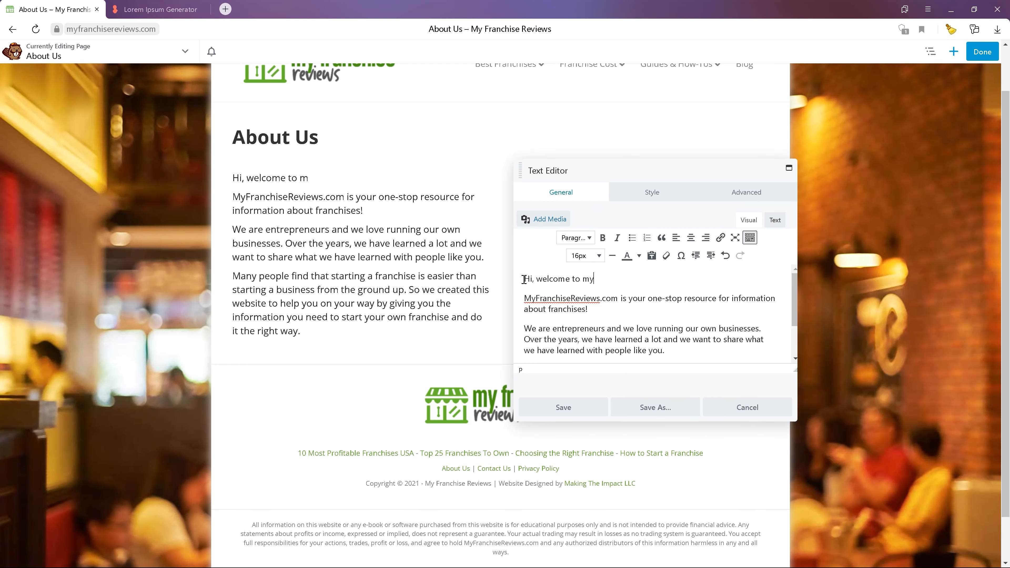
{"action": "type", "text": " website! Thanks for stopping by!"}
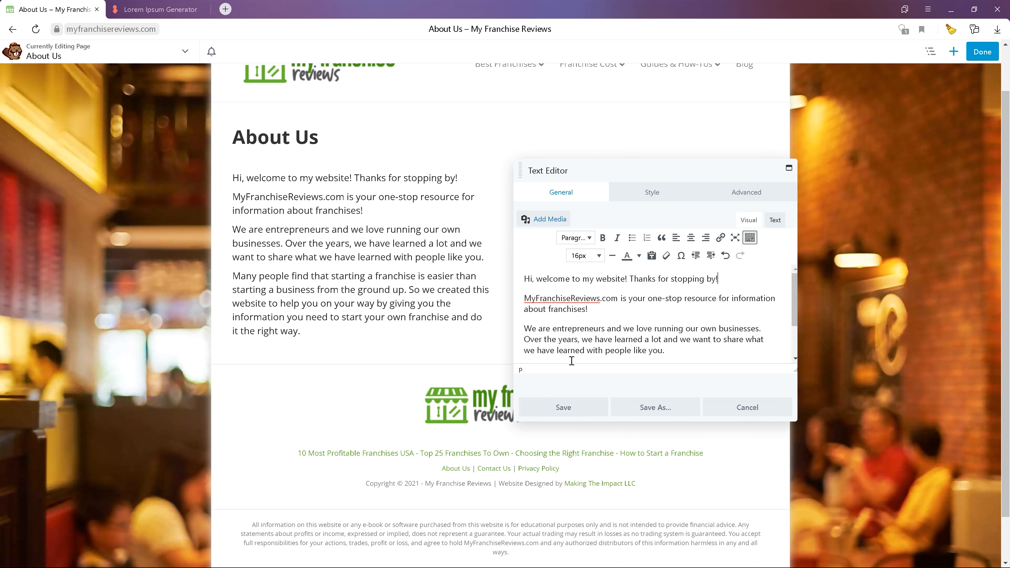
Save the text module and publish the updated About Us page
{"action": "left_click", "coordinate": [564, 408]}
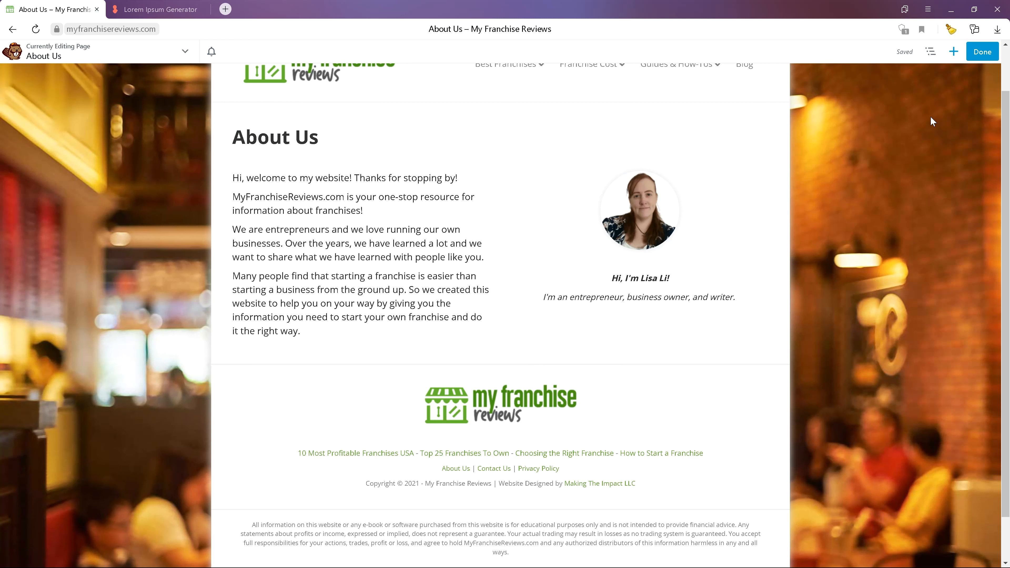
{"action": "left_click", "coordinate": [982, 51]}
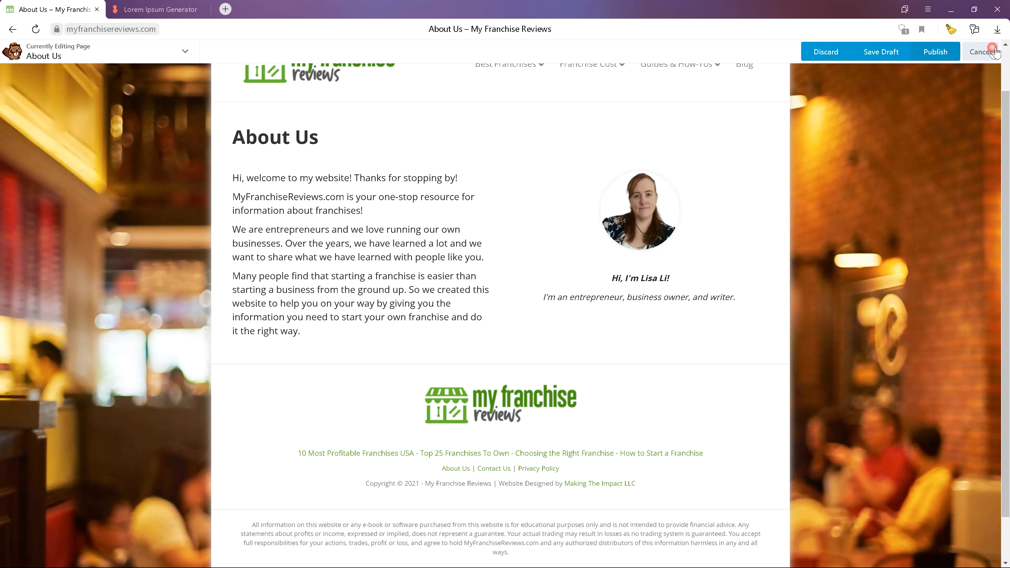
{"action": "left_click", "coordinate": [940, 55]}
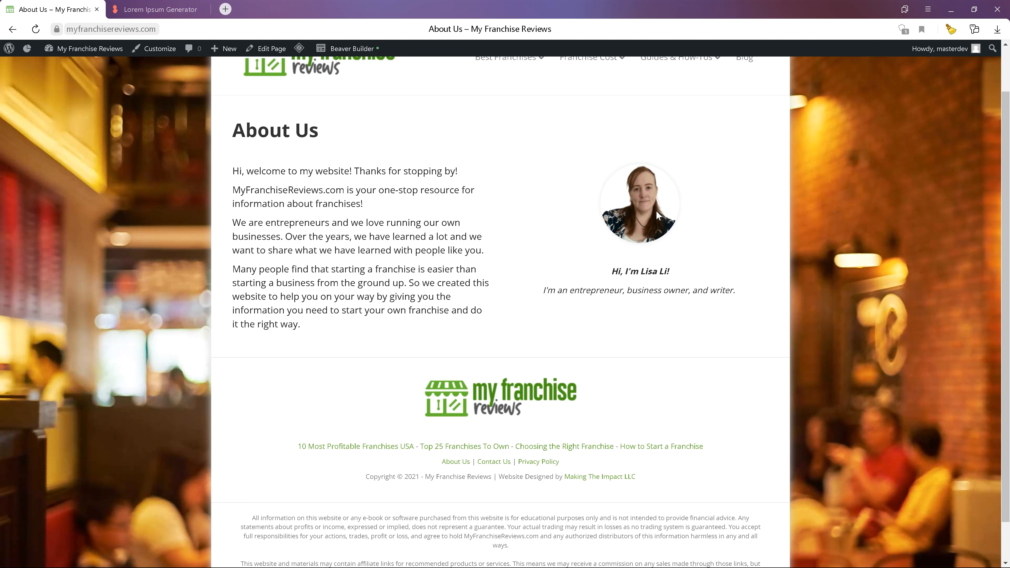
Open the About Us page's revision history from its editor and restore the revision from 25 Feb @ 13:43
{"action": "left_click", "coordinate": [267, 54]}
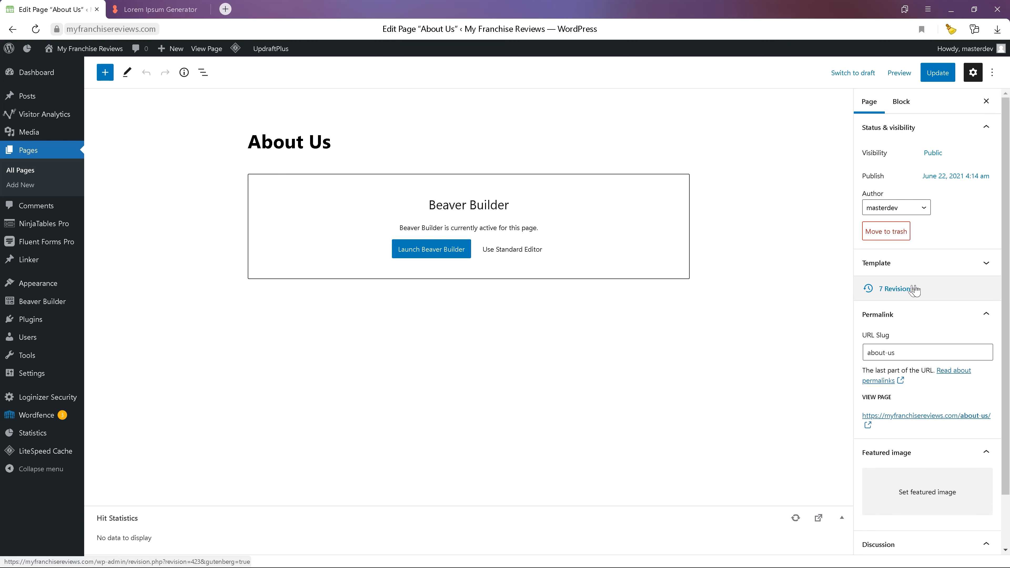
{"action": "left_click", "coordinate": [913, 290]}
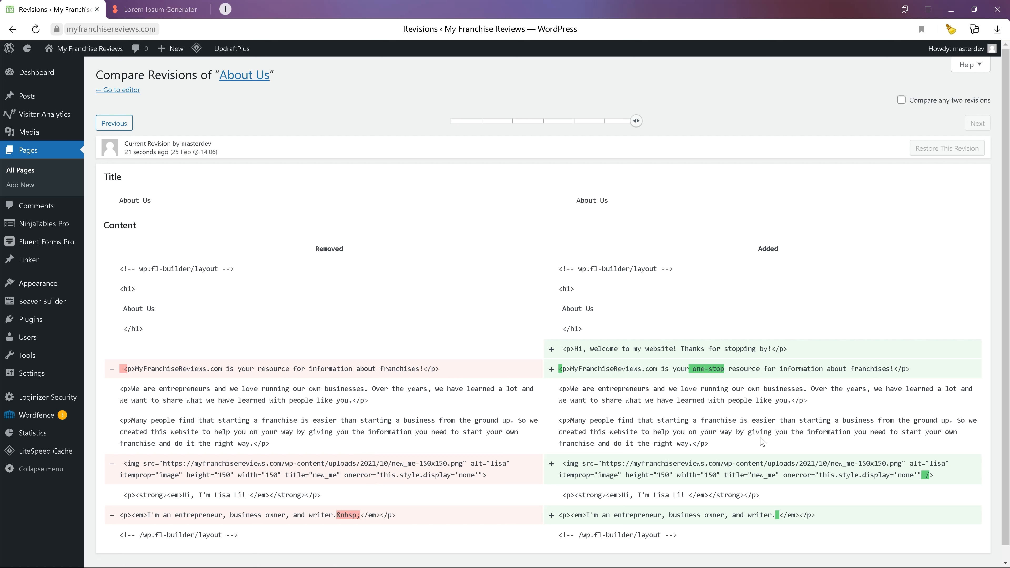
{"action": "mouse_move", "coordinate": [642, 124]}
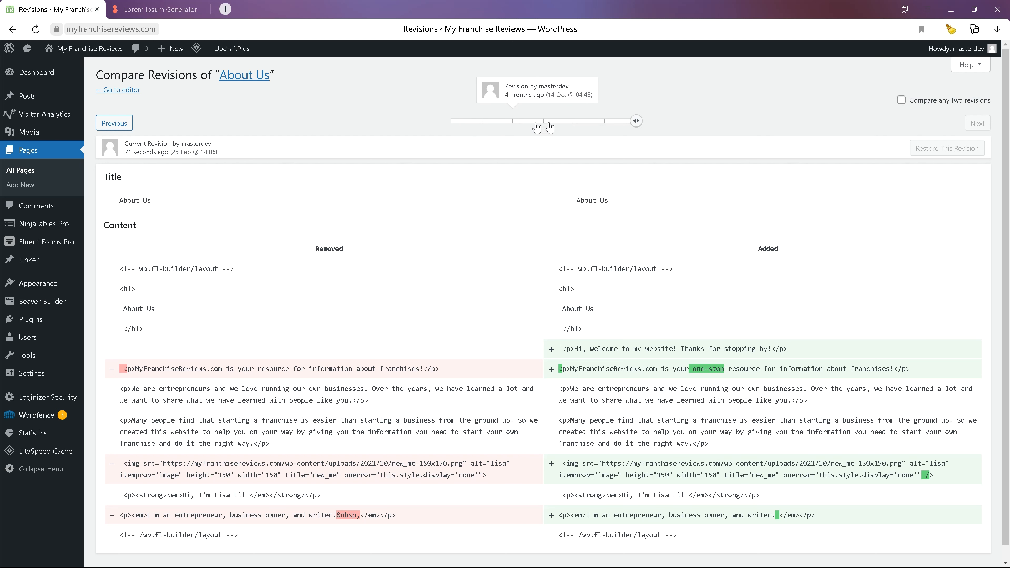
{"action": "left_click_drag", "start_coordinate": [636, 122], "coordinate": [622, 128]}
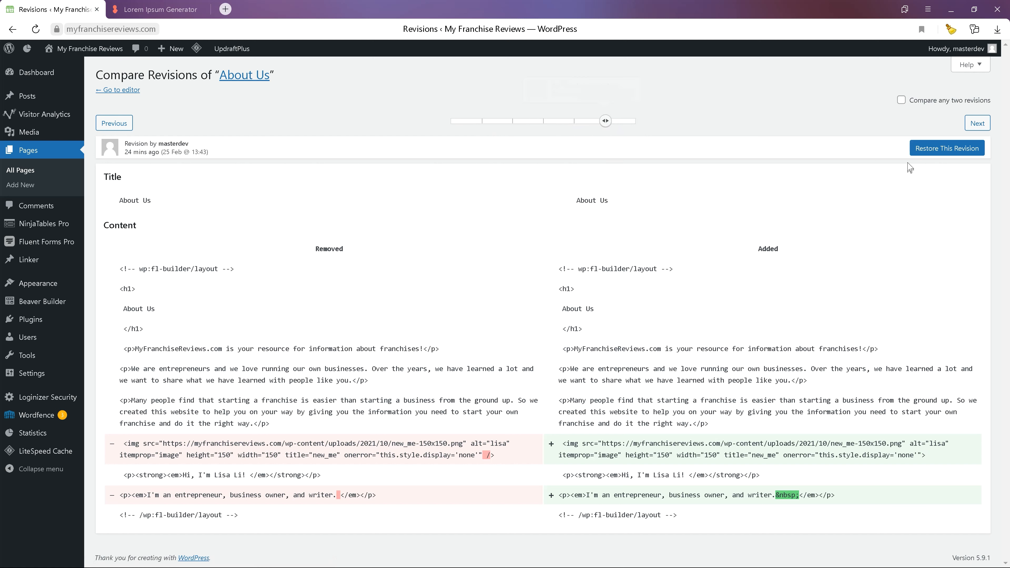
{"action": "left_click", "coordinate": [950, 153]}
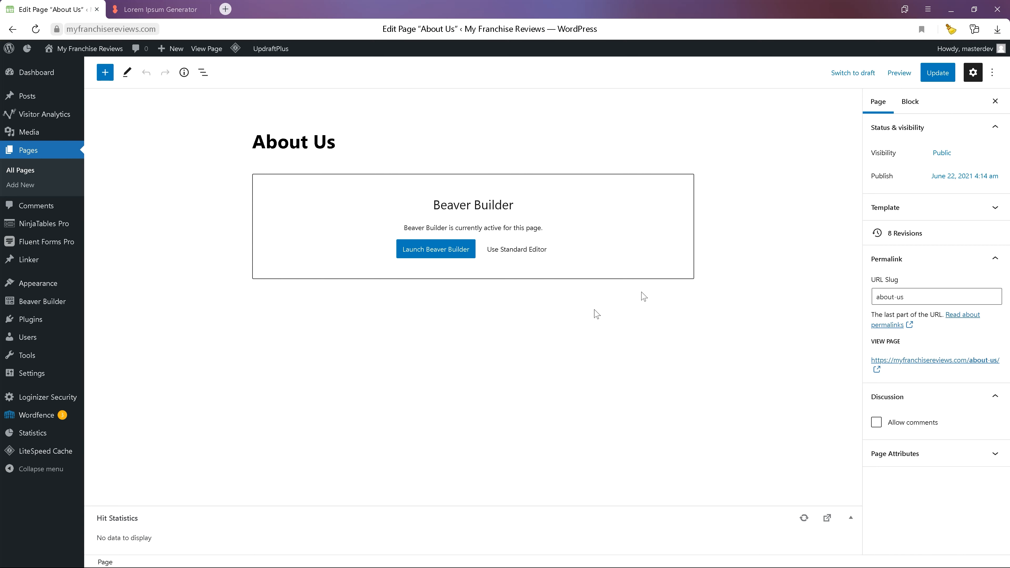
Update the restored About Us page and open its live view
{"action": "left_click", "coordinate": [932, 74]}
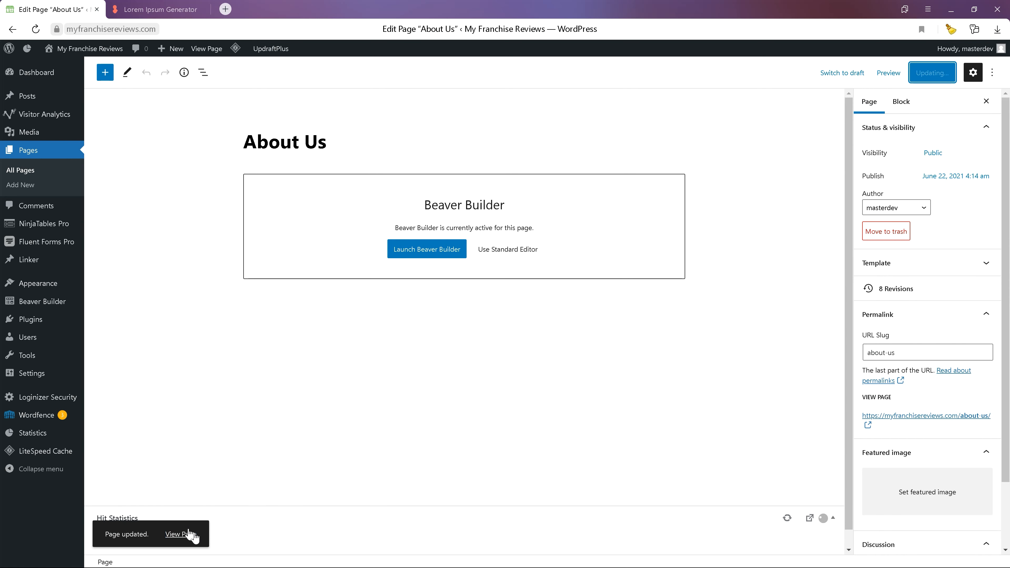
{"action": "left_click", "coordinate": [179, 534]}
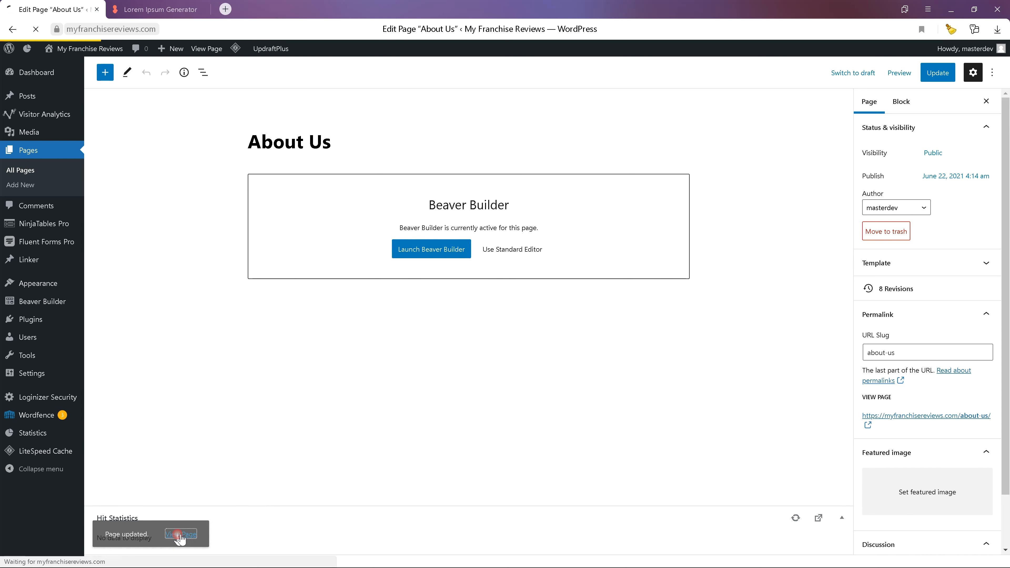